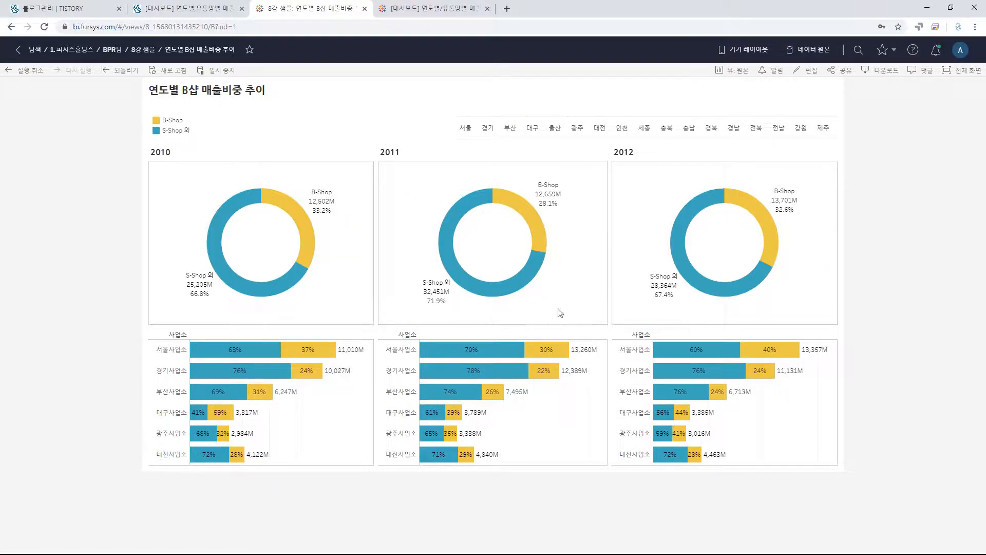
Examine the B-Shop sales shares on the sample dashboard by filtering it to 서울, 울산, 충남 and 대구 in turn, clearing each selection.
click(466, 132)
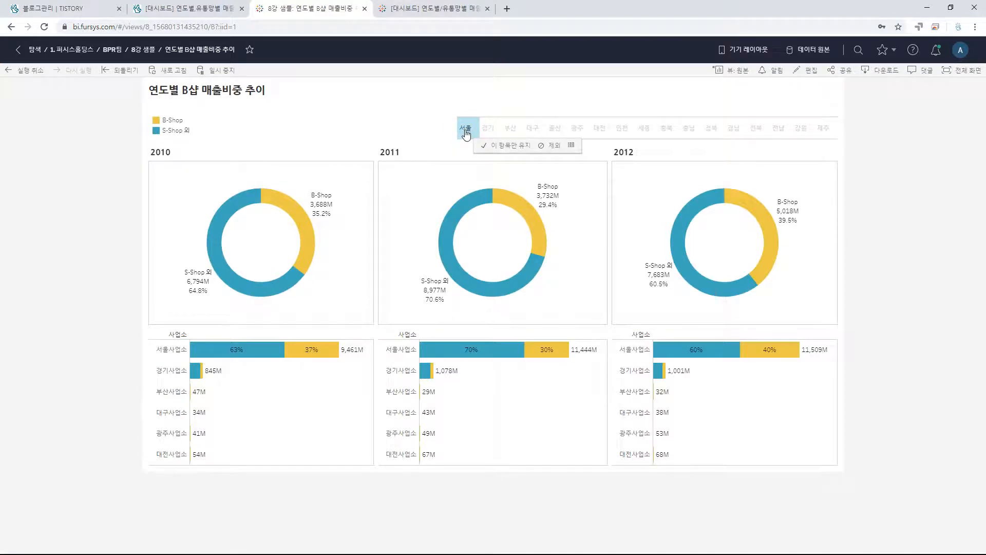
click(465, 133)
click(552, 132)
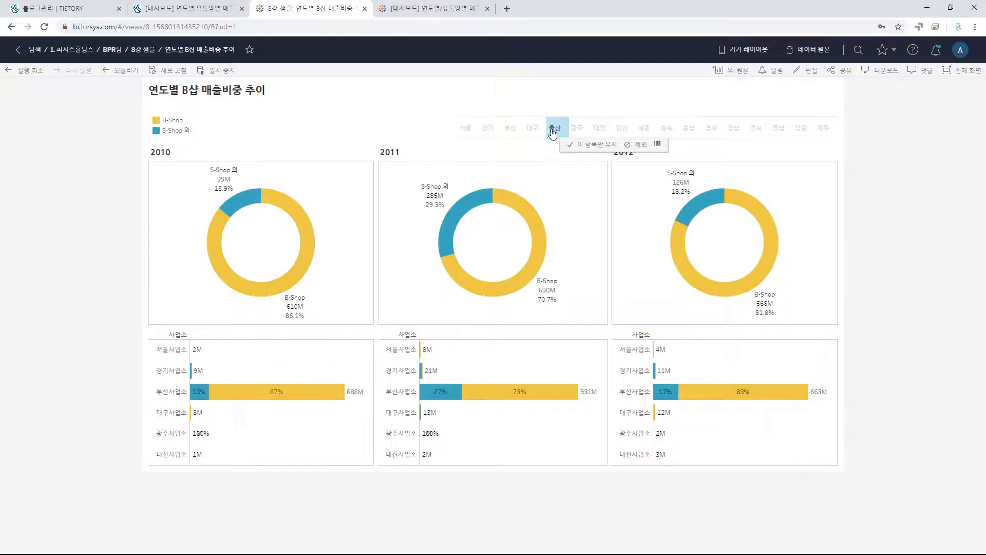
click(552, 133)
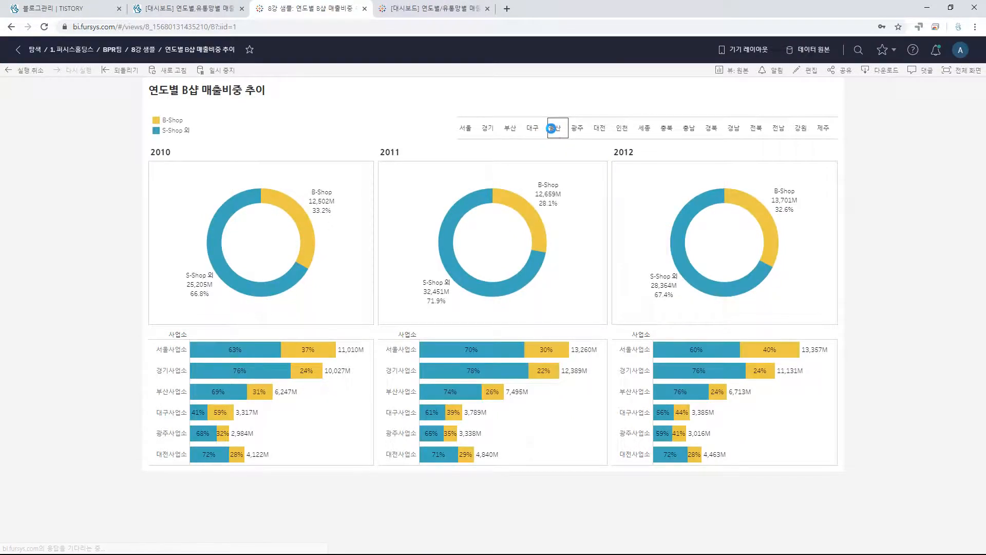
click(688, 130)
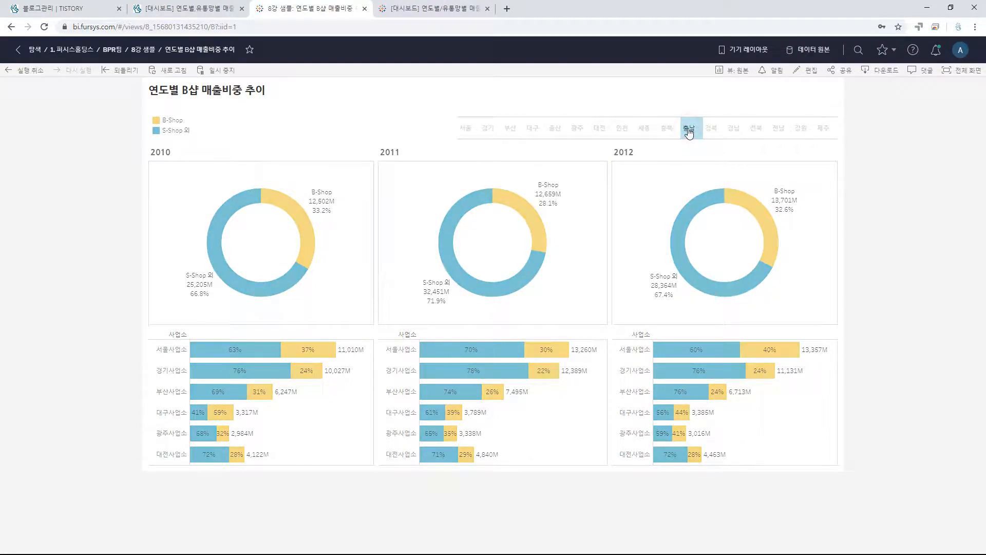
click(688, 131)
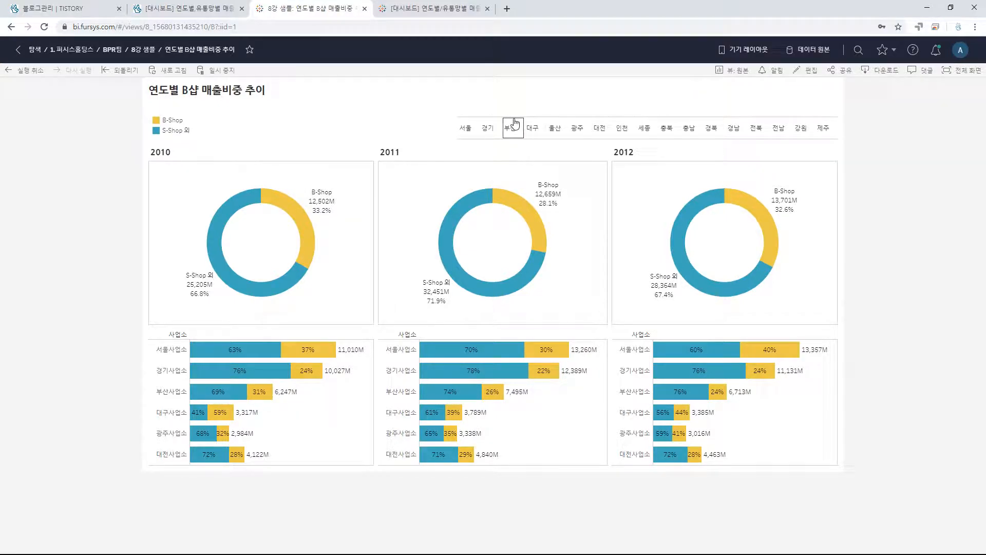
click(528, 129)
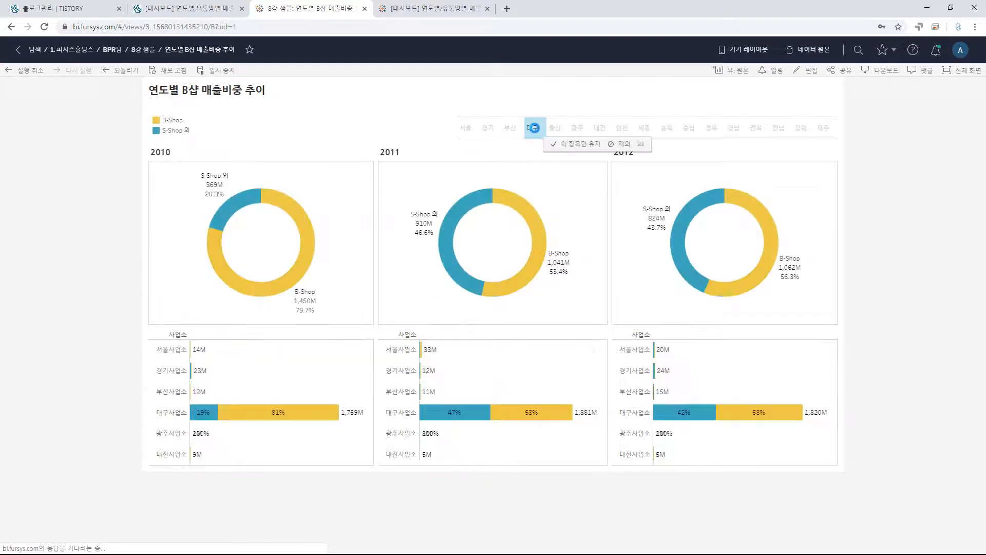
click(533, 131)
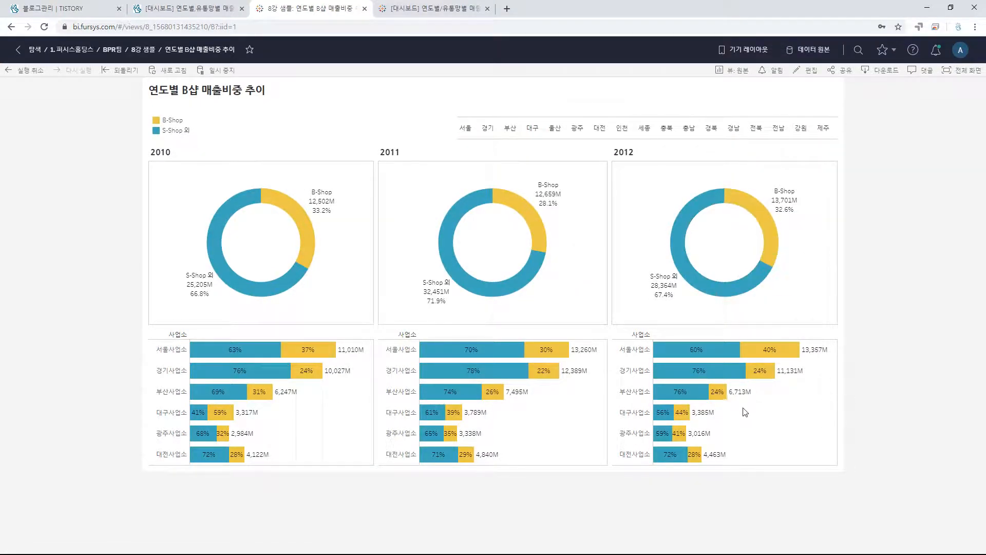
mouse_move(726, 396)
Create a new workbook from the 지역별, 유통망별 매출 data source in the [대시보드] 연도별/유통망별 매출비중 변화 project.
click(427, 9)
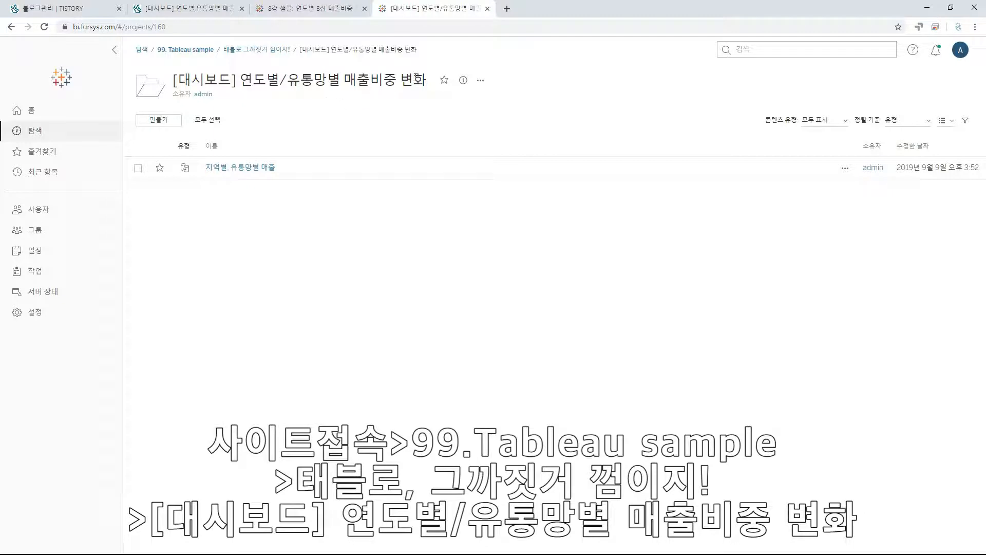
click(247, 168)
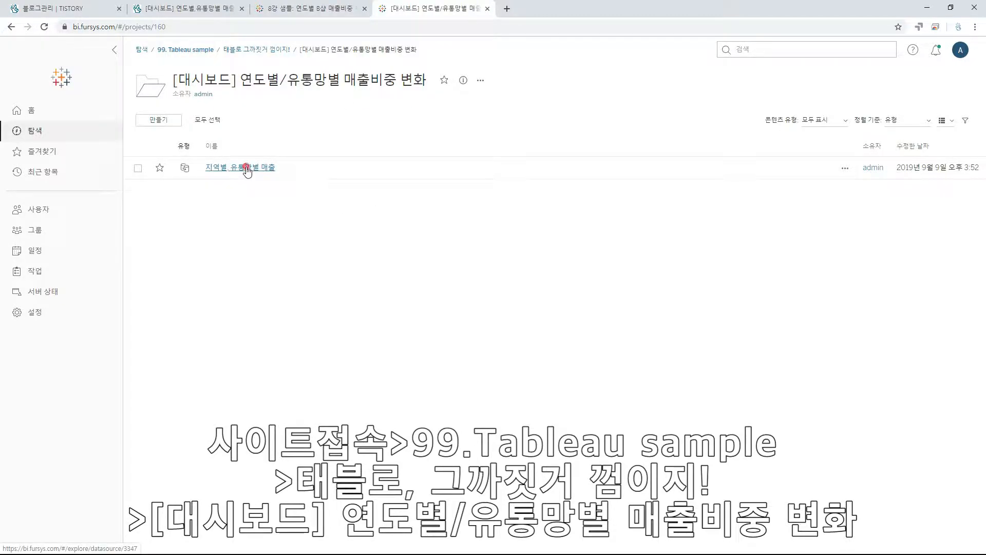
click(177, 122)
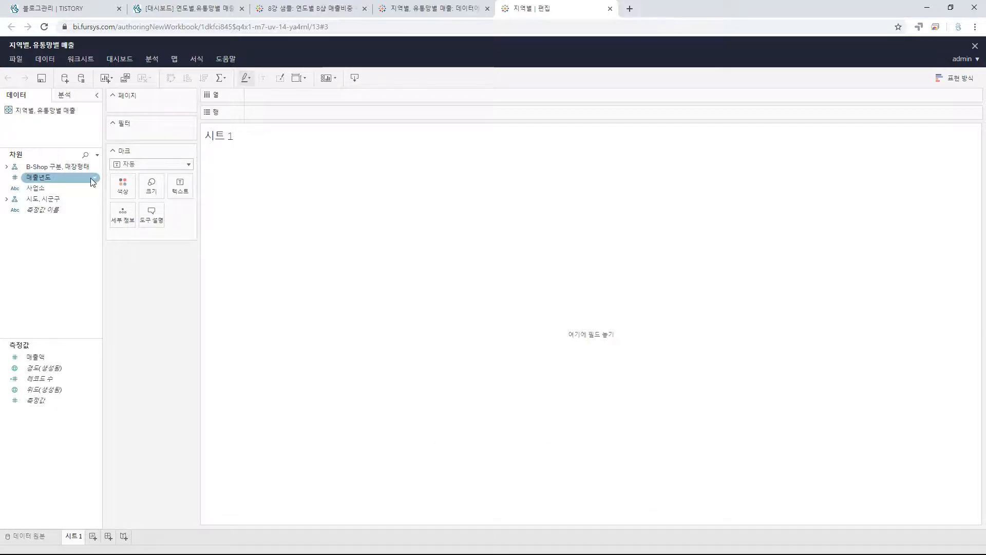
Build a pie chart from the B-Shop 구분 dimension, found inside its hierarchy, and the 매출액 measure.
click(68, 167)
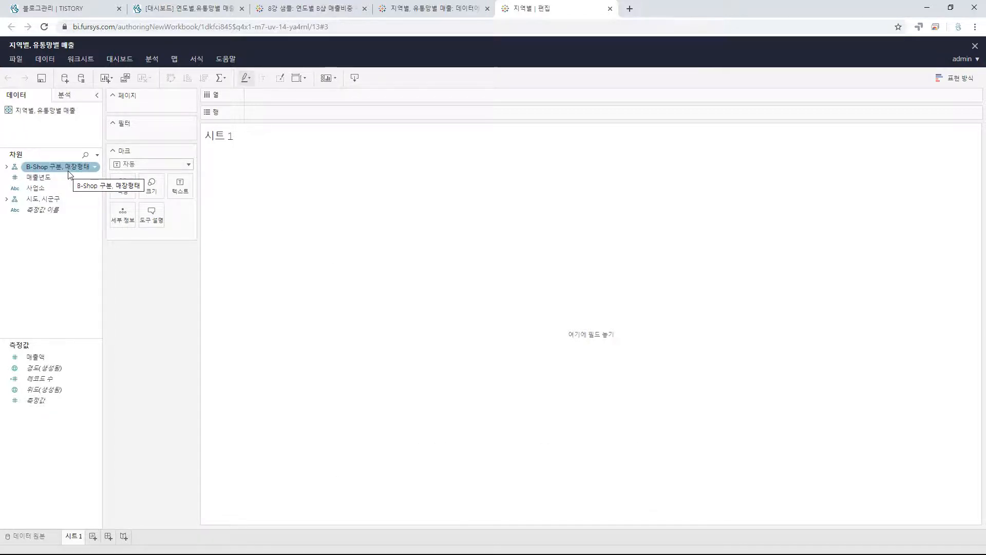
click(7, 167)
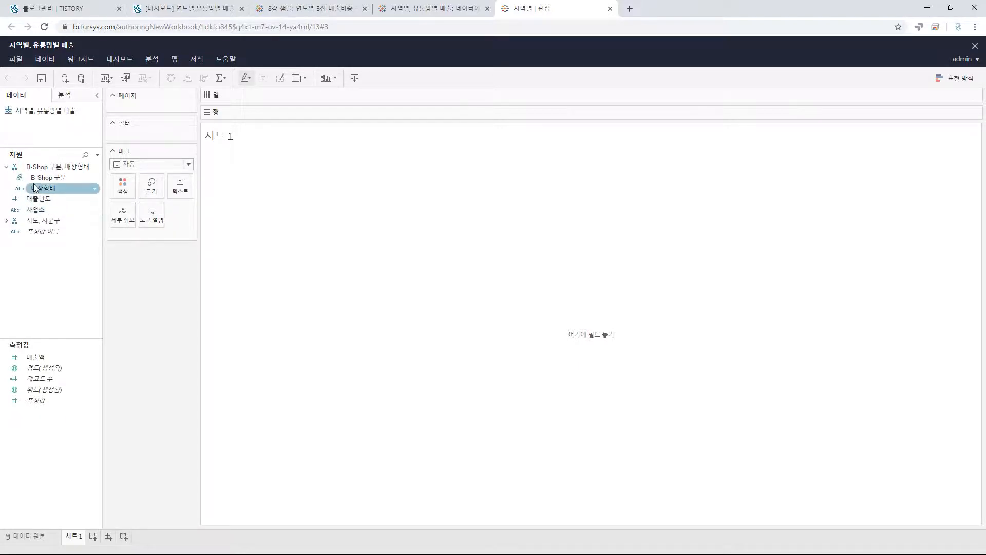
click(70, 179)
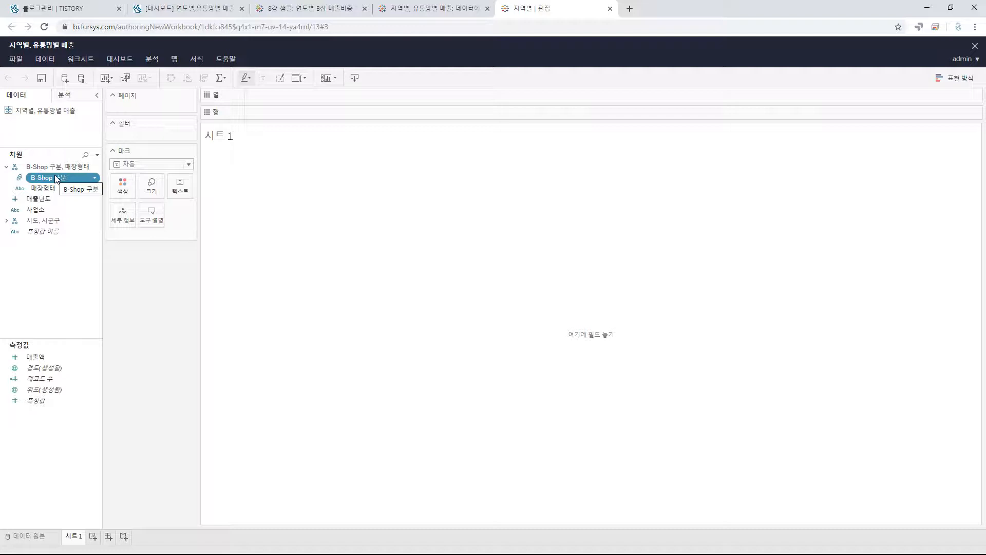
click(48, 358)
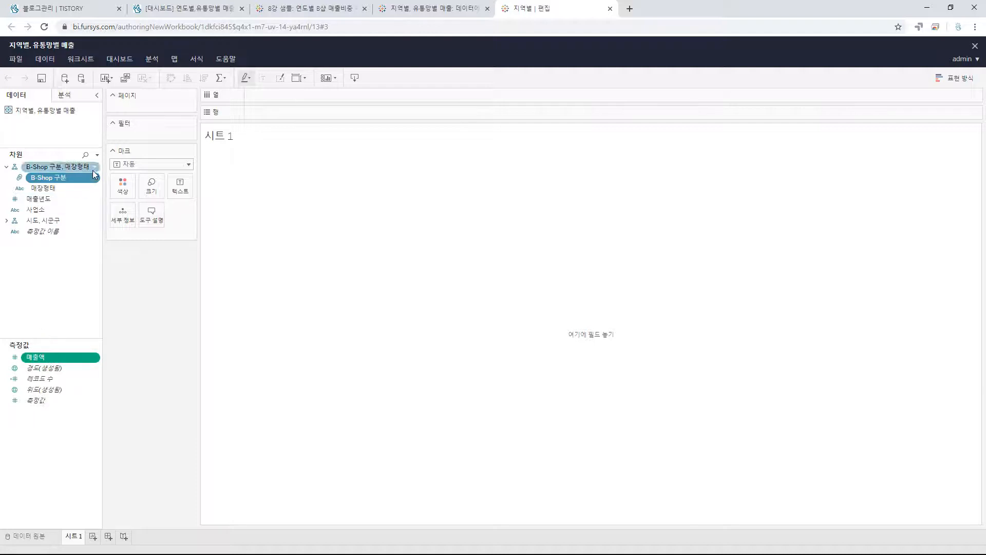
click(949, 81)
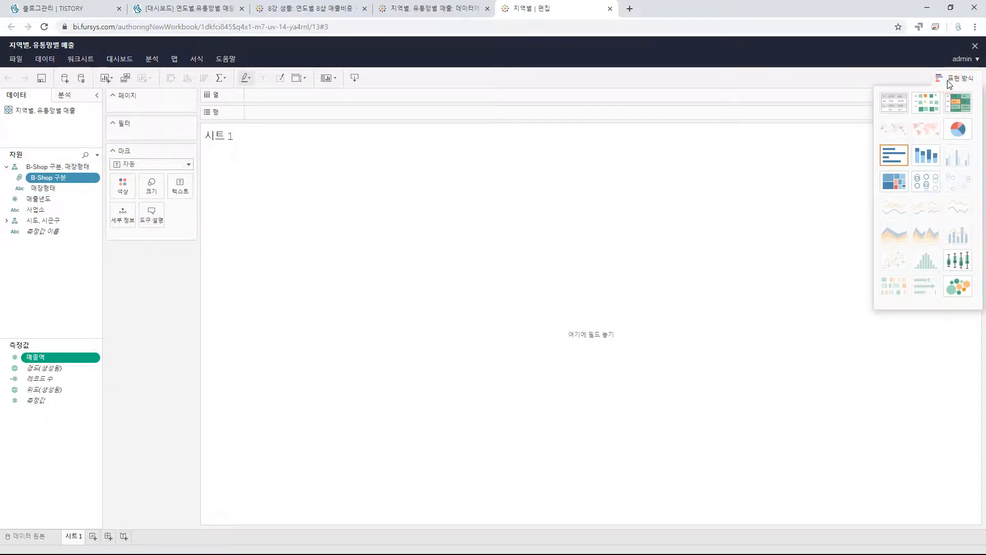
click(961, 130)
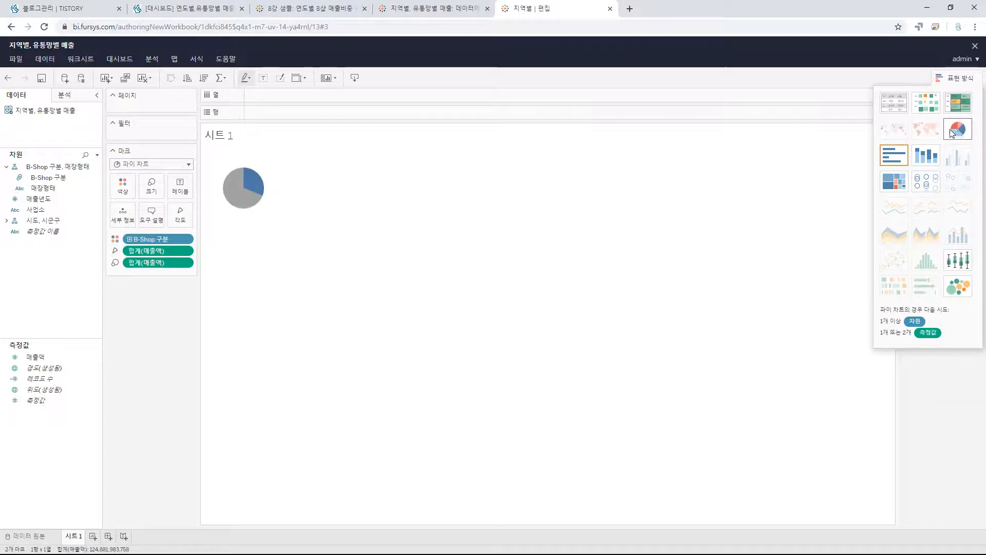
click(956, 78)
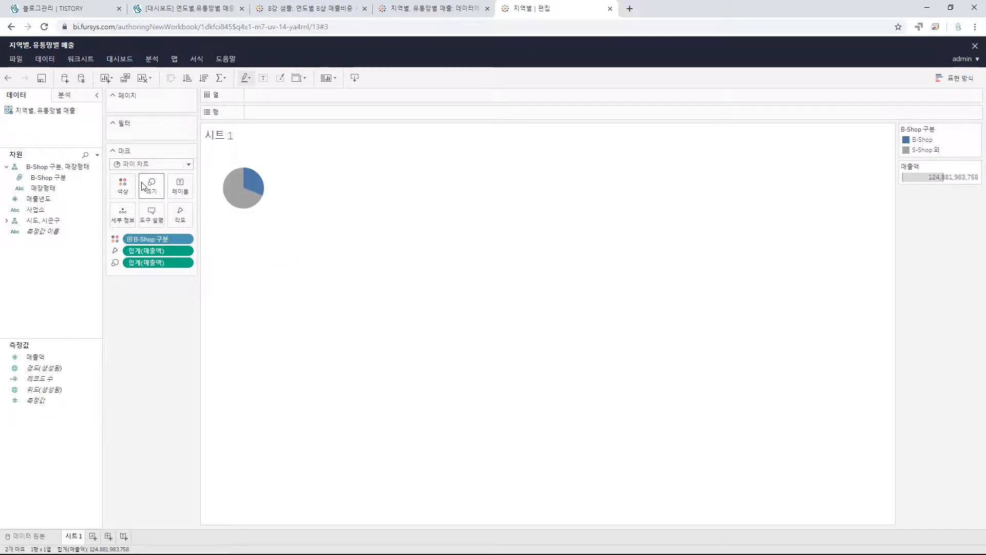
Color B-Shop yellow and S-Shop 외 blue in the pie chart using the 녹색-주황색-청록색 palette.
click(123, 187)
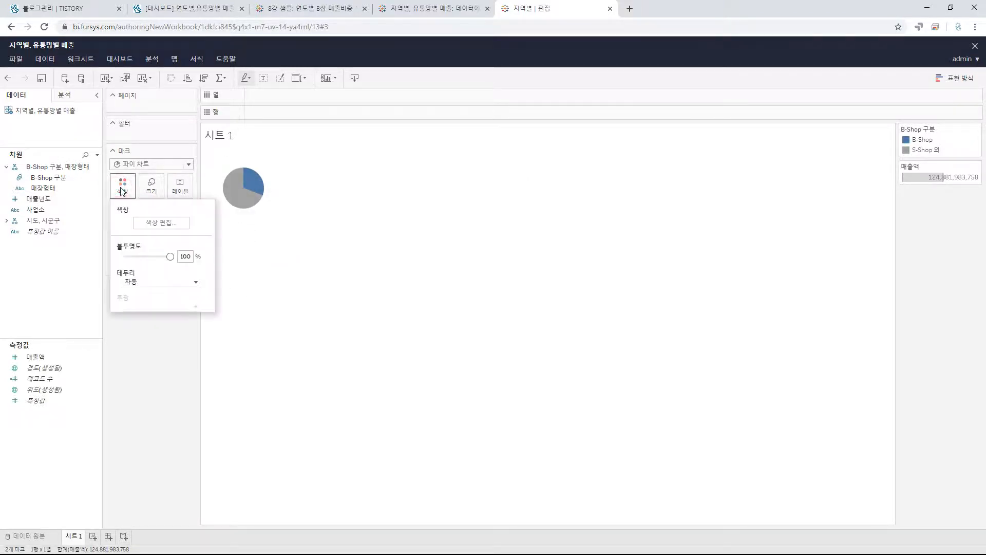
click(161, 223)
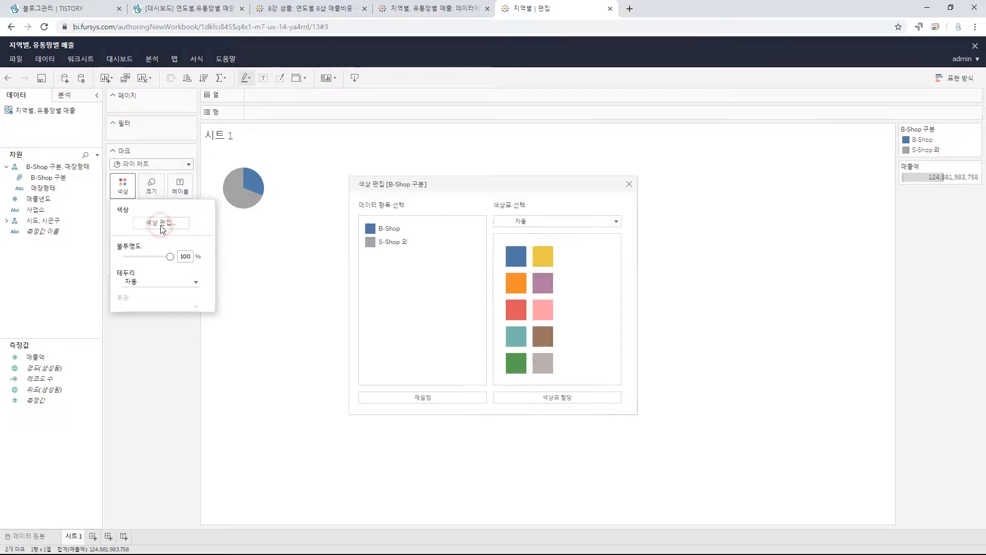
click(441, 327)
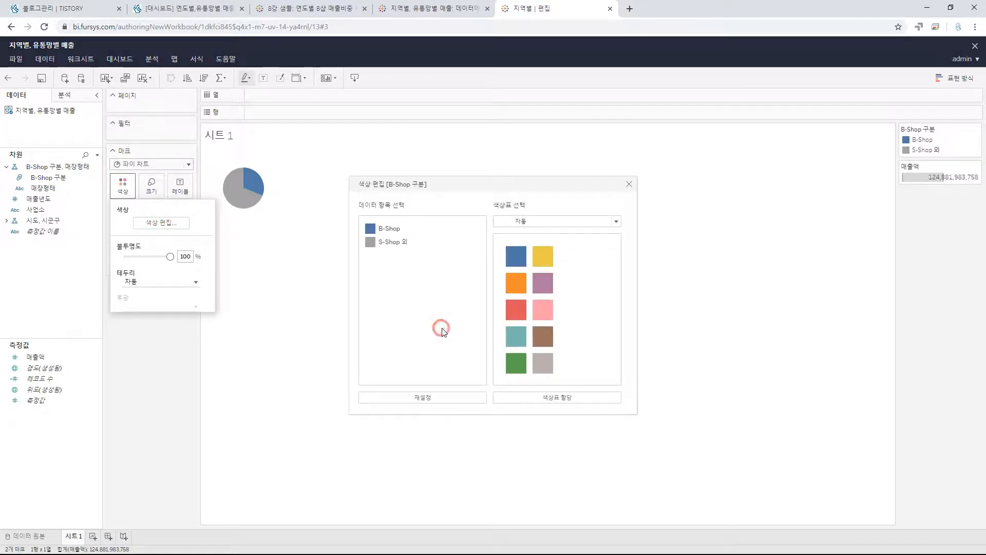
click(559, 220)
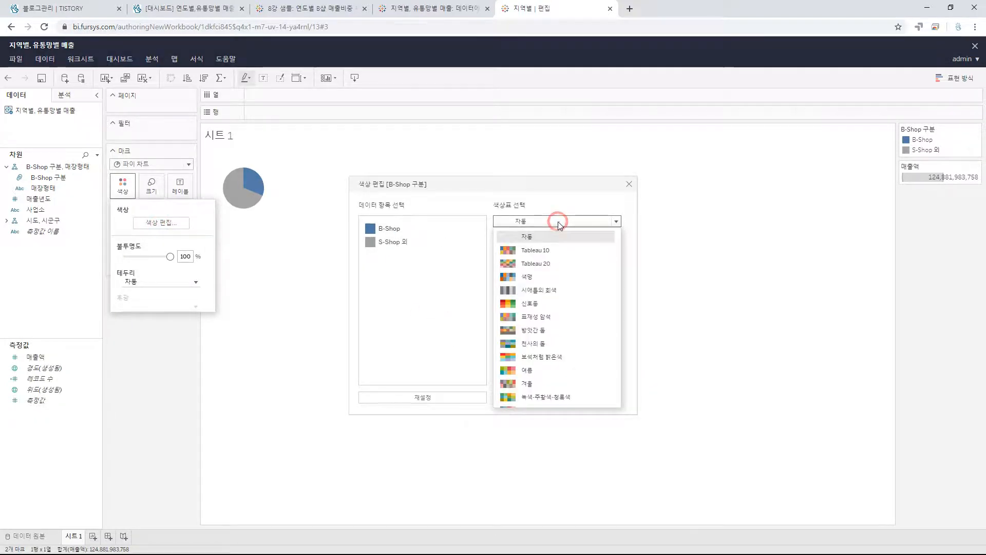
click(529, 399)
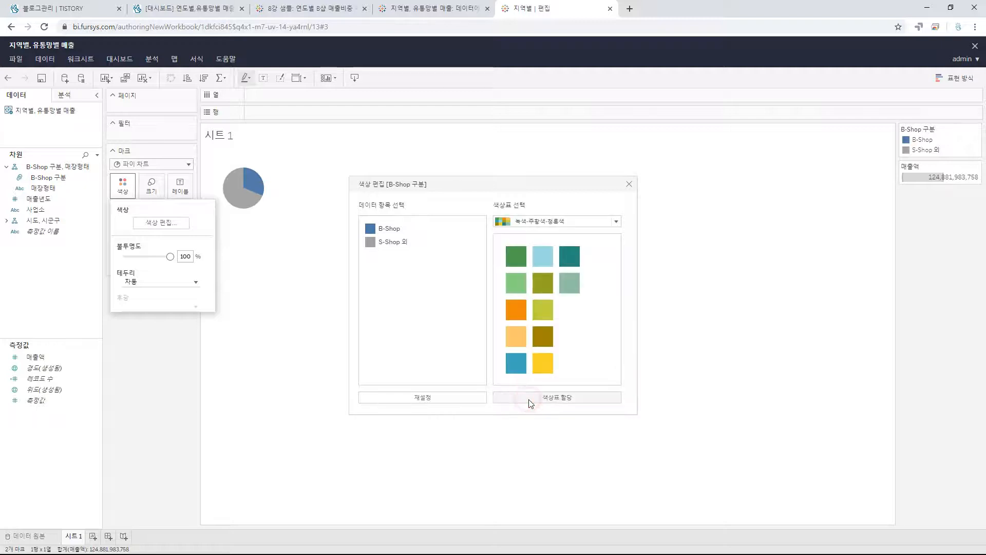
click(389, 228)
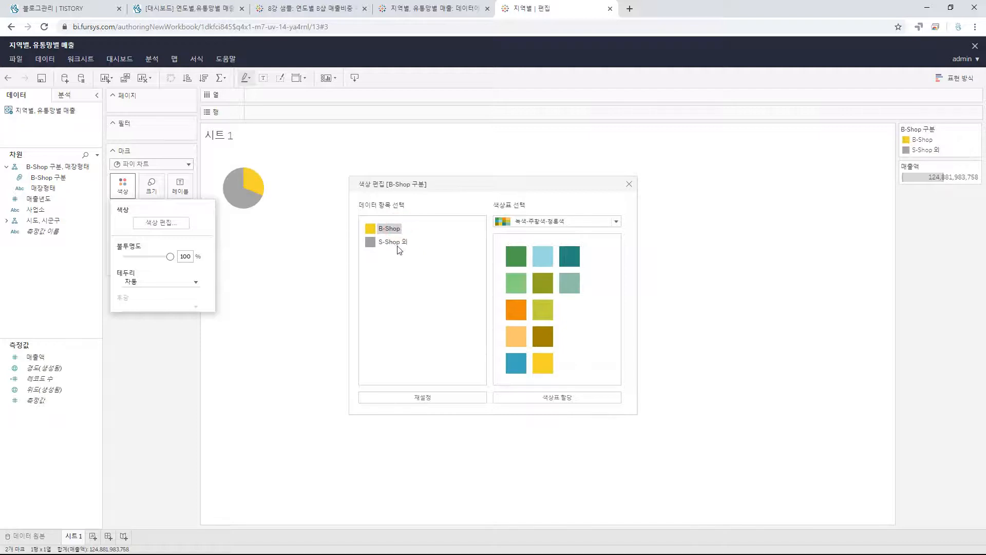
click(393, 242)
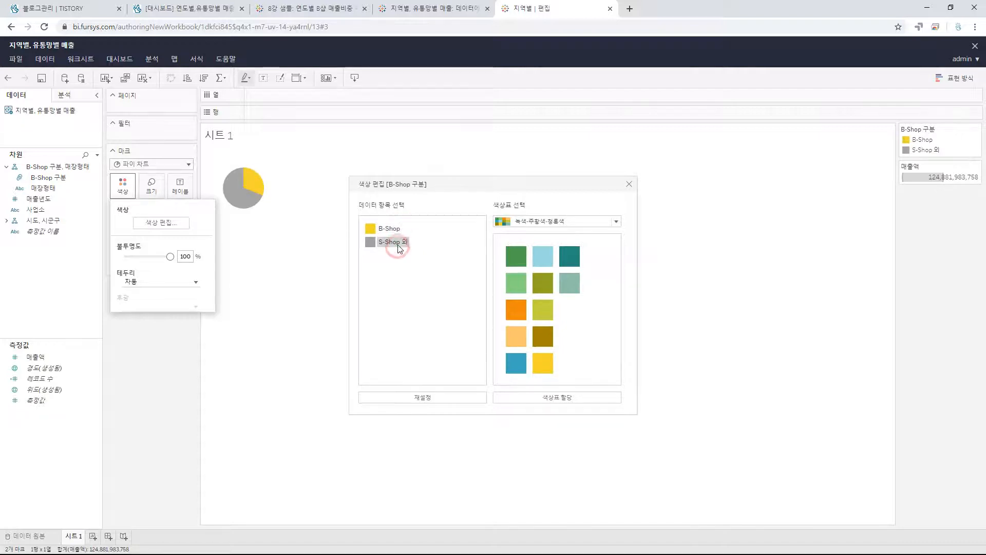
click(517, 365)
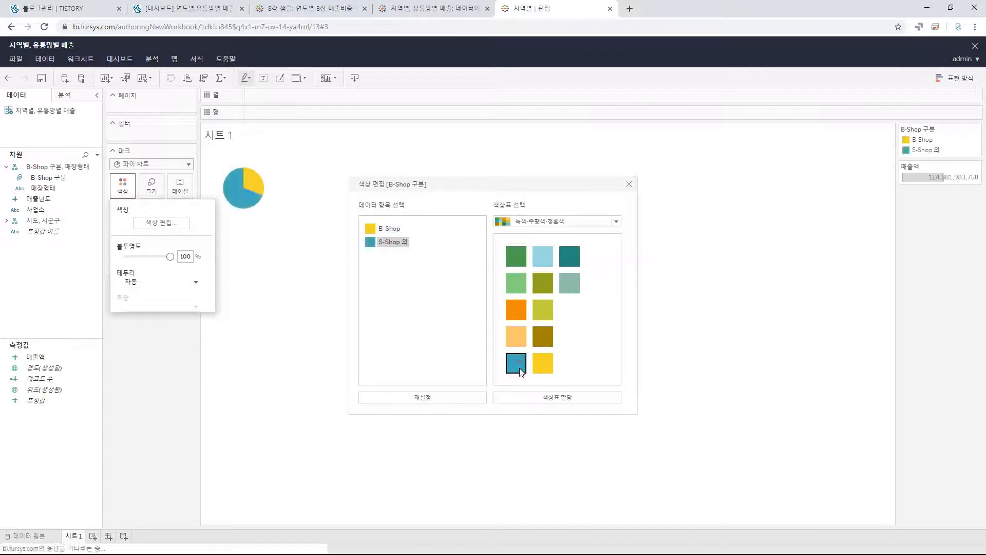
click(629, 184)
click(392, 341)
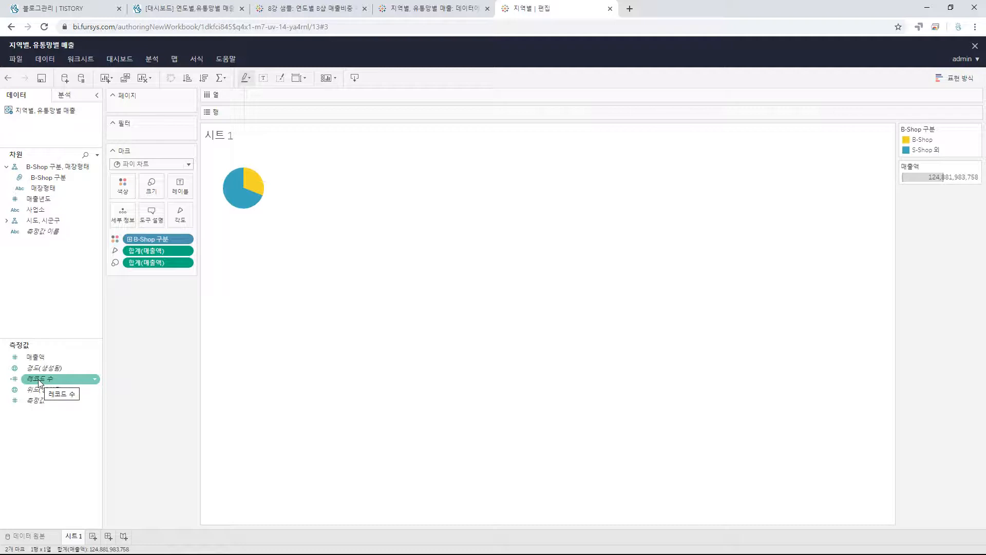
Add the 레코드 수 measure to the columns and set its aggregation to minimum (최소값).
drag(39, 382, 338, 93)
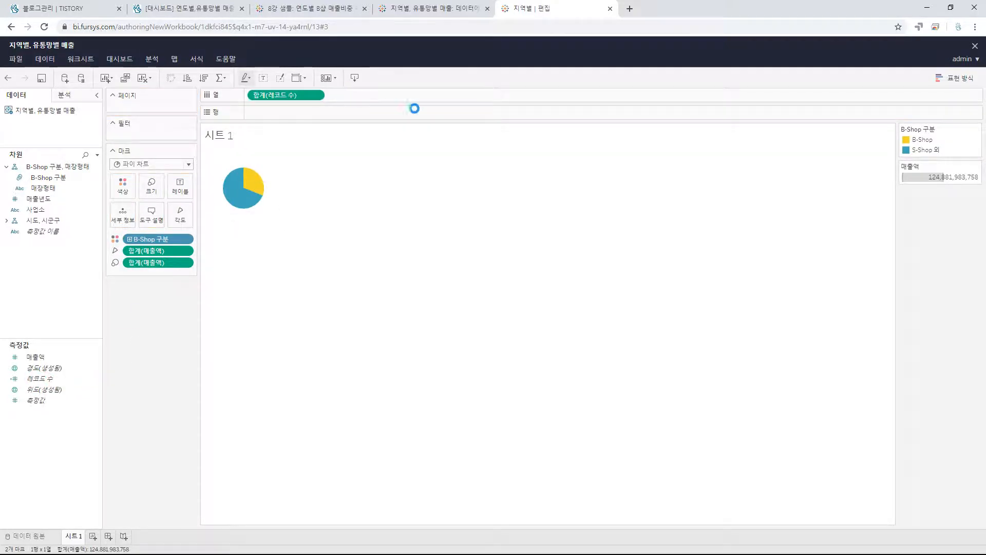
click(319, 95)
mouse_move(325, 212)
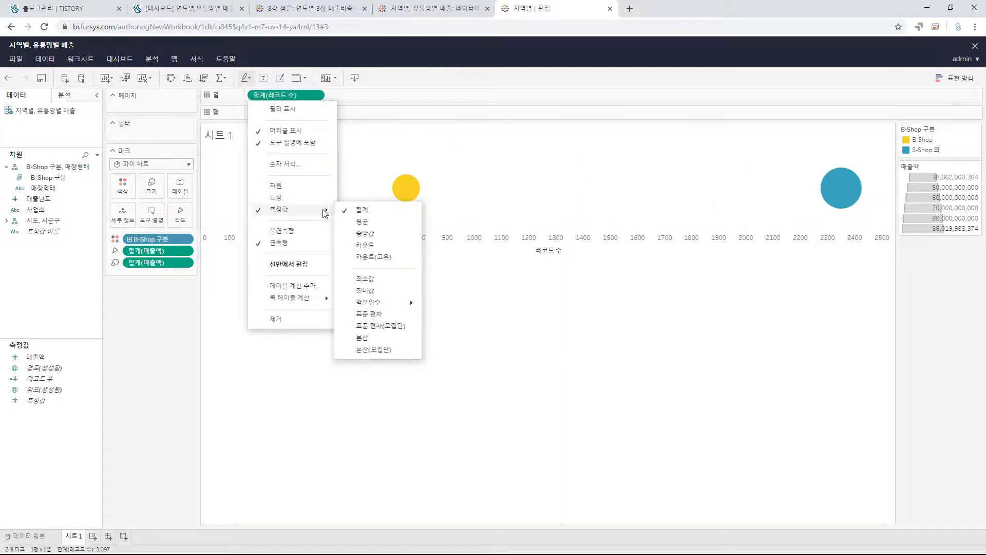
click(380, 279)
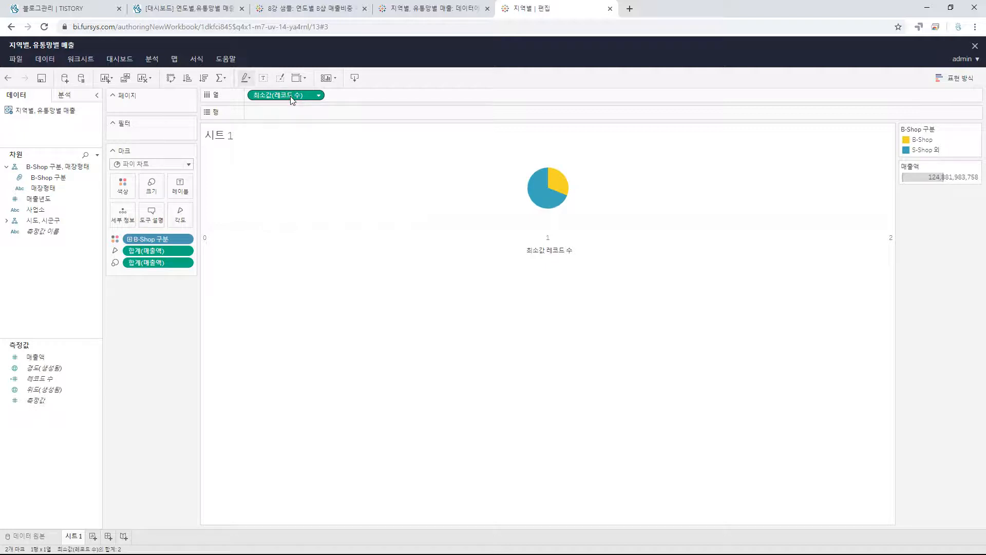
Duplicate the 최소값(레코드 수) field on the columns and combine both into a dual axis.
drag(291, 98, 385, 95)
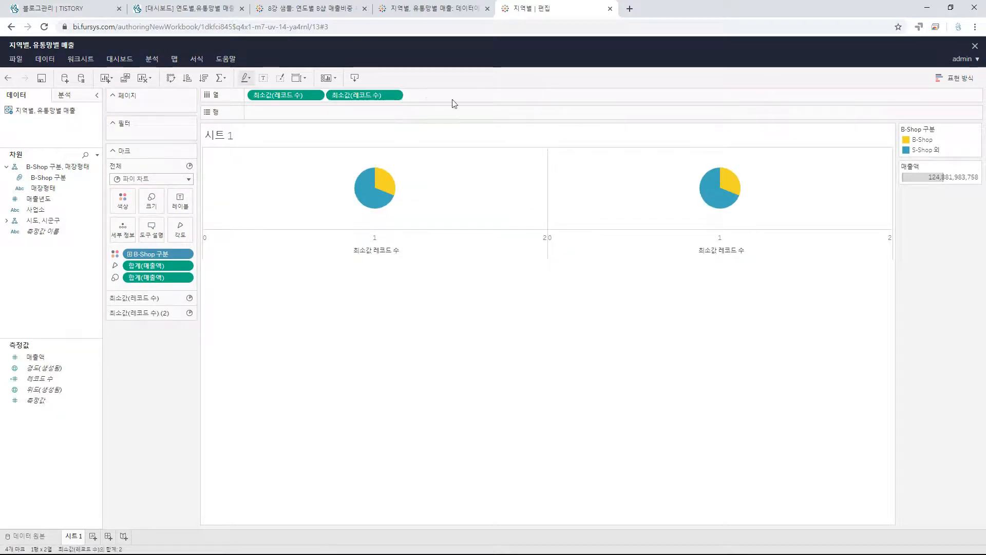
click(398, 96)
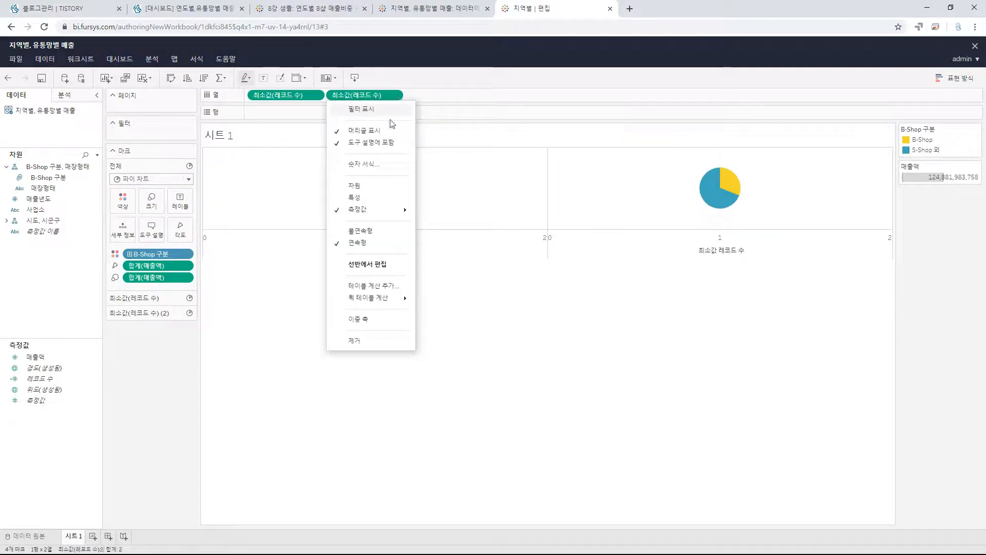
click(368, 321)
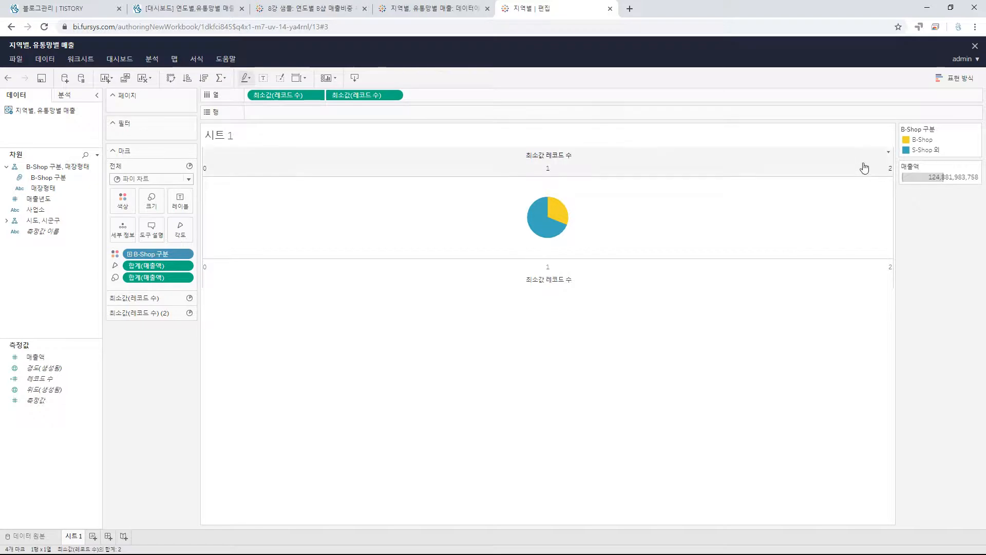
Synchronize the dual axes in the axis settings of the upper 최소값 레코드 수 axis.
click(884, 162)
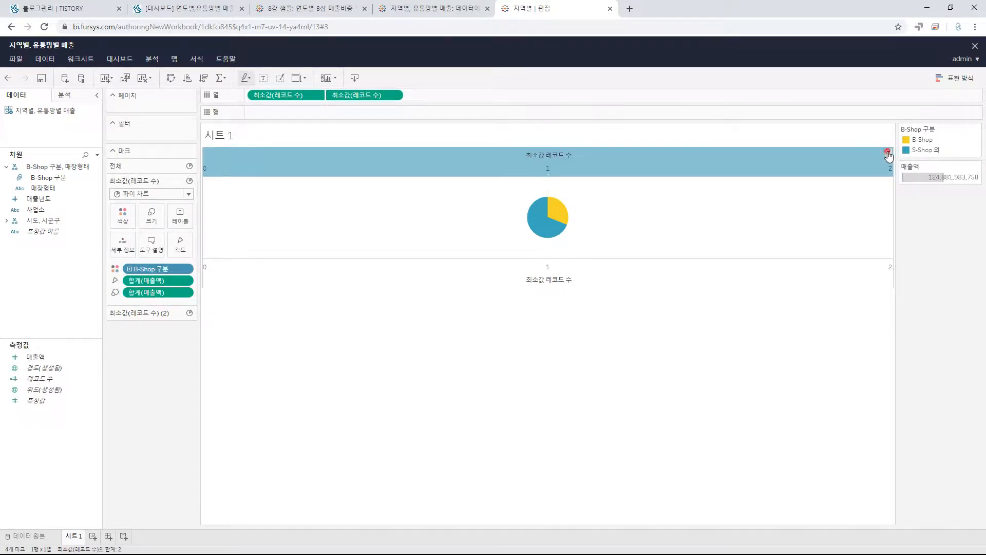
click(887, 153)
click(895, 166)
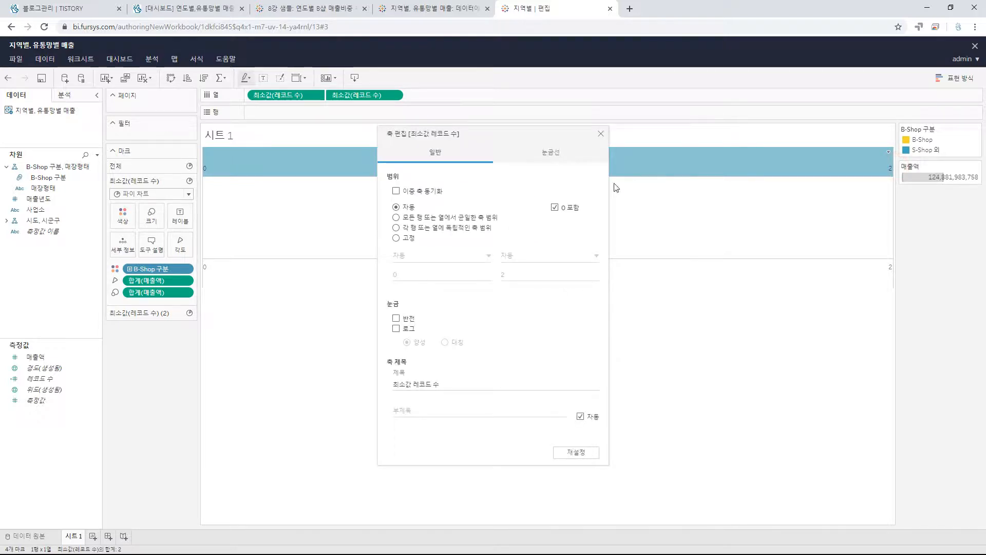
click(396, 191)
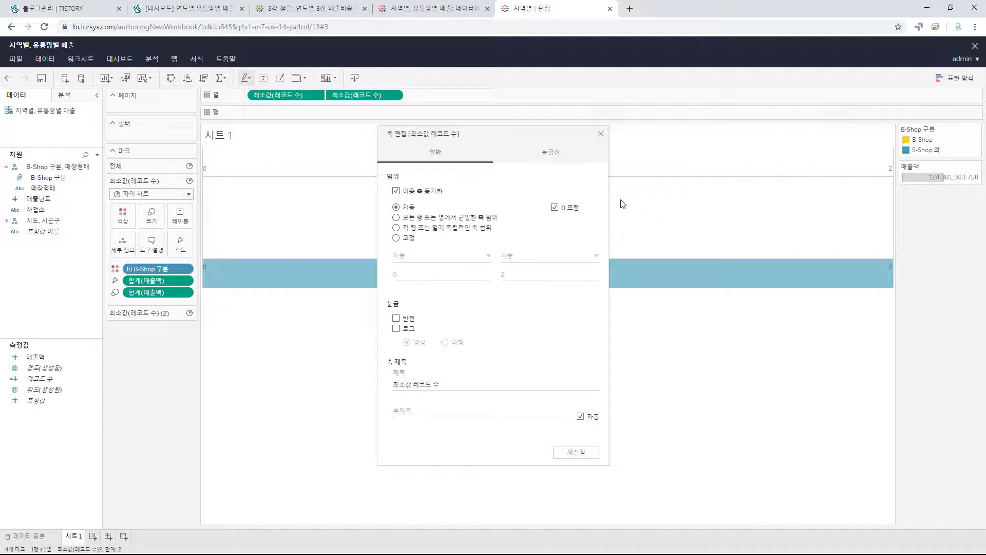
Close the axis settings and hide the axis headers of both 최소값(레코드 수) fields on the columns.
click(601, 134)
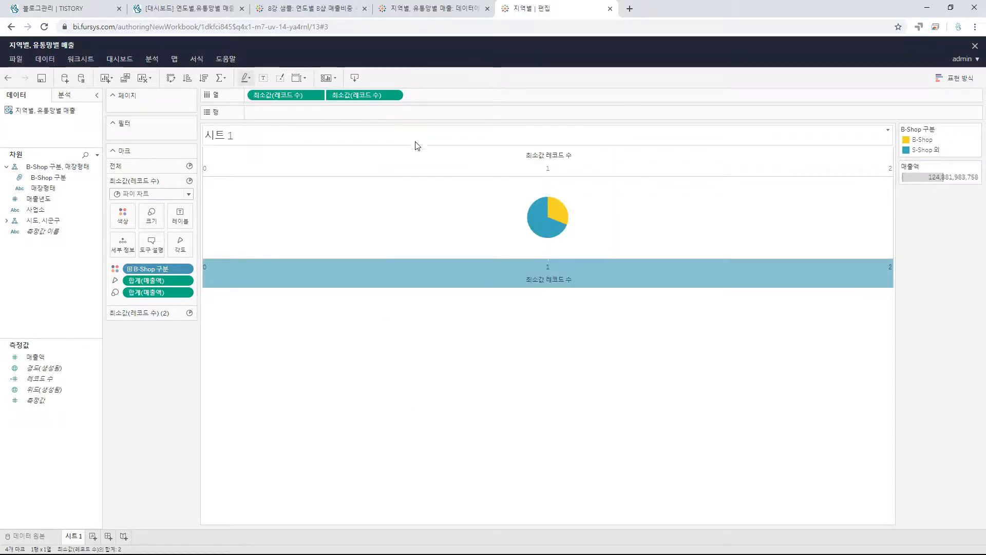
click(395, 95)
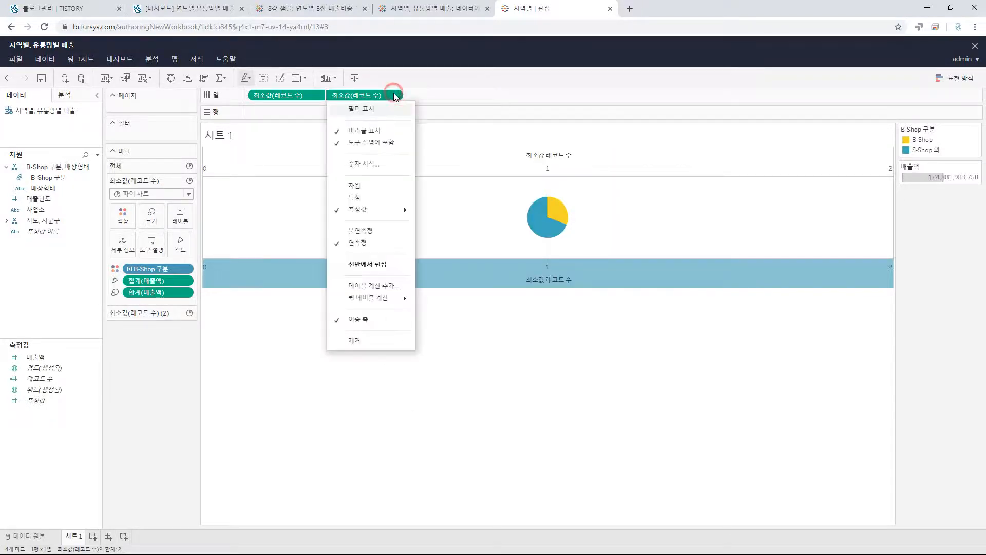
click(339, 131)
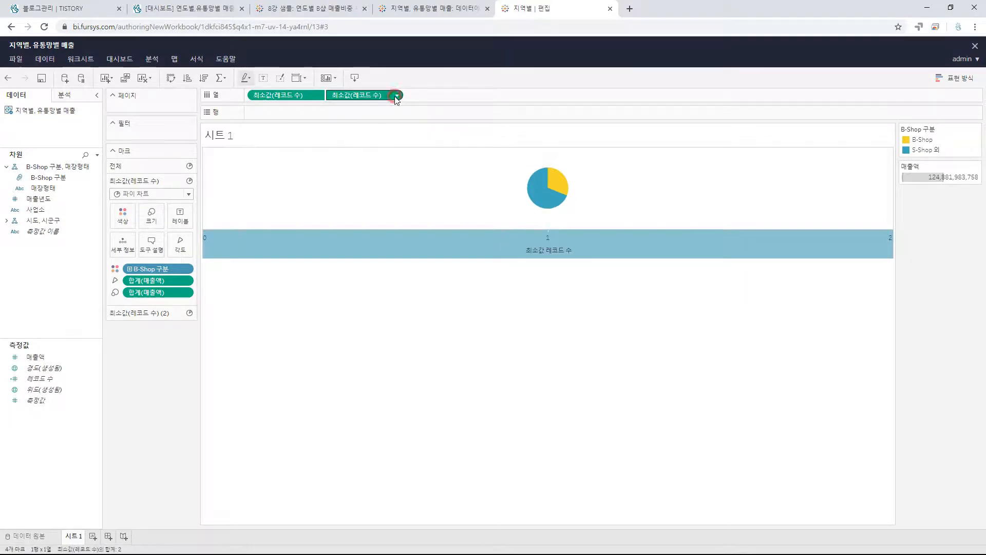
click(396, 96)
click(370, 145)
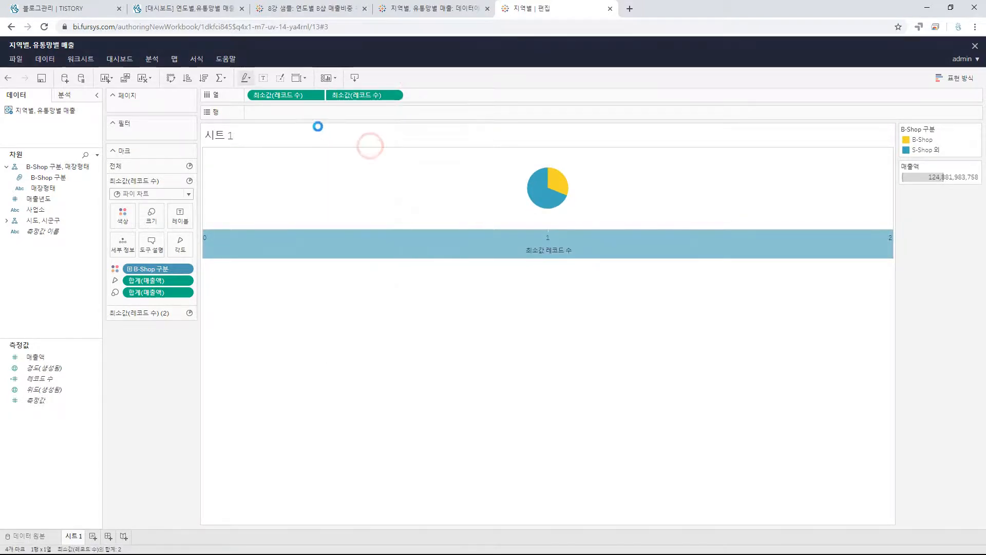
click(318, 96)
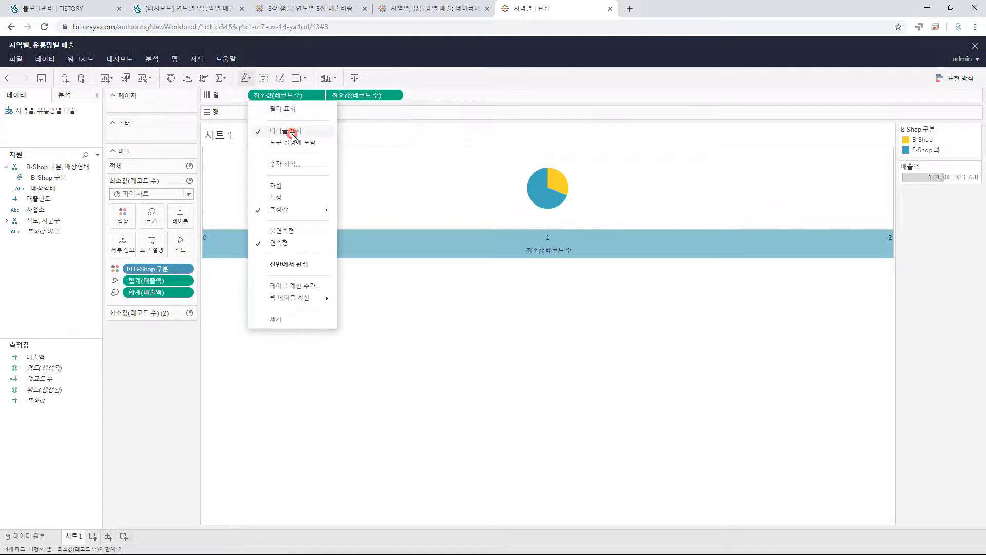
click(289, 134)
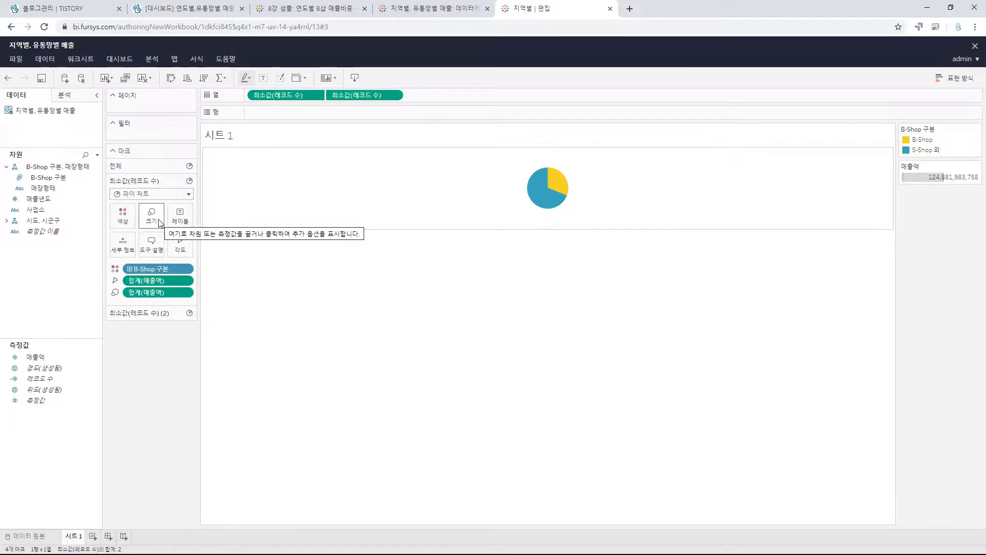
Enlarge the pie marks for all mark layers (전체) to nearly three times their diameter.
click(156, 166)
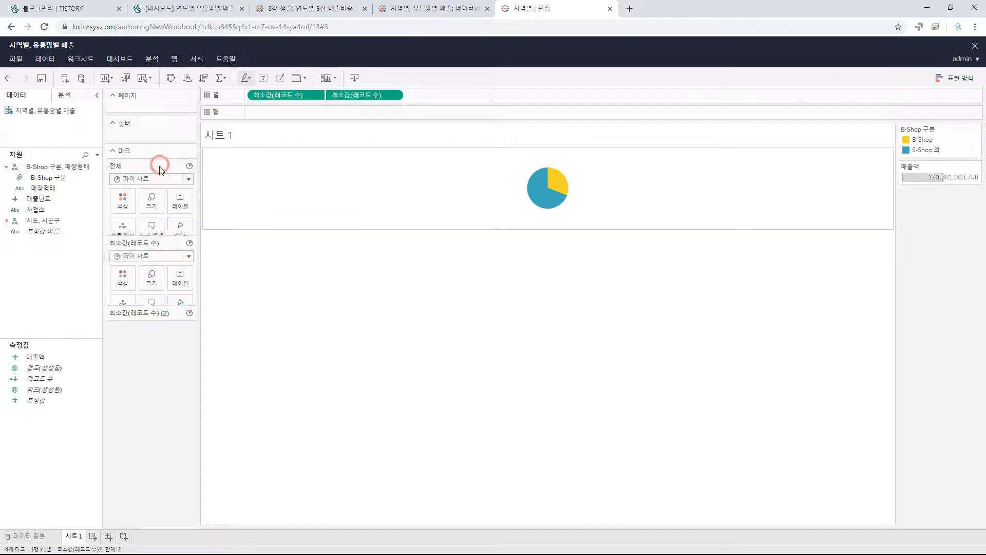
click(159, 207)
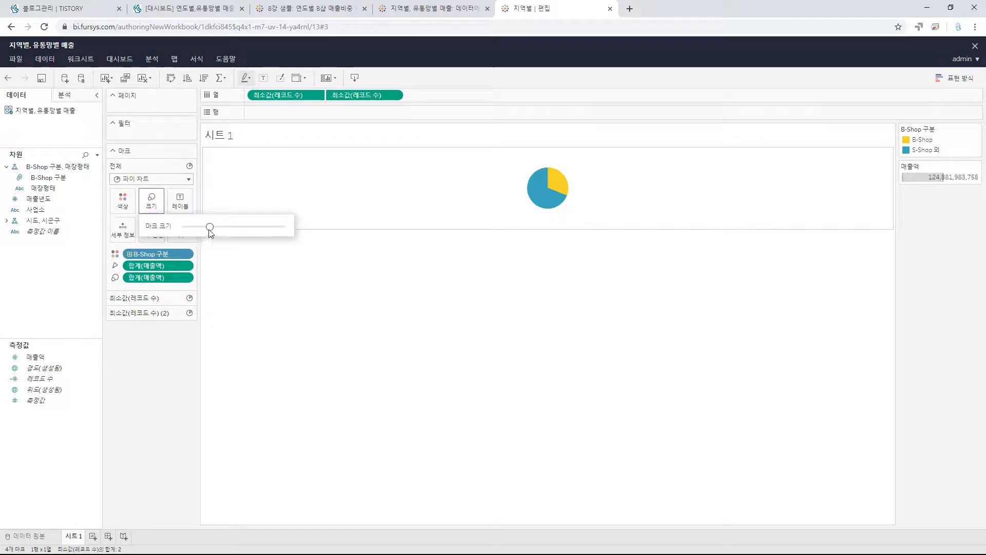
drag(229, 234, 239, 235)
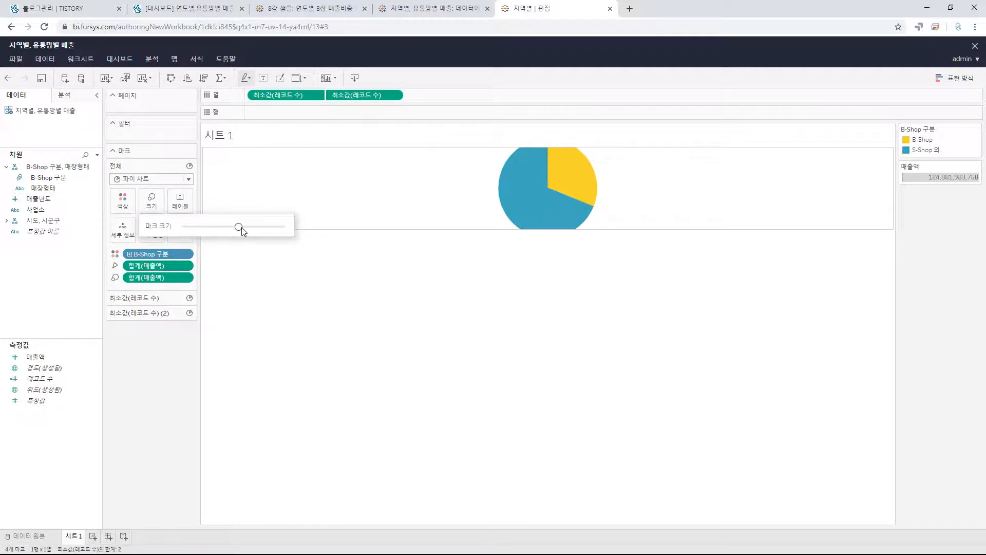
drag(242, 227, 245, 227)
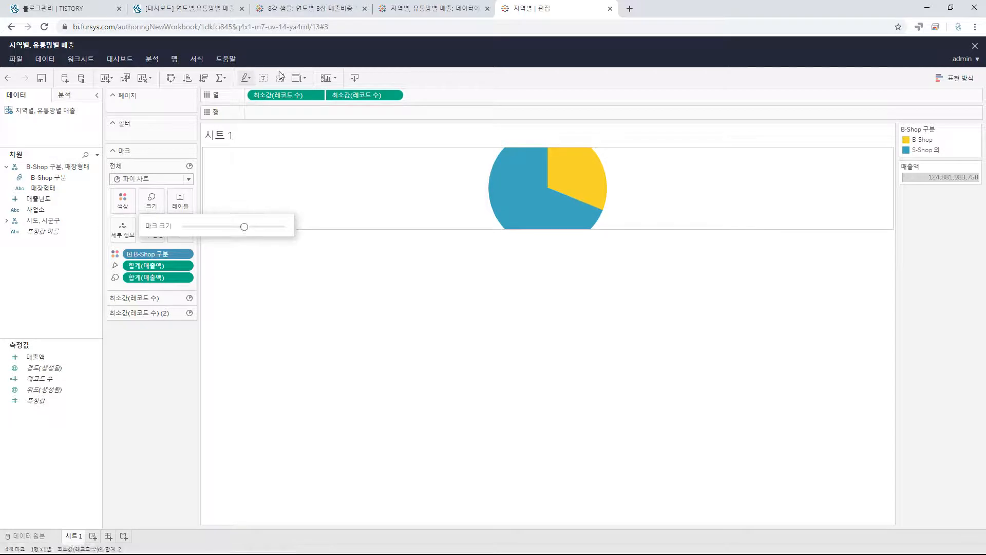
Set the sheet's fit to the entire view (전체 보기).
click(299, 78)
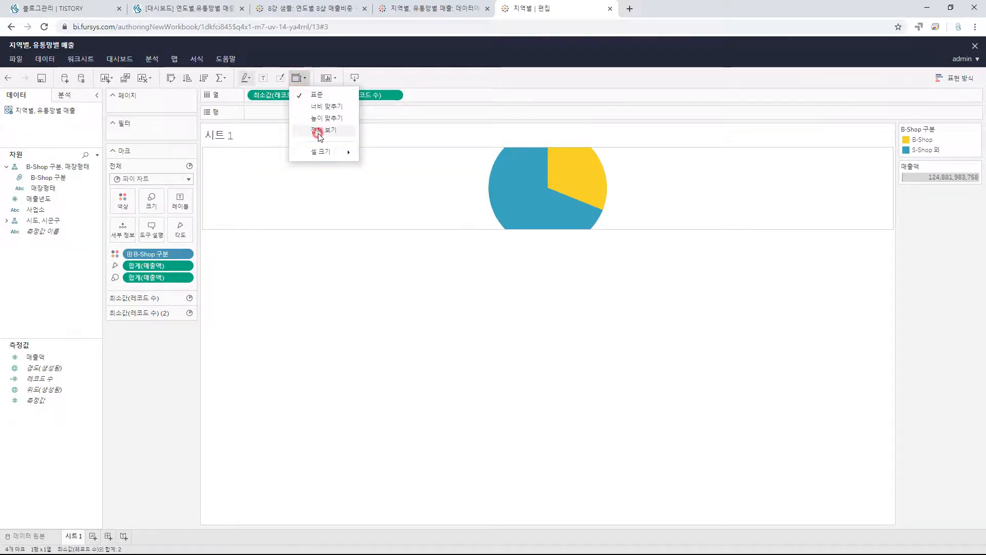
click(317, 133)
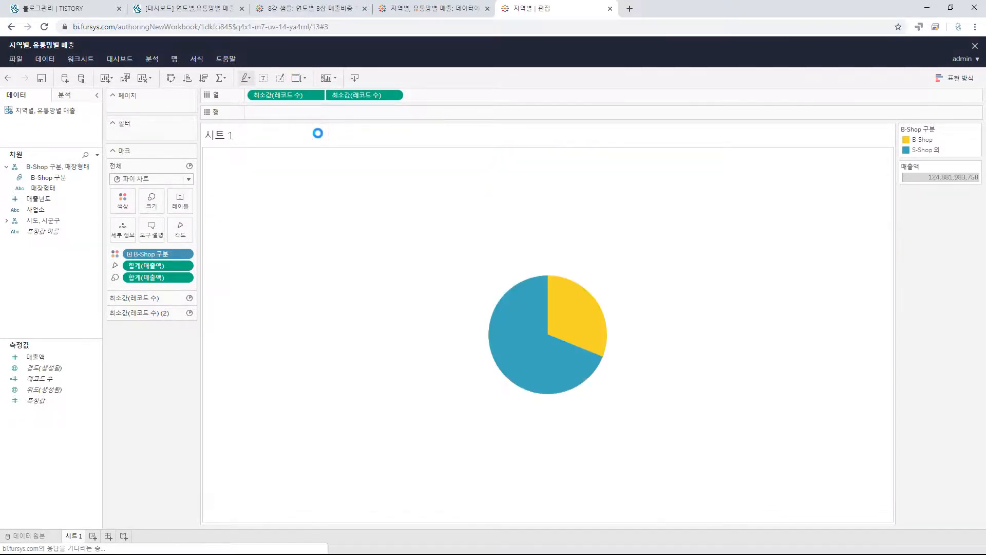
click(332, 342)
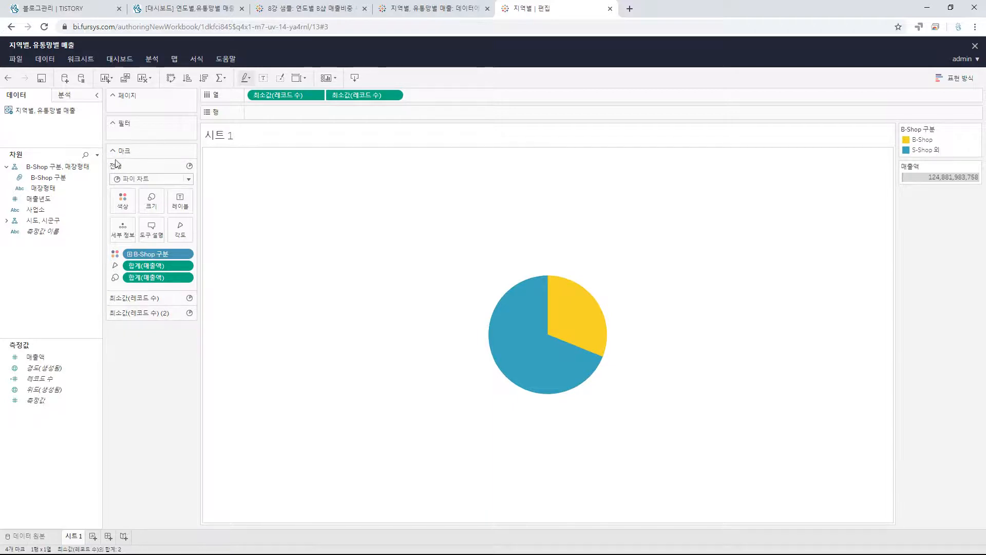
On the 최소값(레코드 수) (2) marks, remove the 매출액 angle and B-Shop 구분 color, and replace the size field with 레코드 수.
click(144, 314)
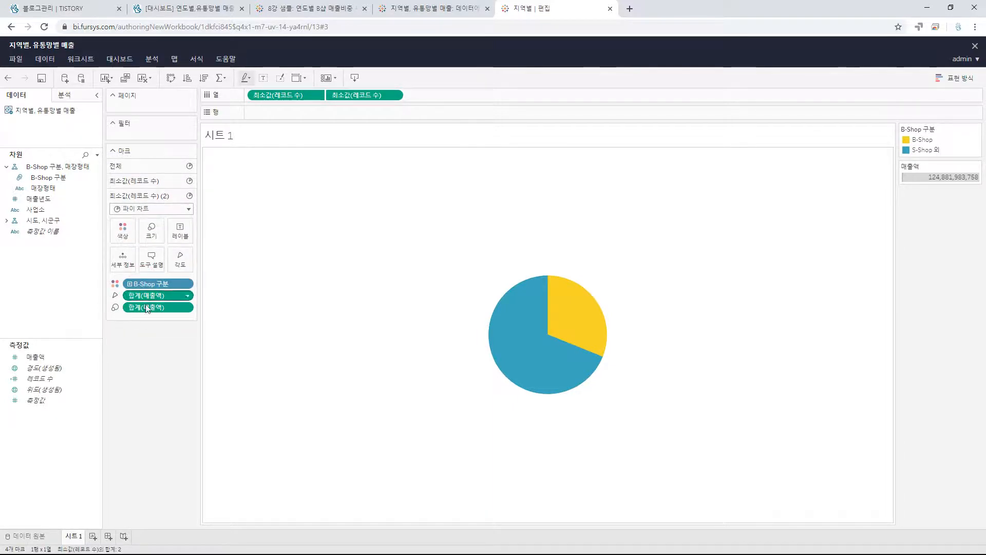
click(164, 350)
drag(145, 294, 159, 342)
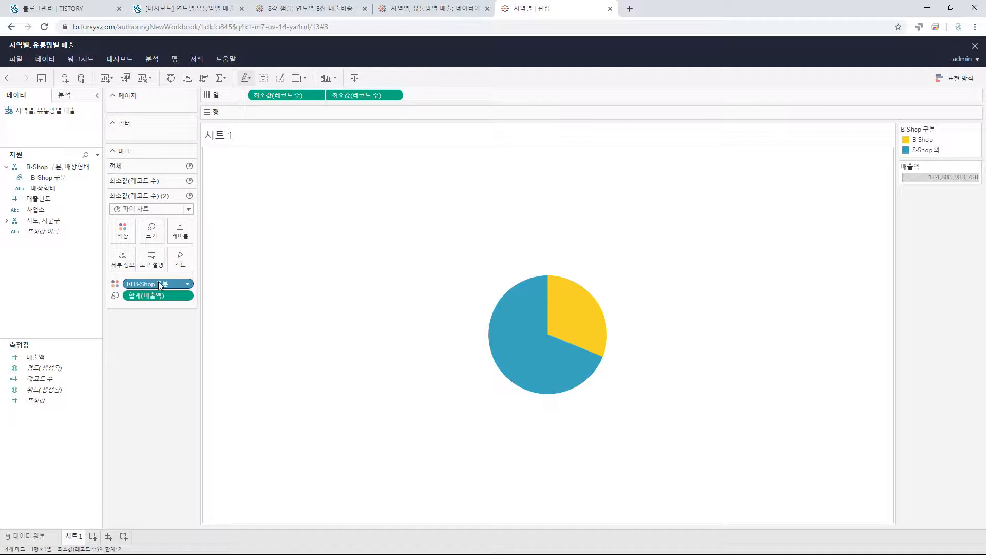
drag(159, 284, 154, 385)
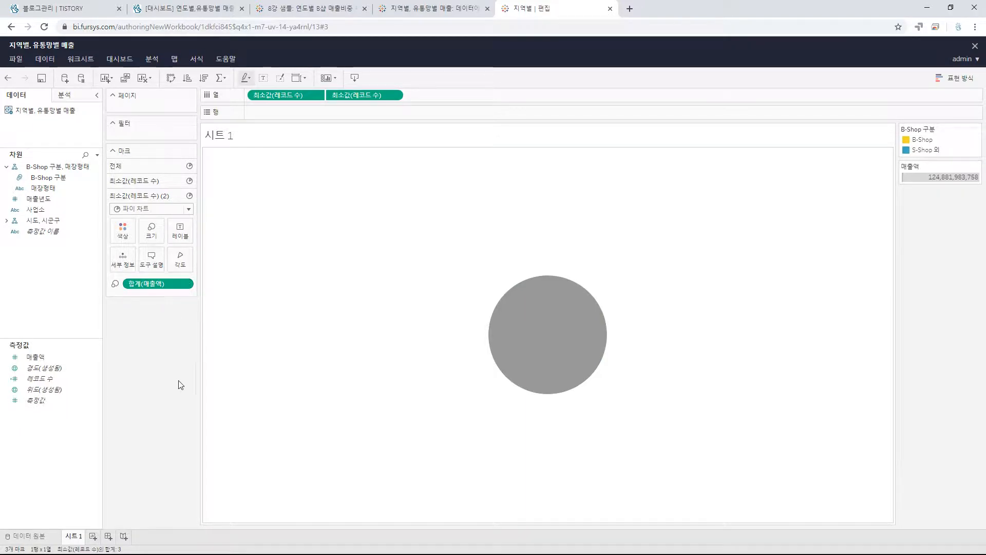
drag(53, 383, 158, 284)
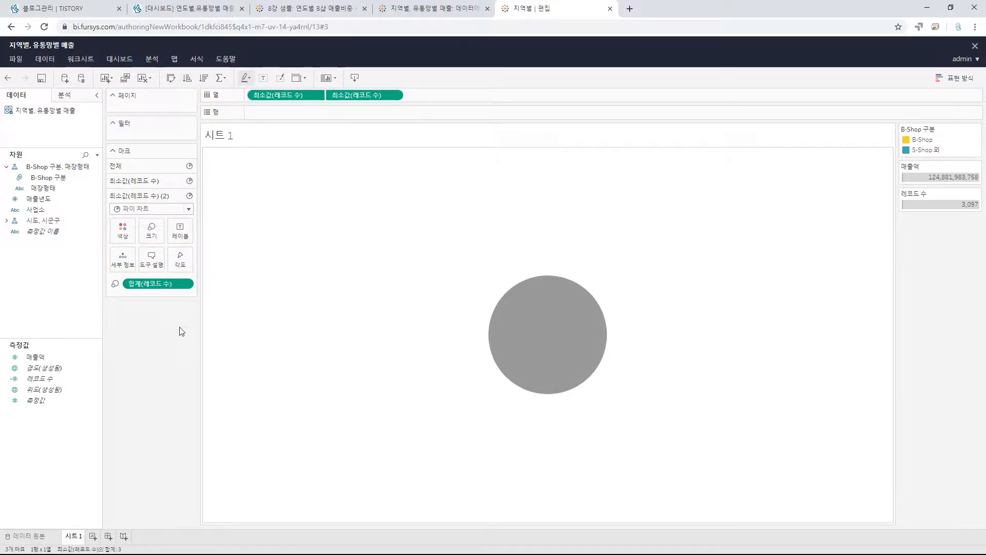
Color the second pie white and shrink it to about two thirds of the outer pie's diameter to form a donut hole.
click(127, 231)
click(131, 252)
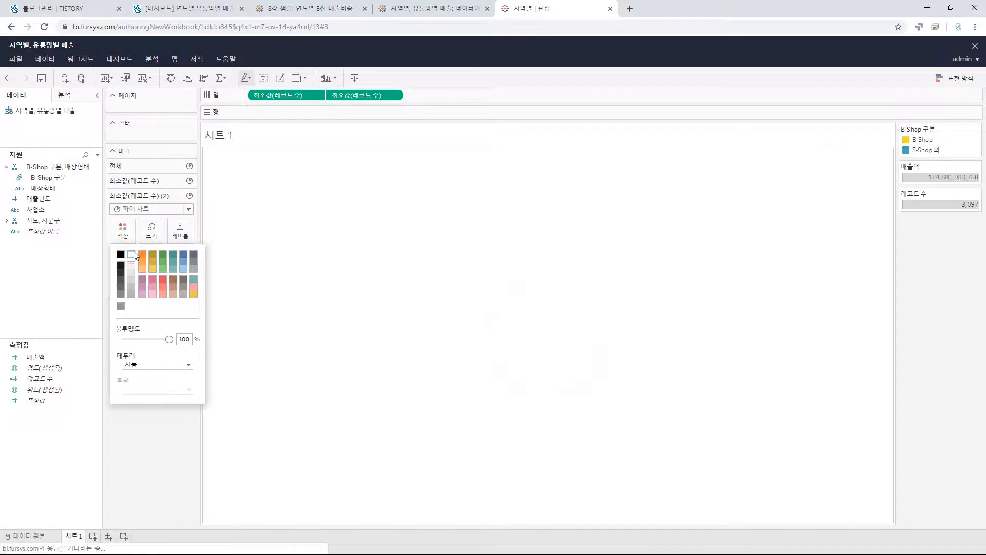
click(153, 231)
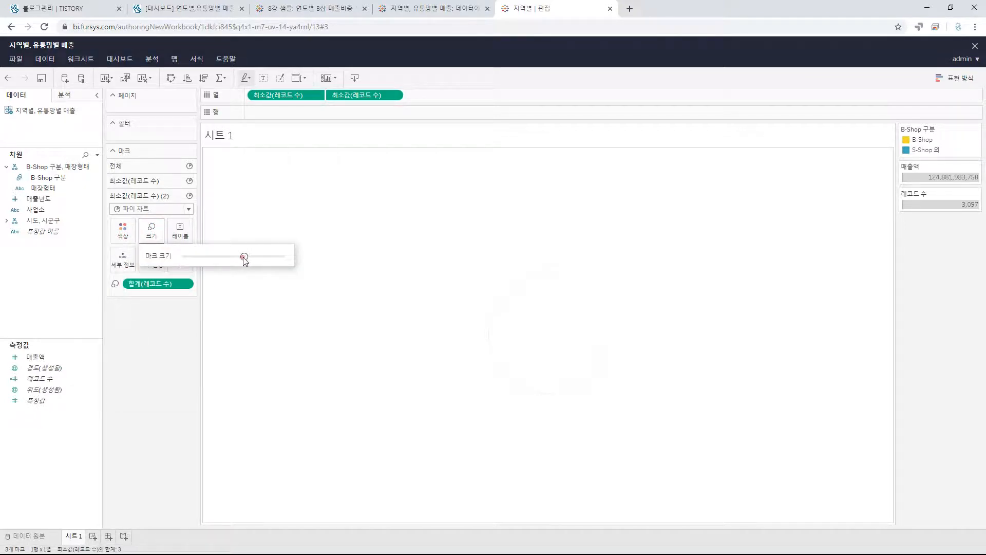
drag(243, 256, 234, 257)
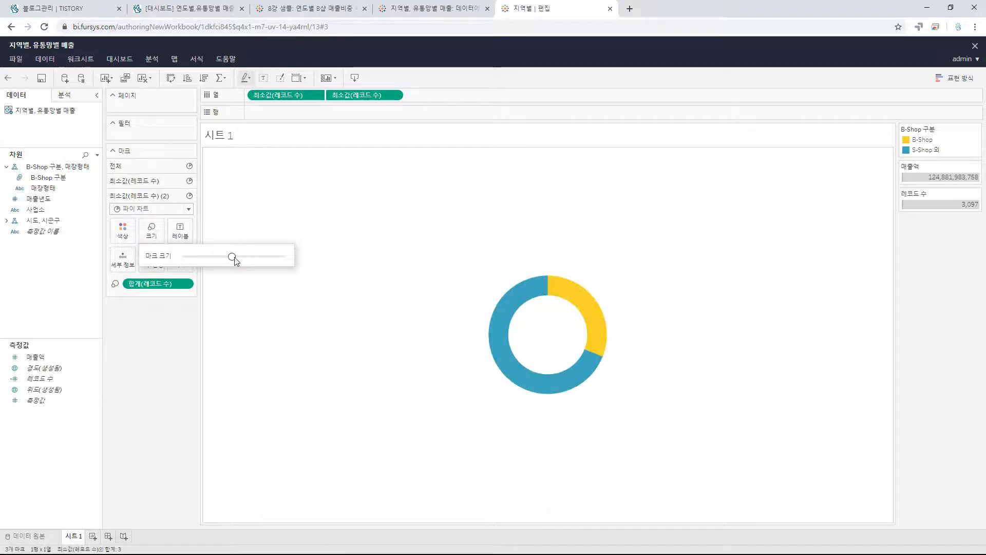
click(194, 345)
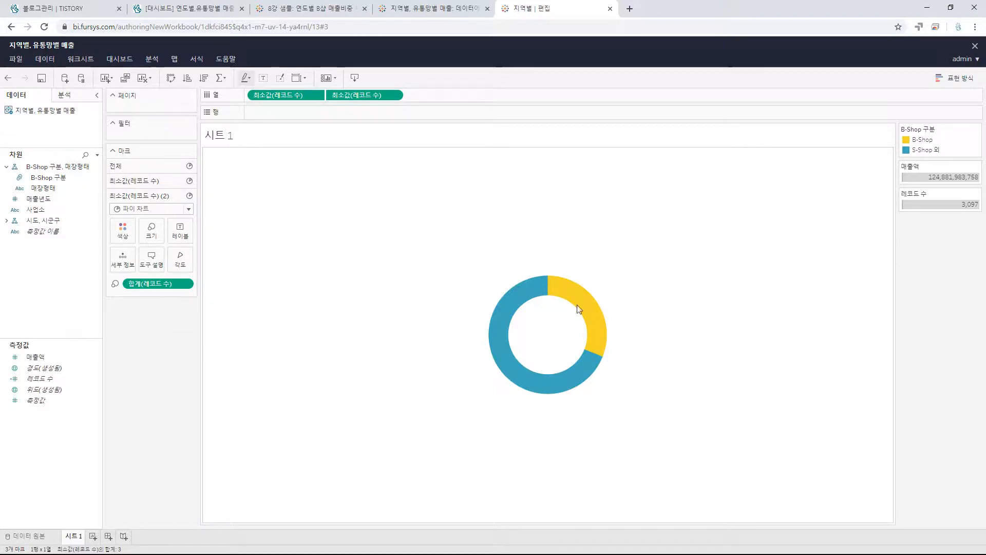
mouse_move(509, 359)
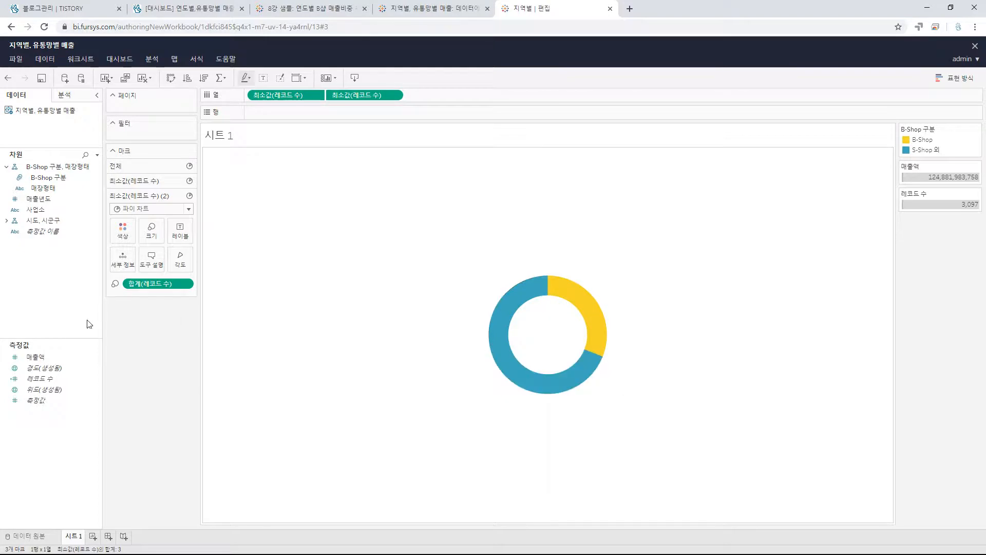
click(116, 334)
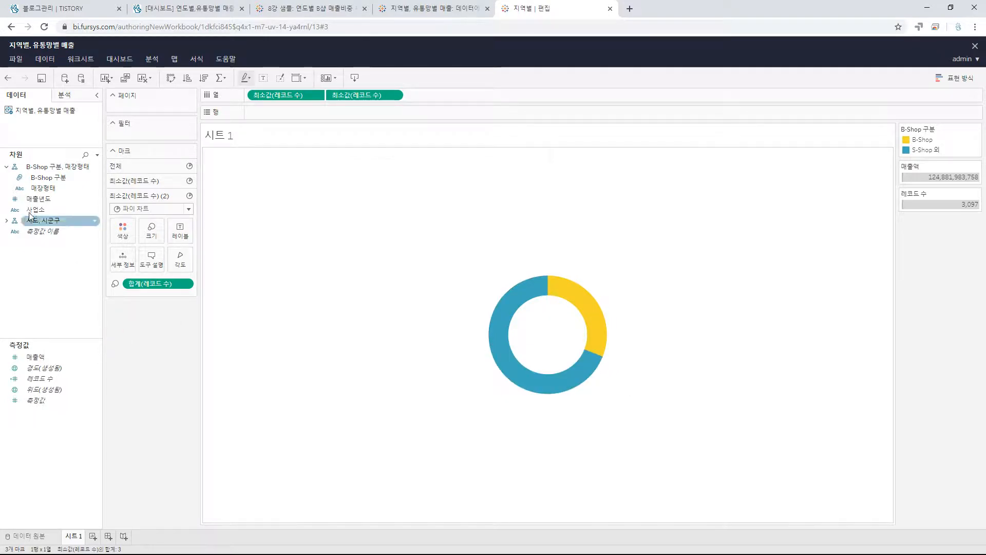
mouse_move(566, 321)
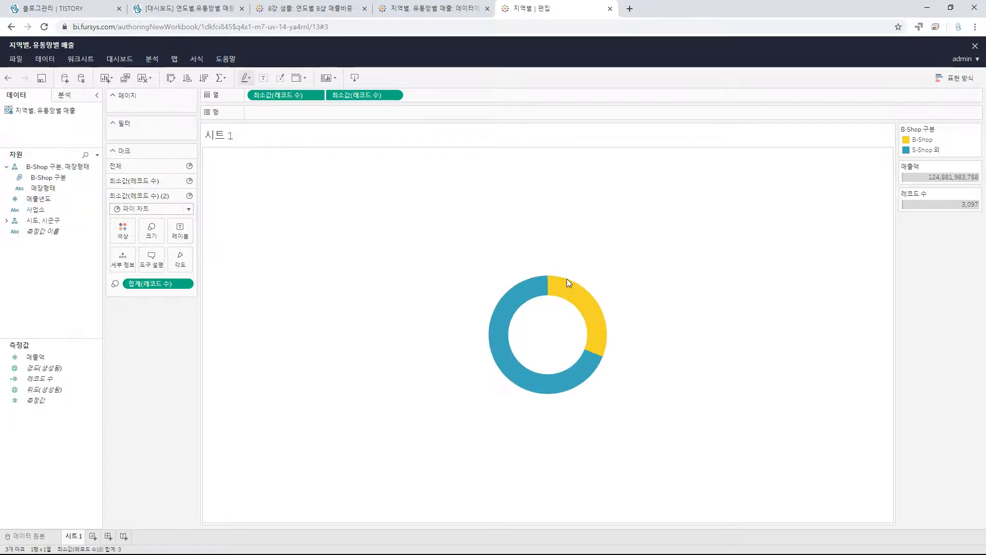
Add B-Shop 구분 as a label on the first 최소값(레코드 수) marks, the colored outer pie.
click(129, 181)
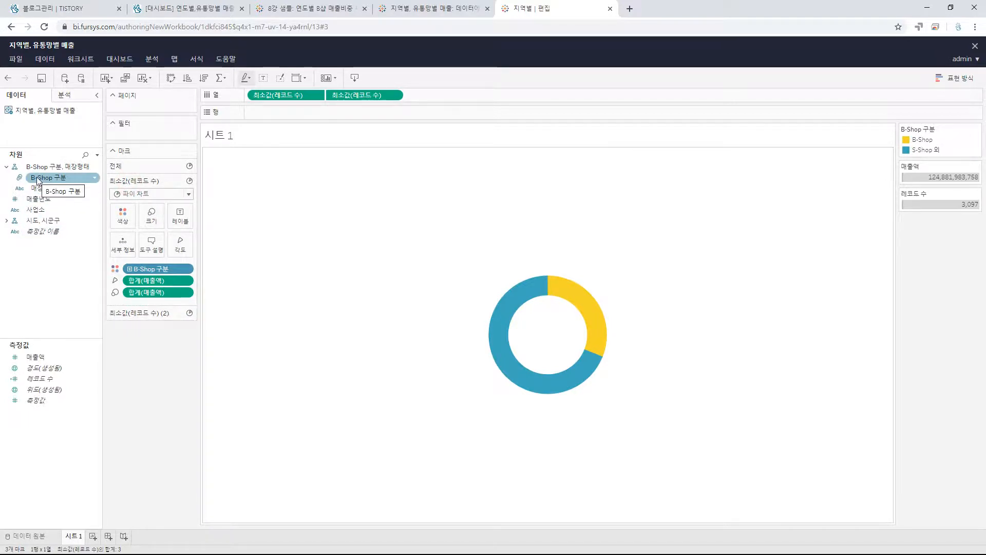
drag(37, 181, 179, 216)
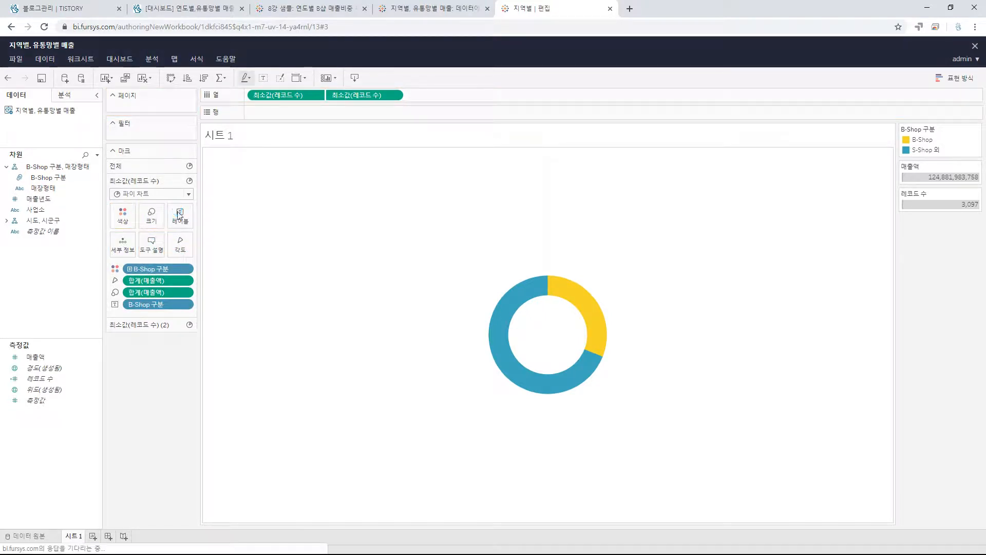
mouse_move(596, 354)
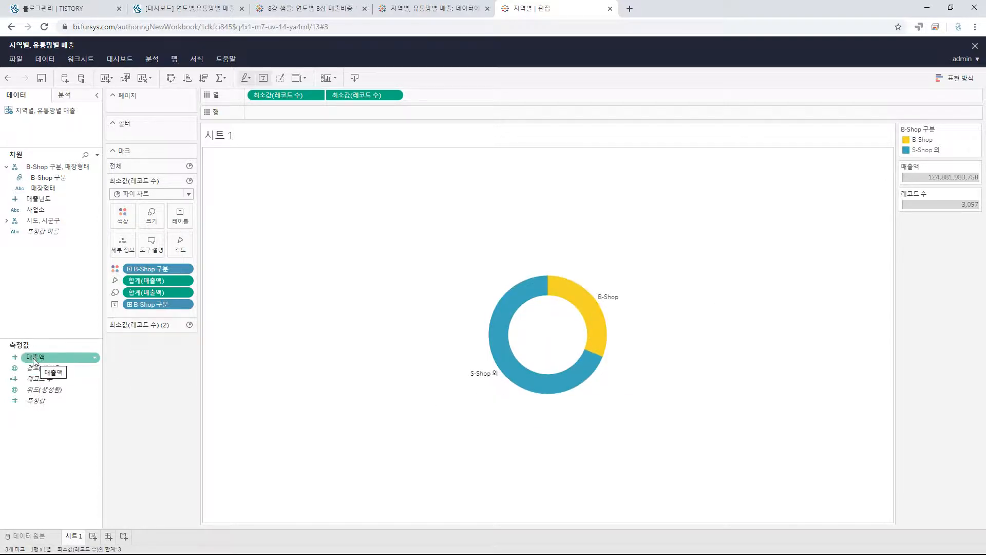
Add 매출액 to the outer pie's labels and apply the percent-of-total quick table calculation (구성 비율) to it.
drag(30, 359, 182, 218)
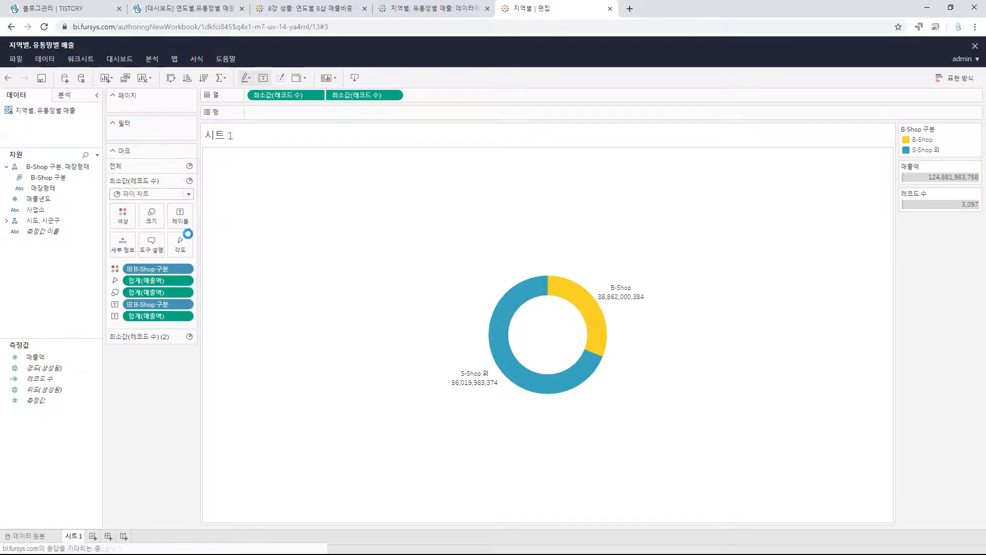
click(188, 317)
mouse_move(181, 510)
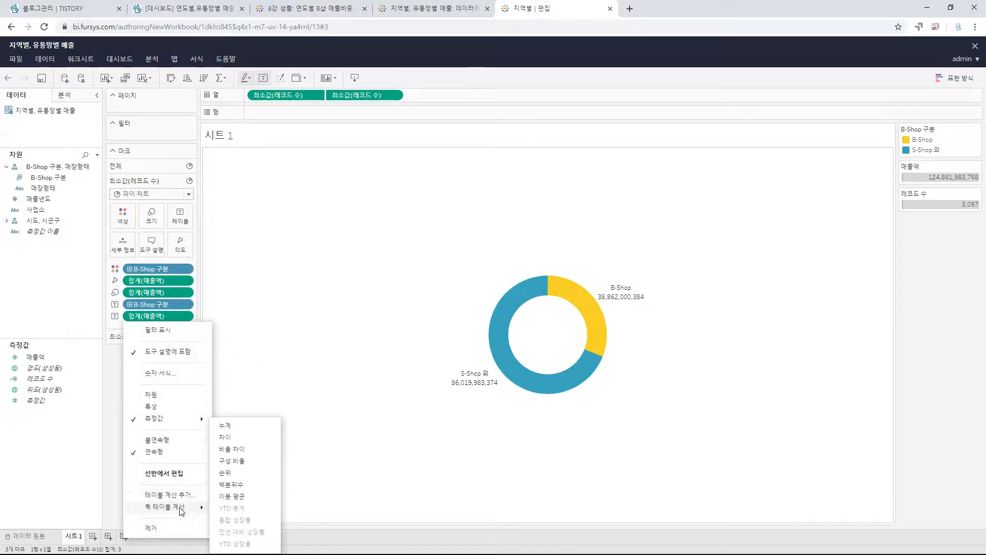
click(233, 461)
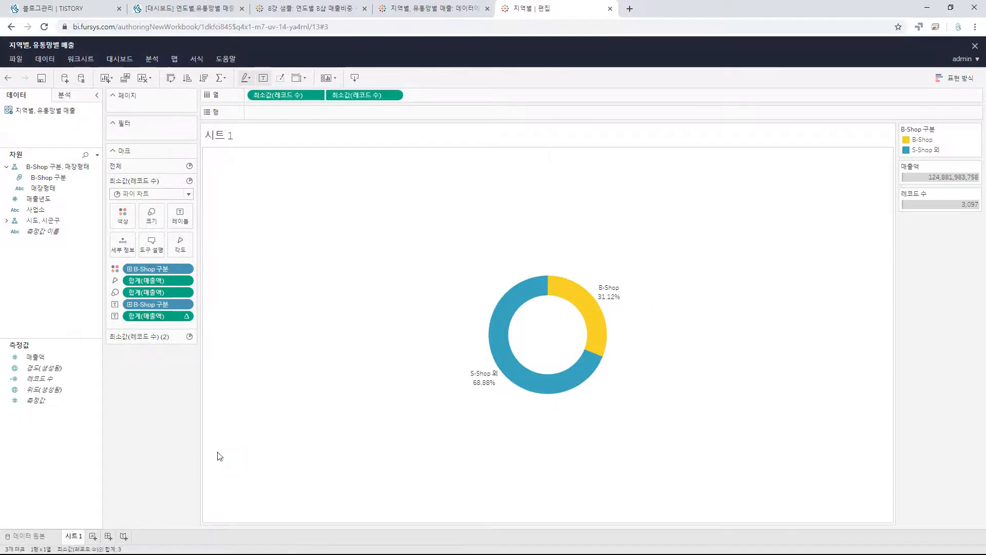
Format the percent-of-total 매출액 label as a percentage (백분율) with one decimal place.
click(188, 316)
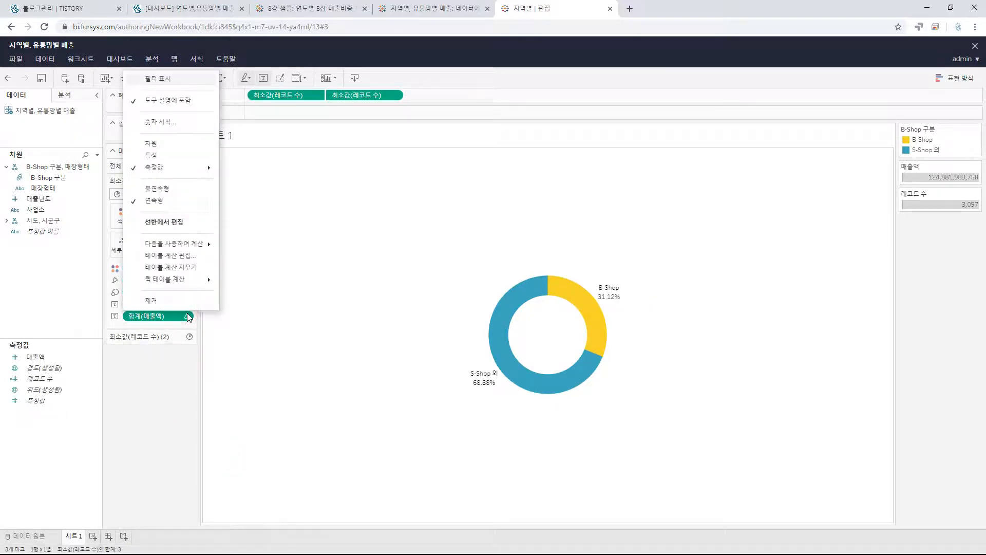
click(194, 124)
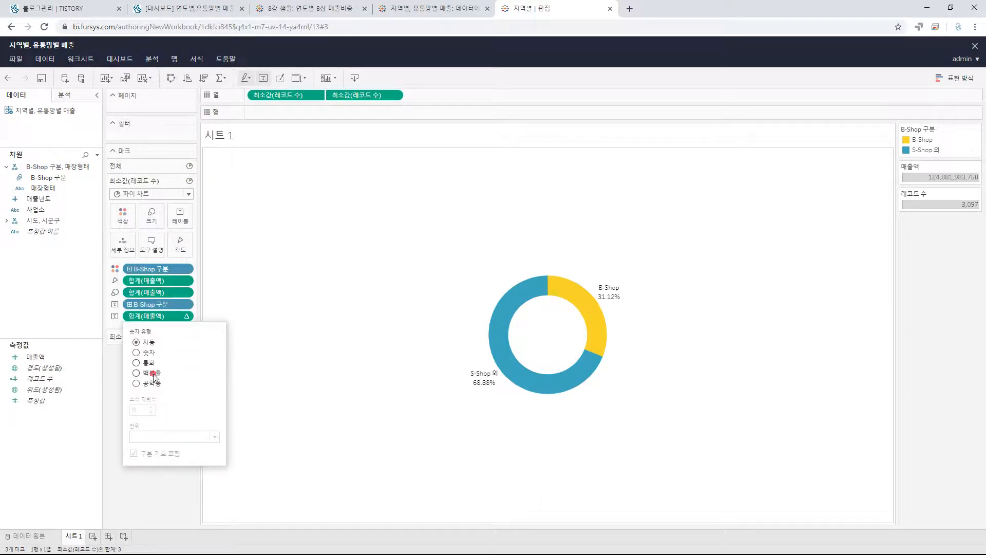
click(152, 374)
click(257, 351)
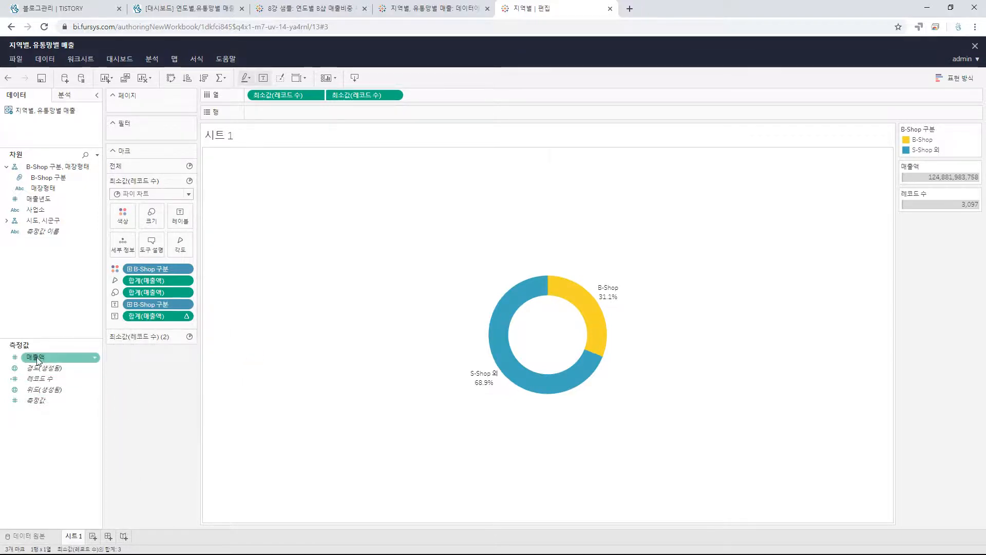
Add 매출액 once more to the outer pie's labels to show the sales amount under the percentage.
drag(37, 361, 179, 219)
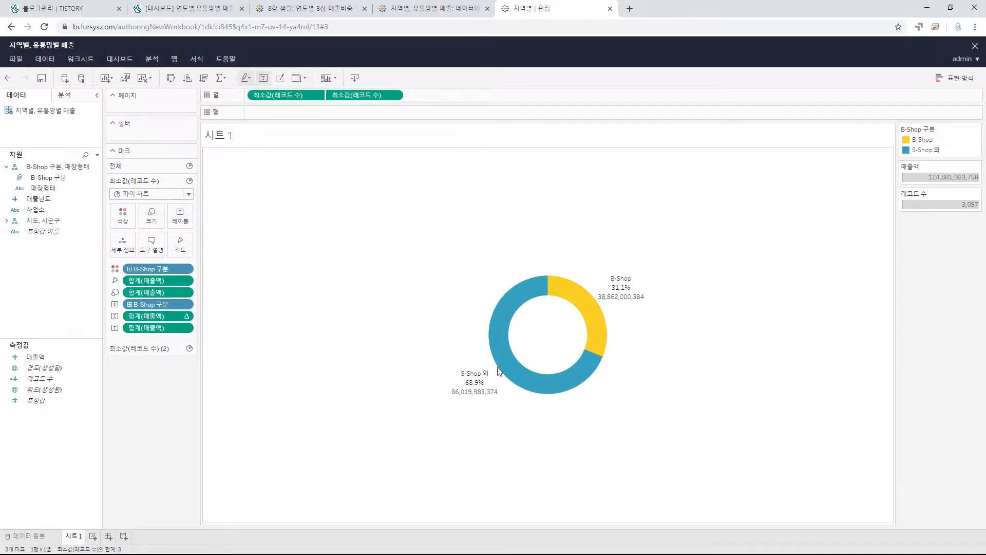
mouse_move(476, 385)
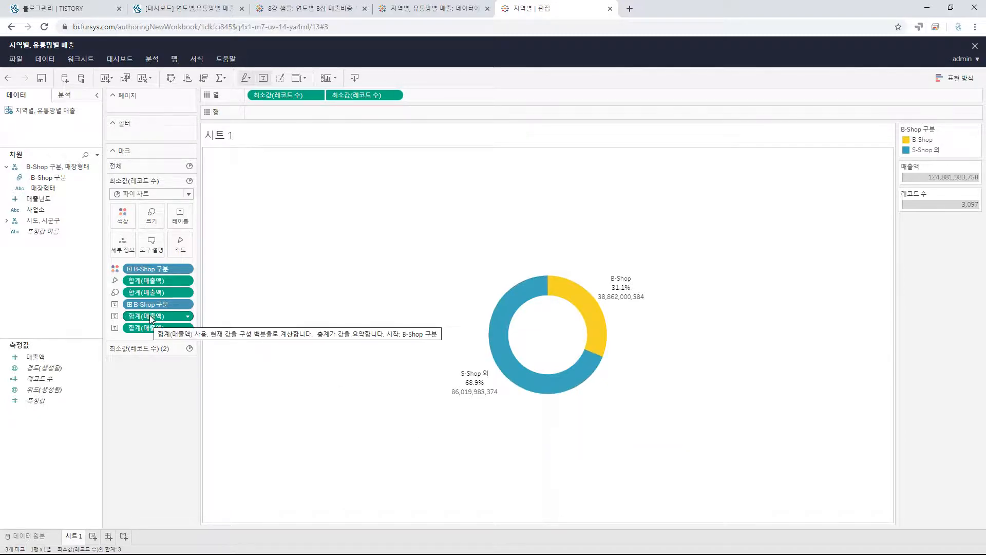
Move the percentage label below the sales amount and format the 매출액 label as a number in 백만(M) with 0 decimals.
drag(152, 318, 154, 335)
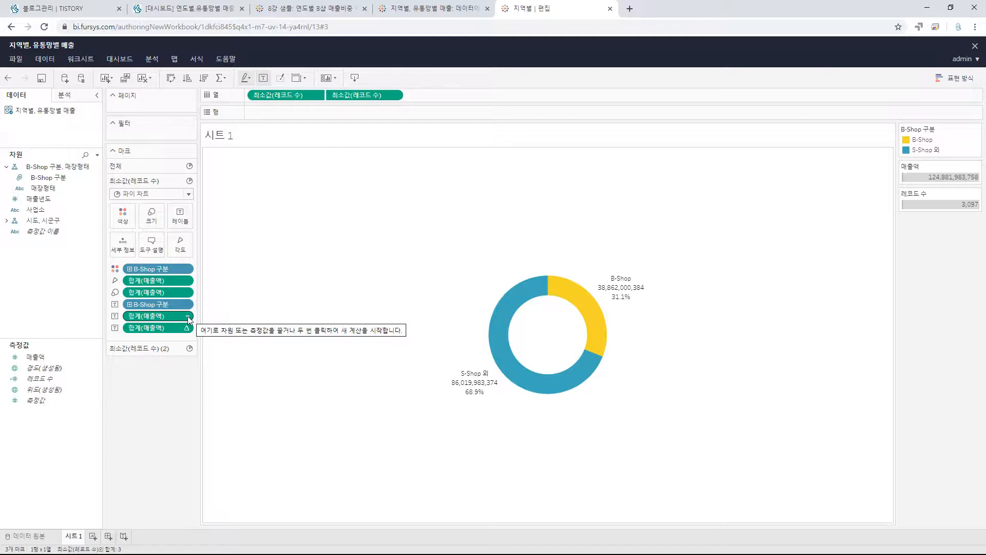
click(188, 318)
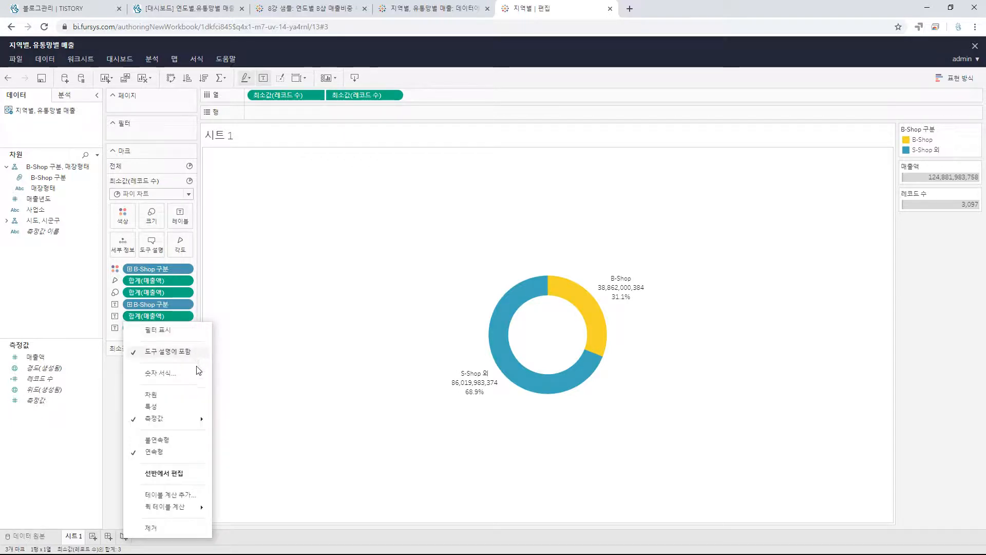
click(193, 376)
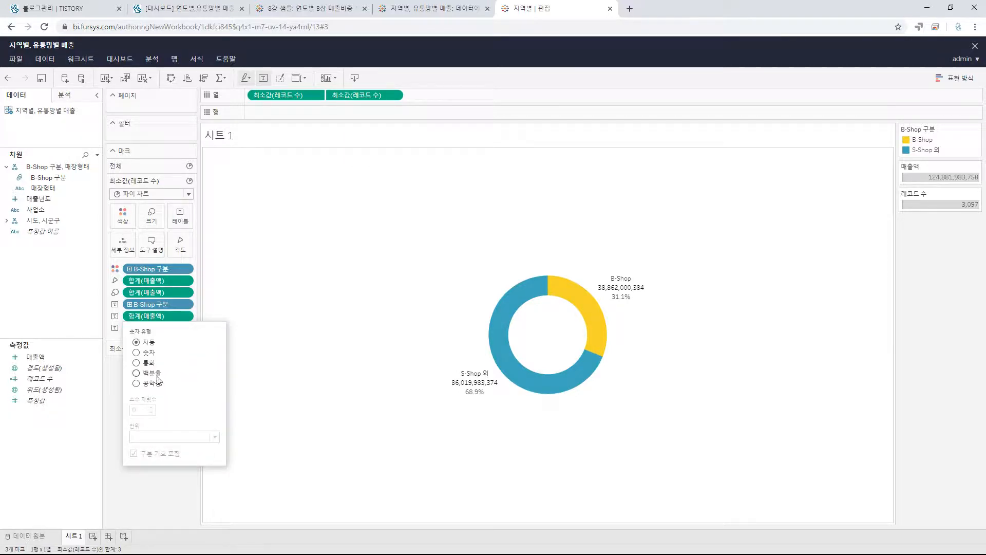
click(142, 354)
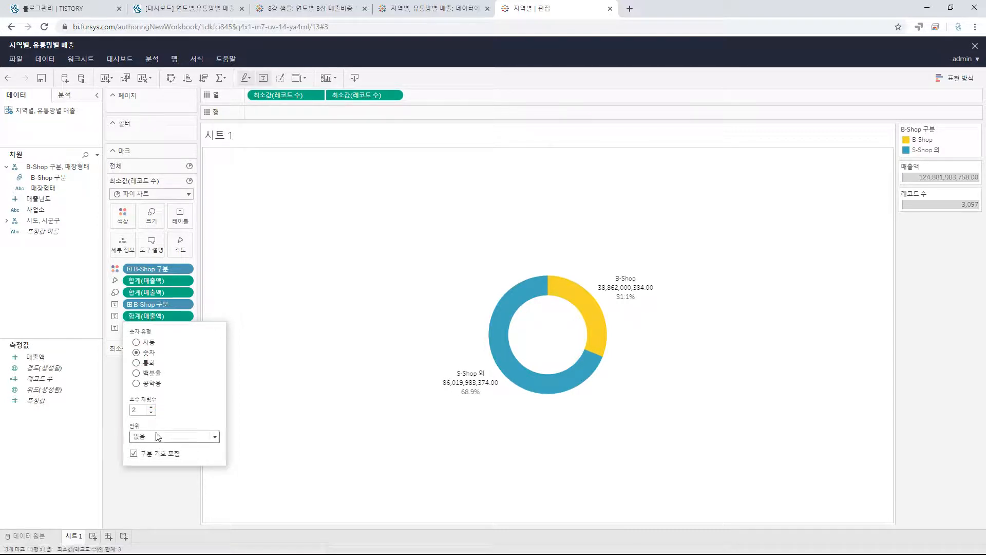
click(157, 440)
click(162, 470)
click(151, 412)
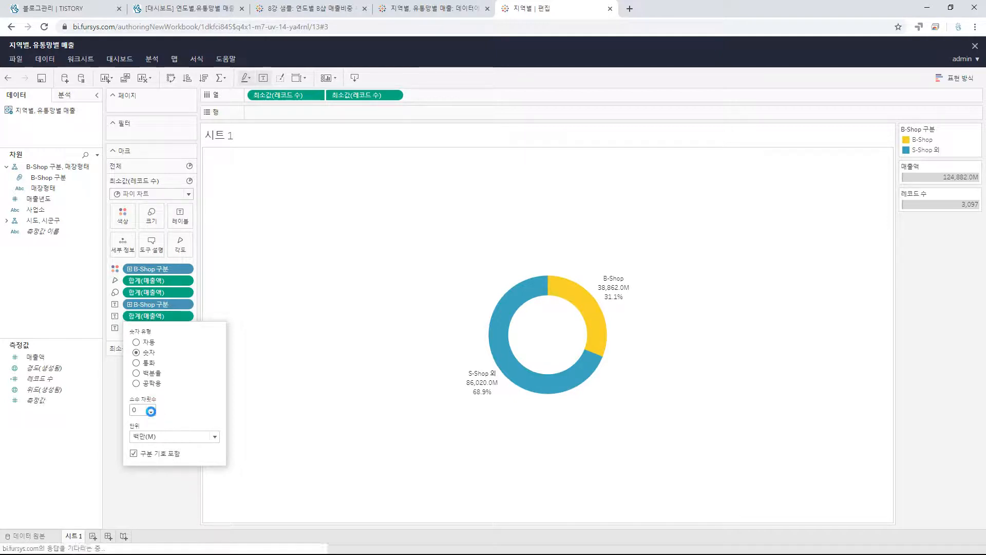
click(329, 322)
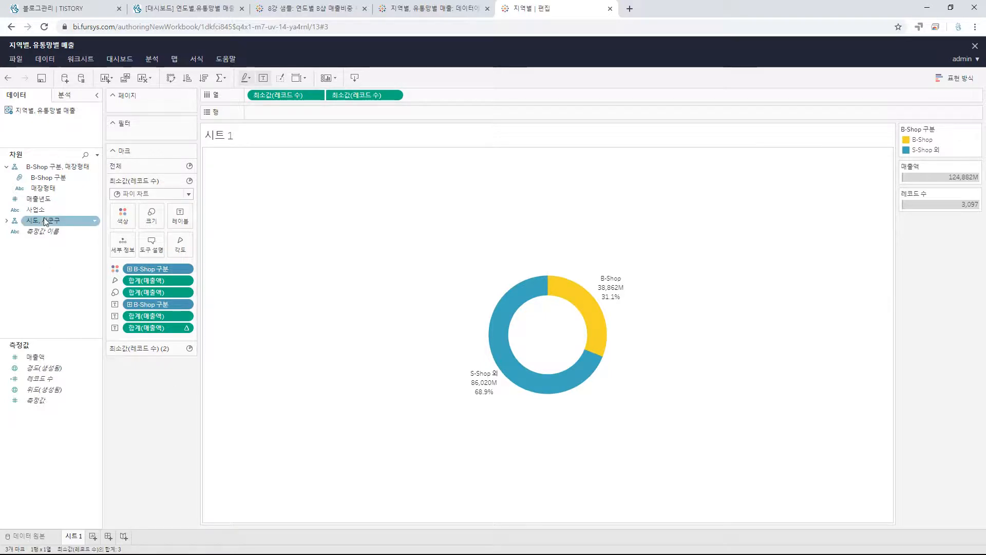
Filter the sheet by 매출년도, using a single-value list (단일 값(목록)) filter set to 2010.
drag(41, 199, 158, 128)
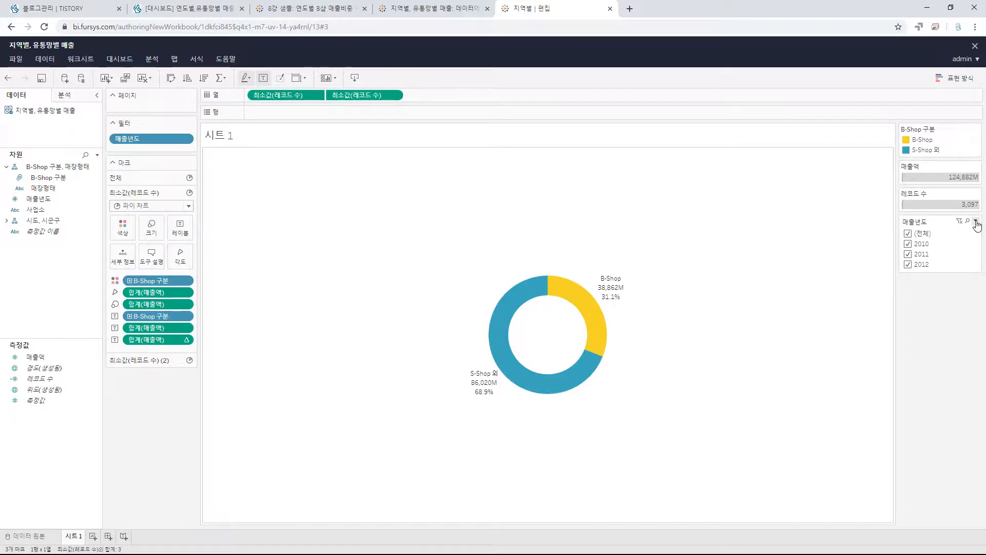
click(975, 223)
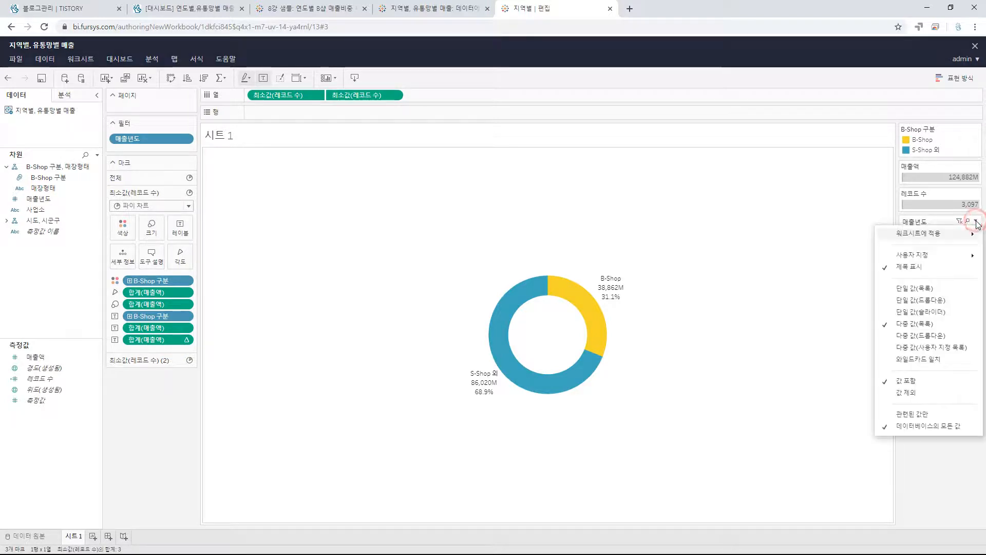
click(917, 290)
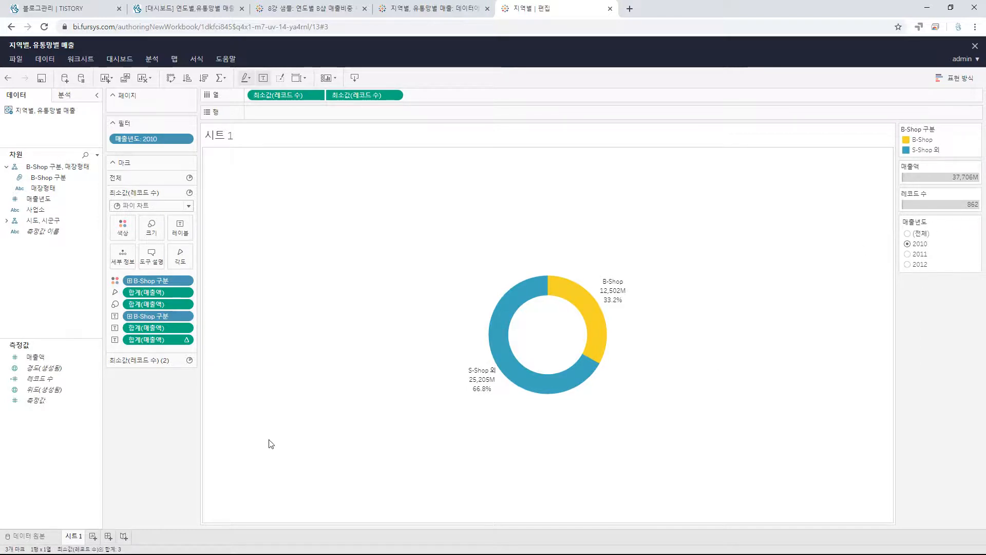
Rename the worksheet 시트 1 as 2010.
click(75, 537)
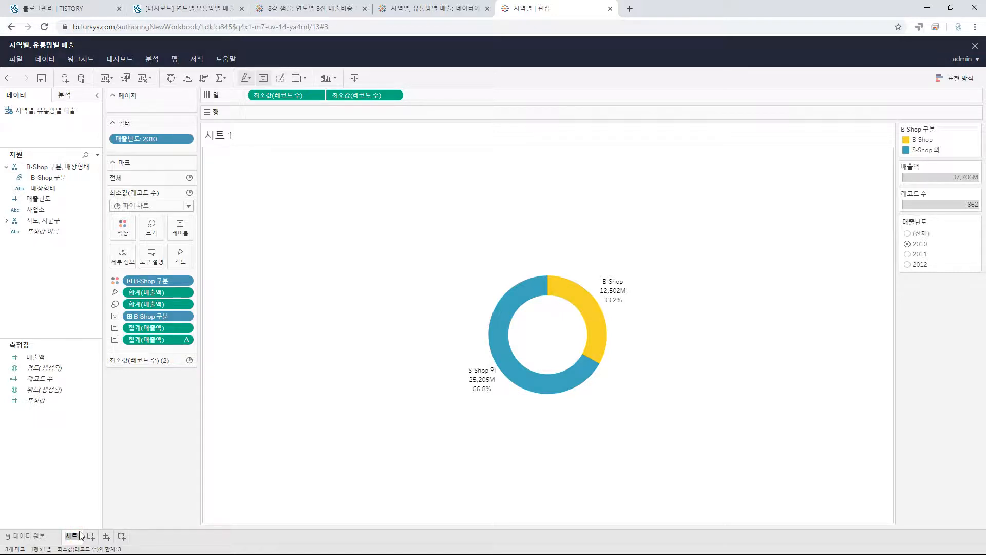
text(2010)
key(Return)
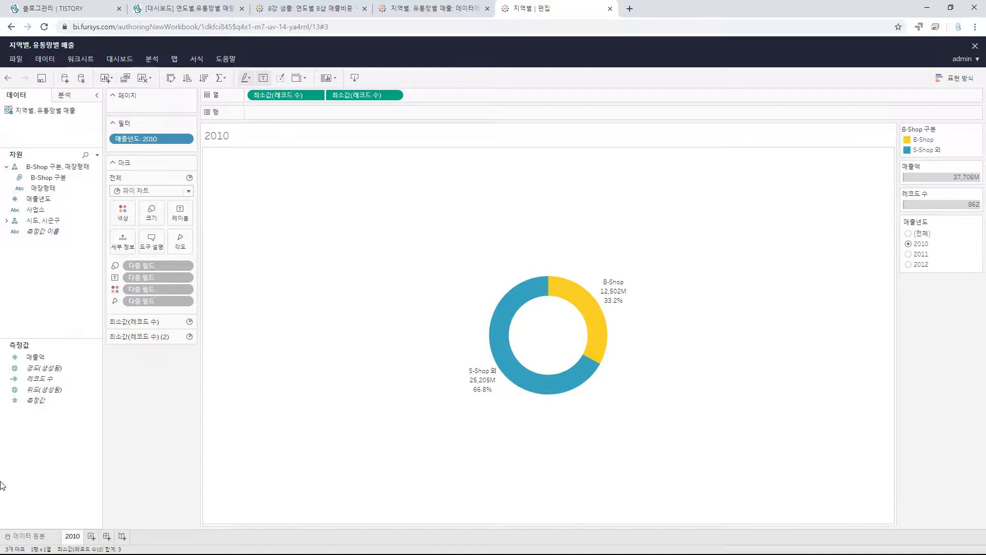
Duplicate the 2010 sheet, rename the copy 2011, and set its 매출년도 filter to 2011.
right_click(71, 540)
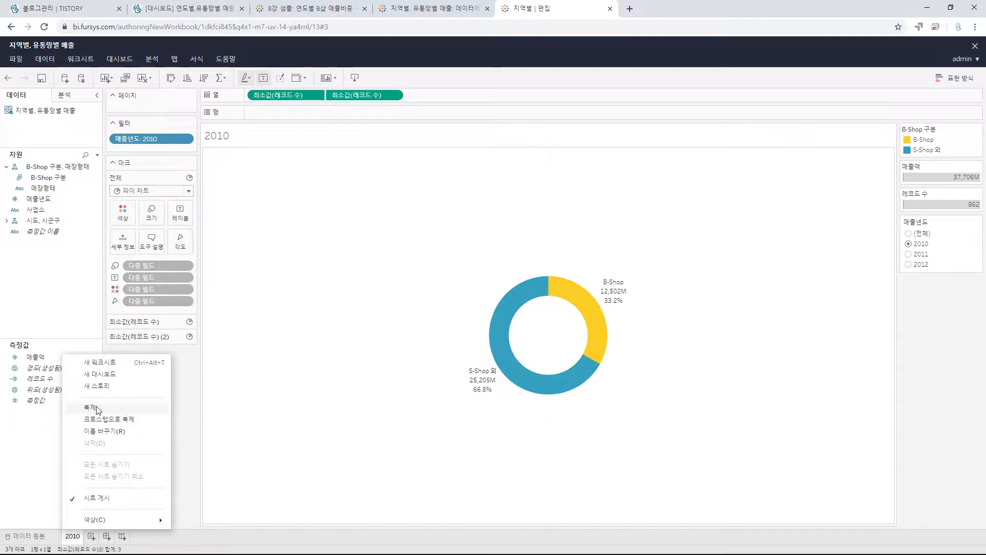
click(96, 405)
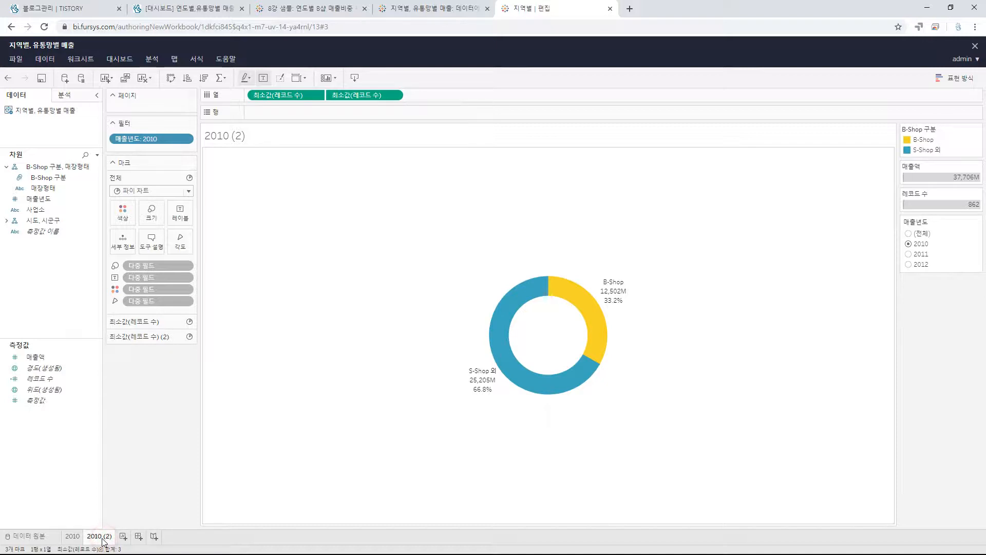
double_click(99, 536)
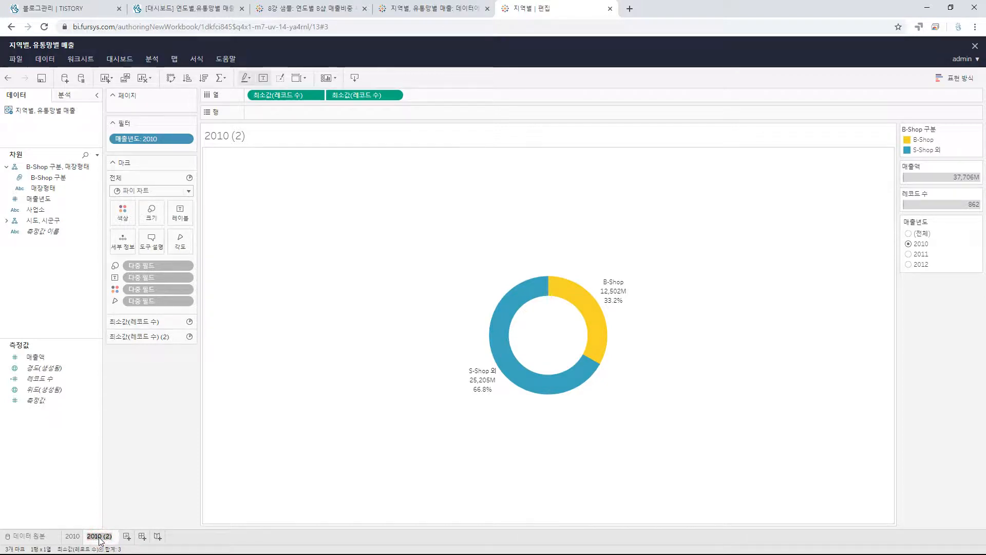
text(201)
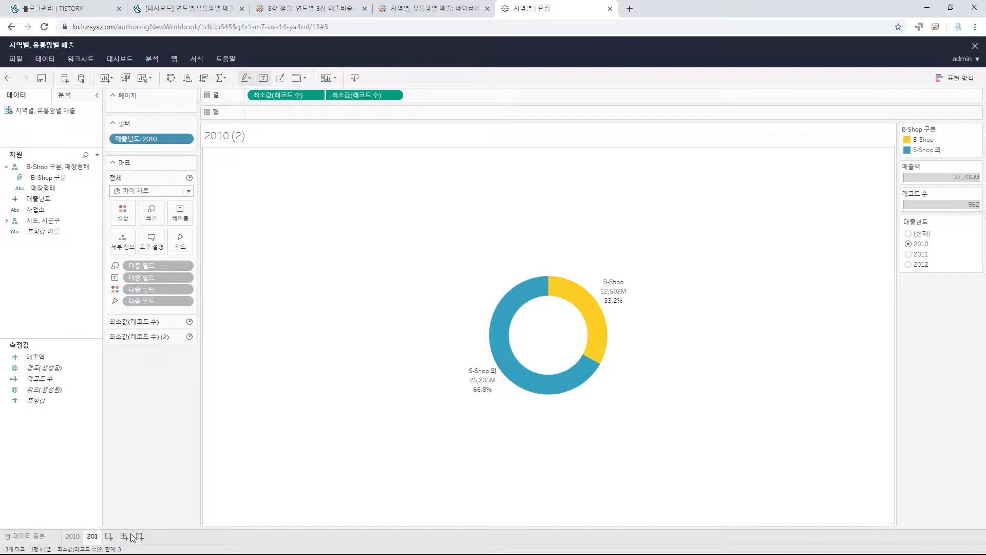
text(1)
key(Return)
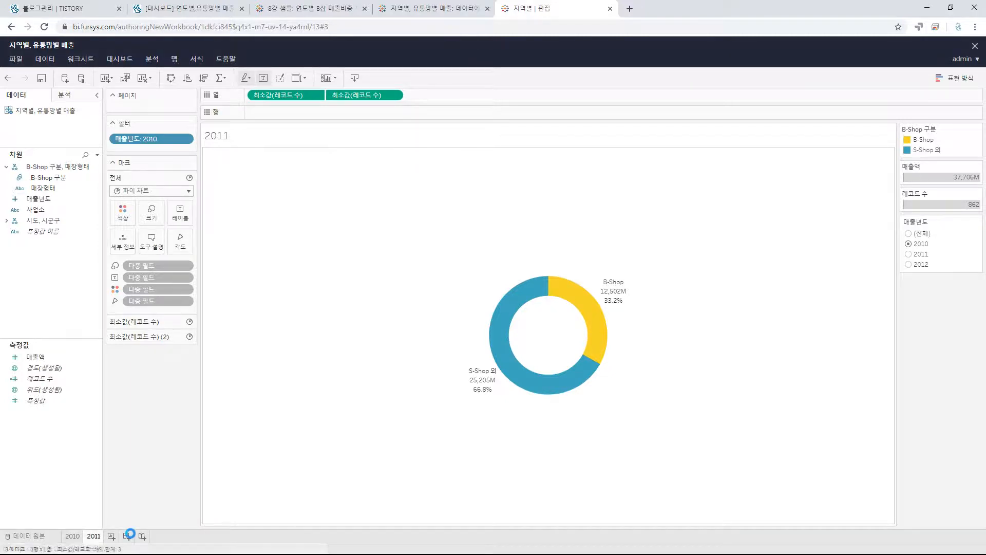
click(909, 254)
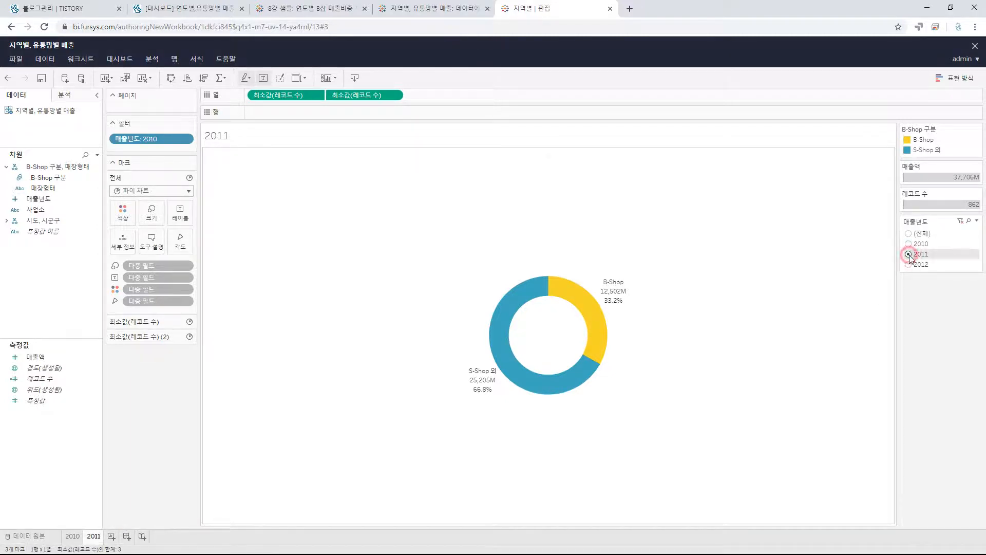
Duplicate the 2011 sheet, rename the copy 2012, and set its 매출년도 filter to 2012.
right_click(98, 540)
click(136, 407)
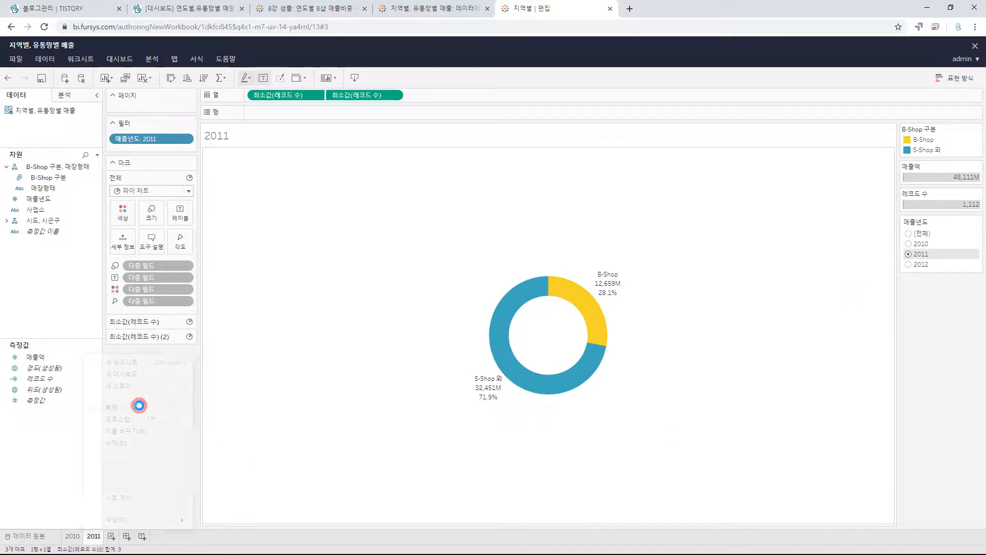
double_click(119, 536)
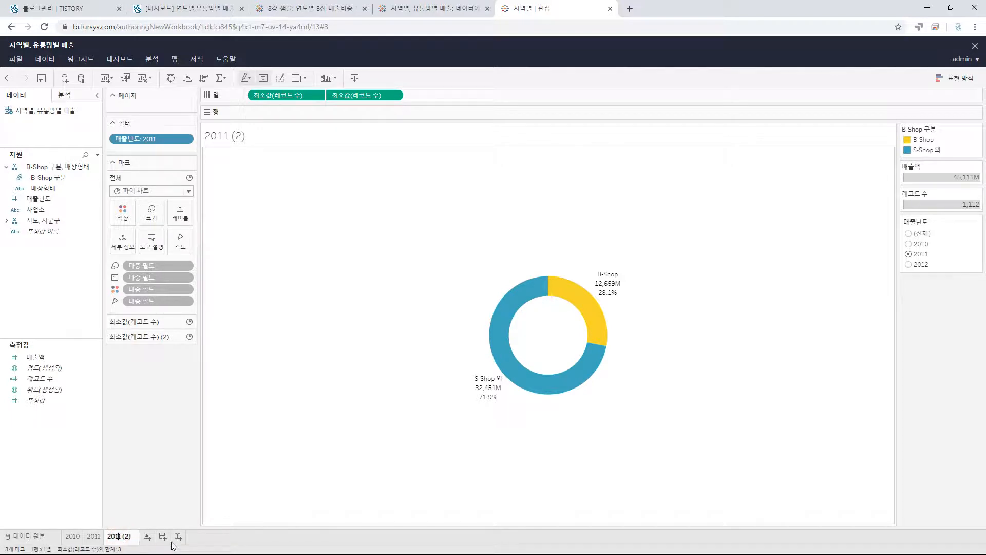
key(Delete)
key(Delete)
key(Delete)
key(Delete)
text(2)
key(Return)
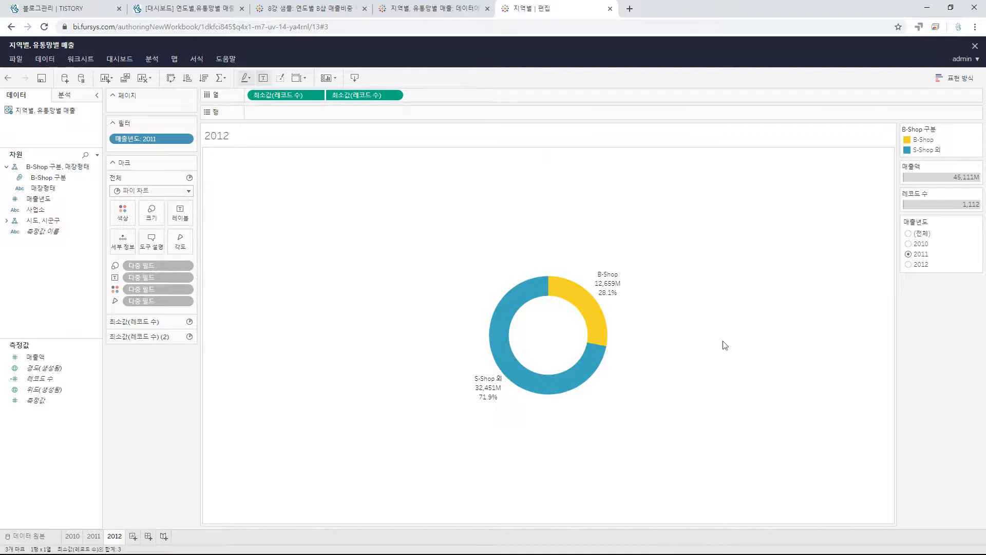
click(908, 265)
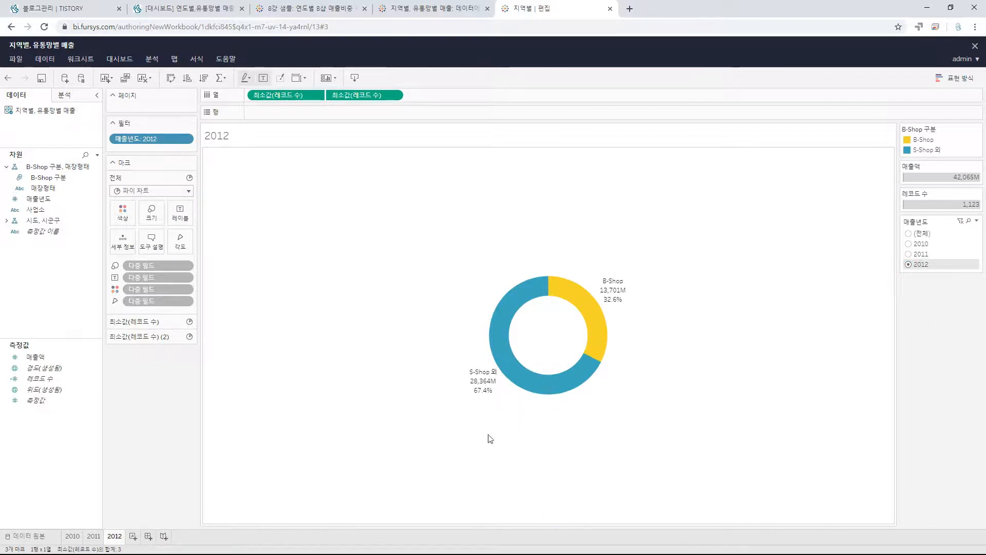
Review the donut charts on the 2010, 2011 and 2012 sheets in turn.
click(69, 537)
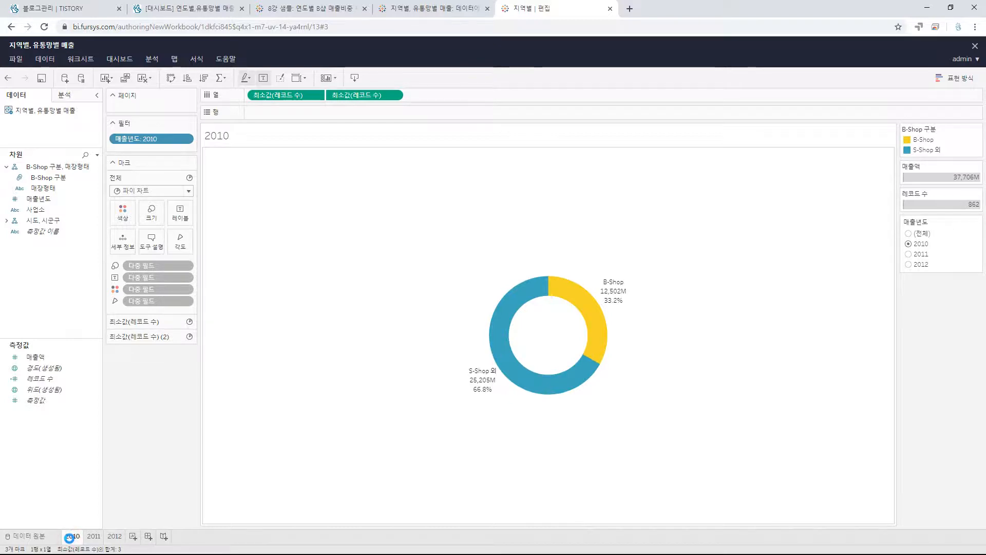
click(93, 537)
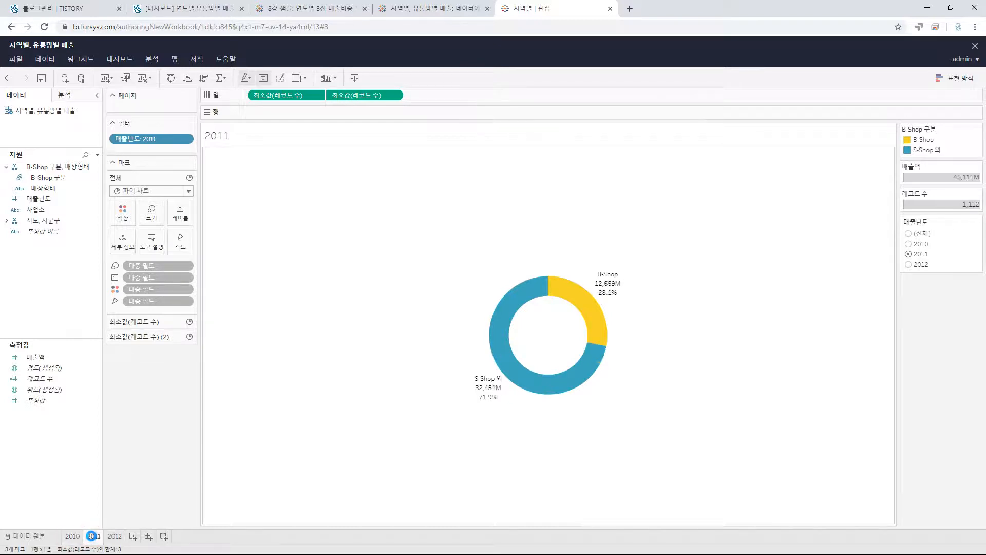
click(115, 536)
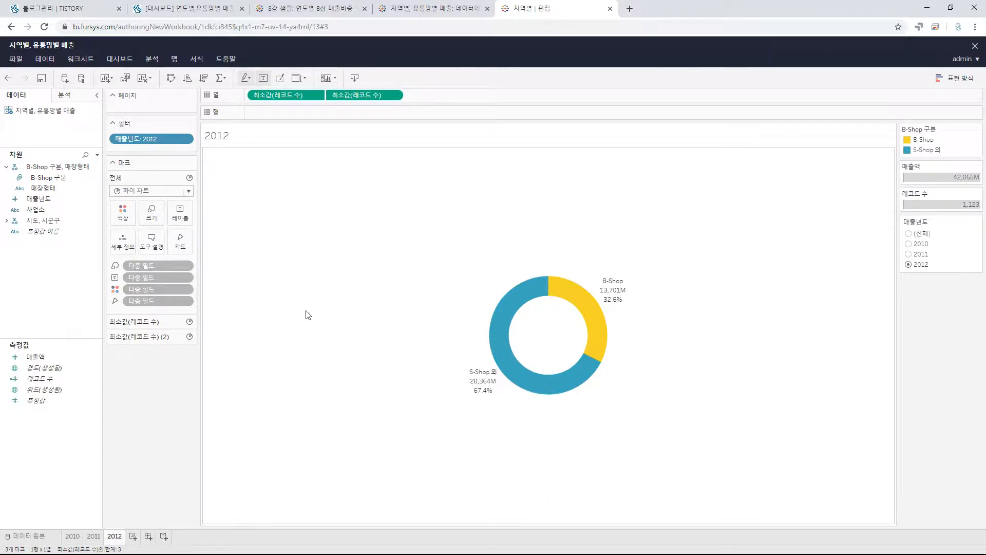
Create a horizontal bar chart (가로 막대) of 매출액 by 사업소 on a new worksheet.
click(132, 536)
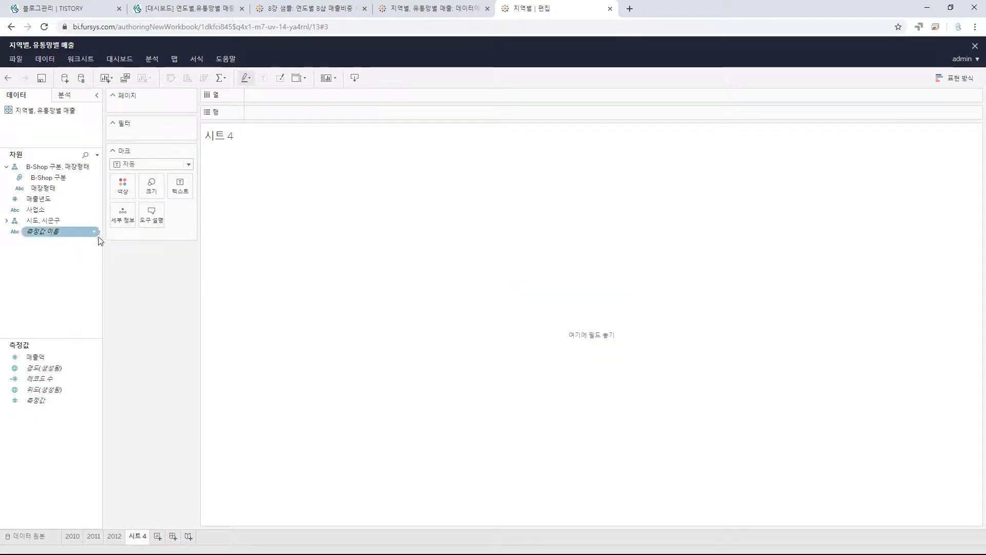
click(71, 209)
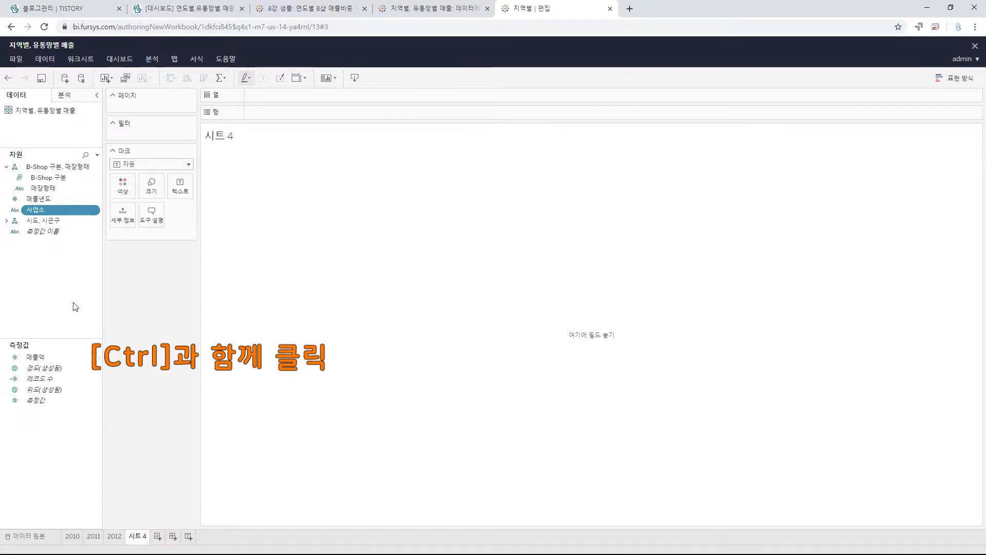
ctrl+click(58, 356)
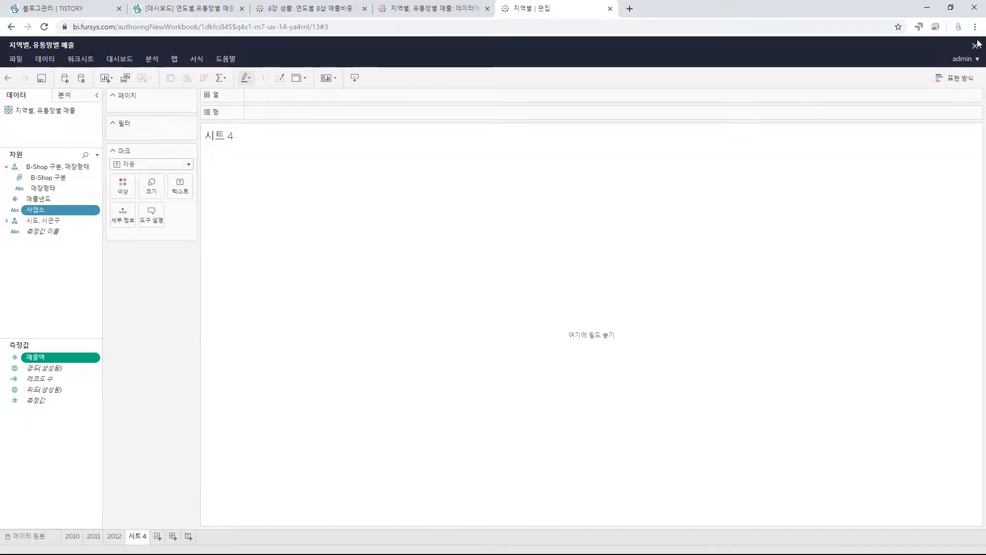
click(966, 81)
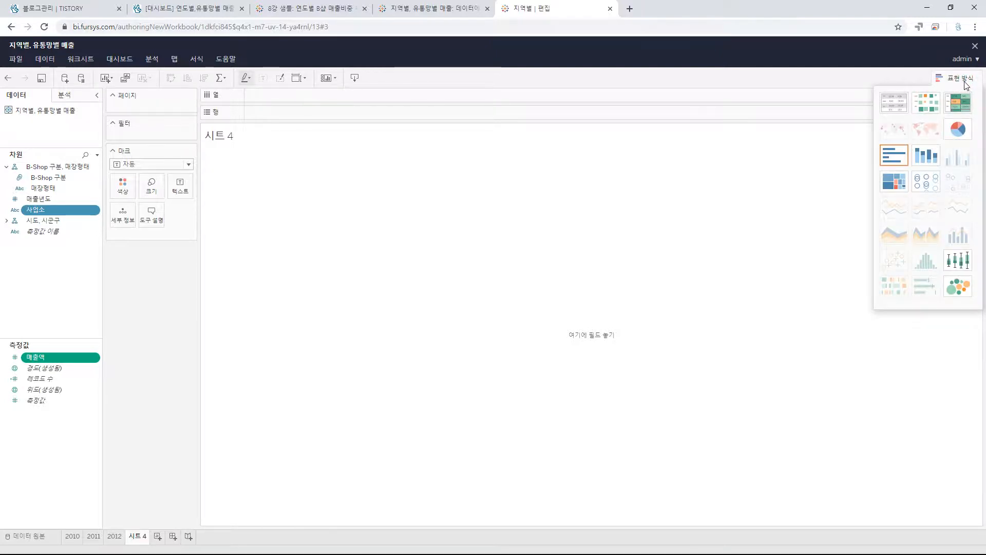
click(892, 161)
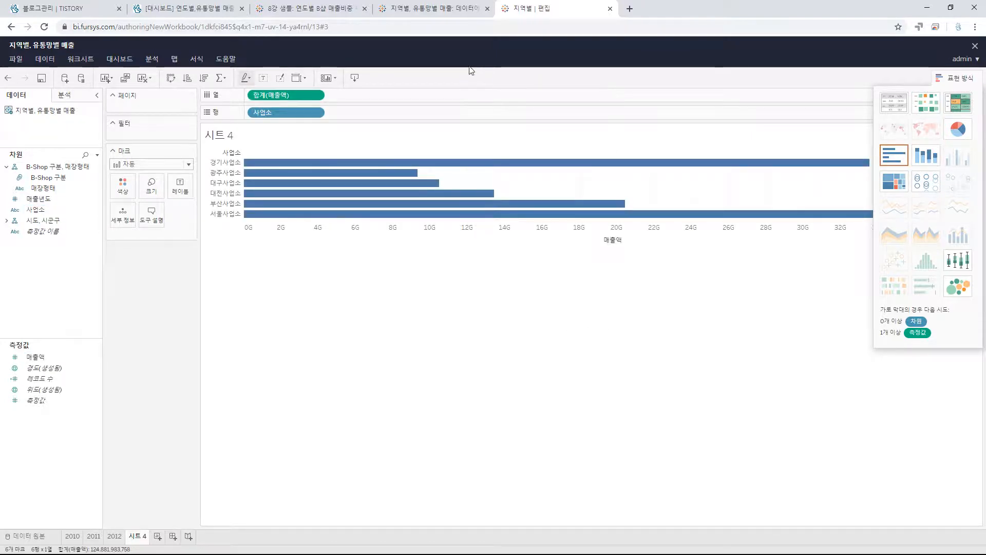
Fit the bar chart to the entire view (전체 보기) and close the chart type chooser.
click(298, 80)
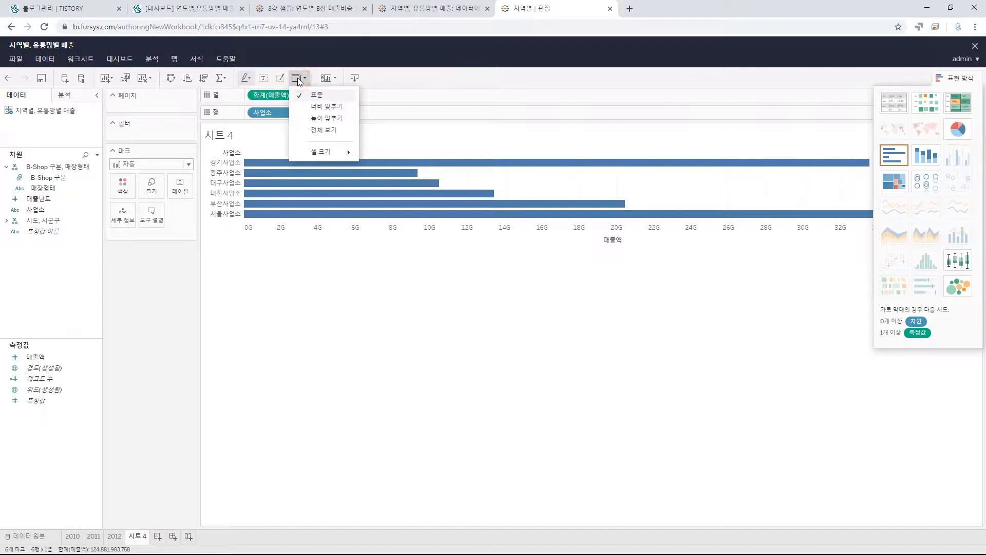
click(329, 132)
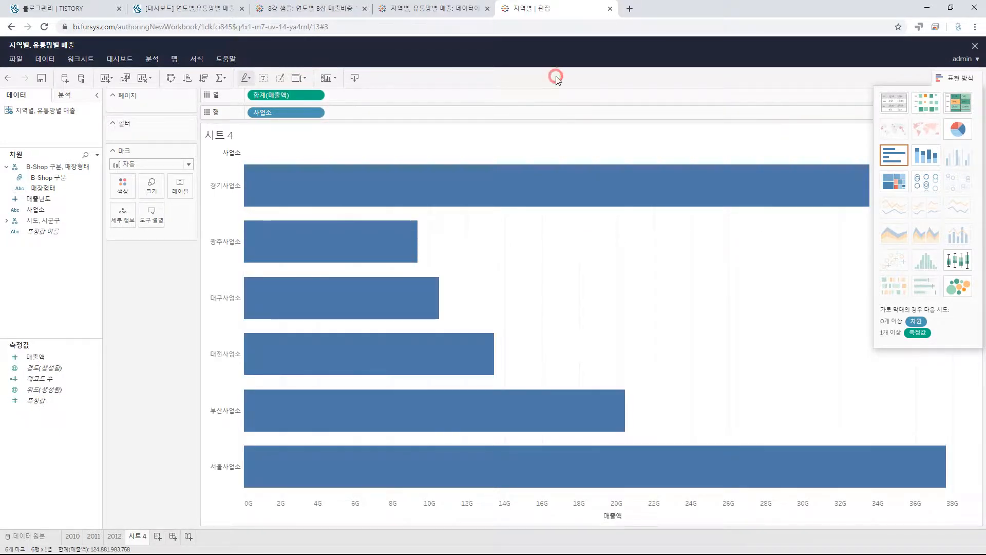
click(973, 80)
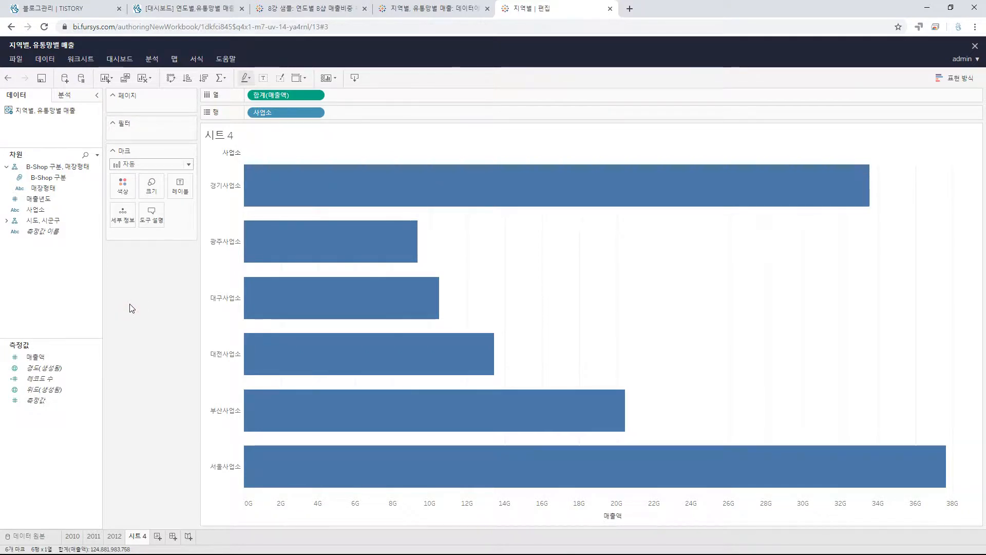
Color the 사업소 sales bars by B-Shop 구분 to split each into B-Shop and S-Shop 외.
click(63, 180)
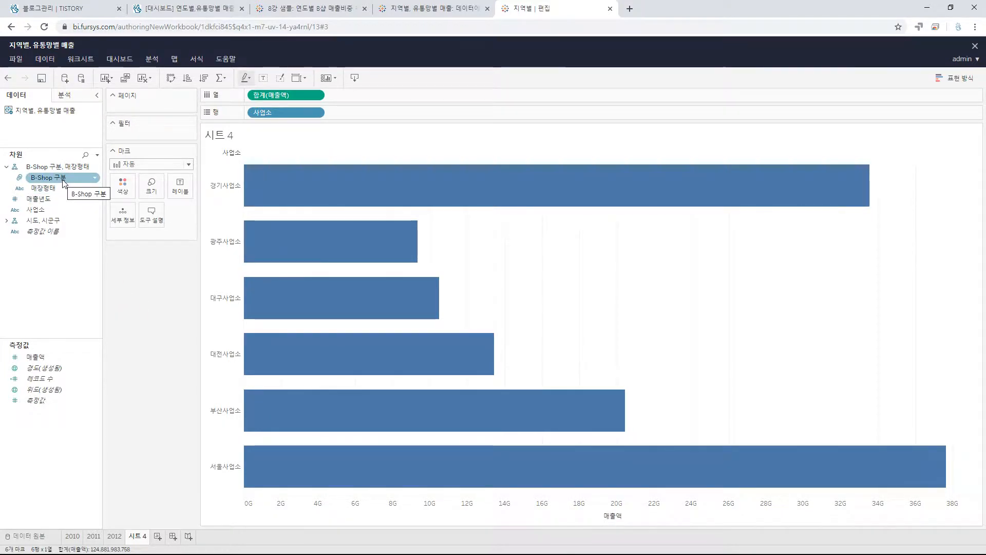
drag(47, 180, 124, 189)
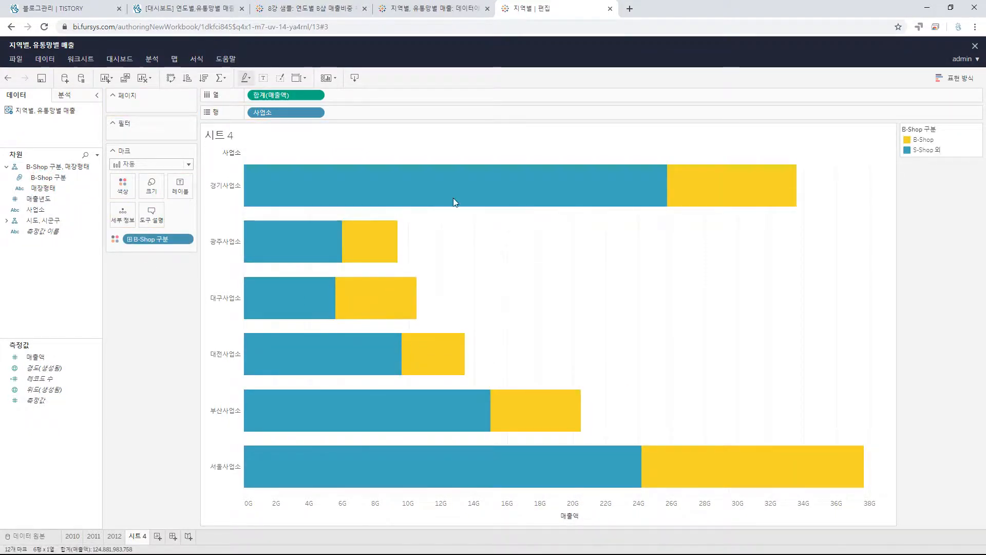
mouse_move(590, 181)
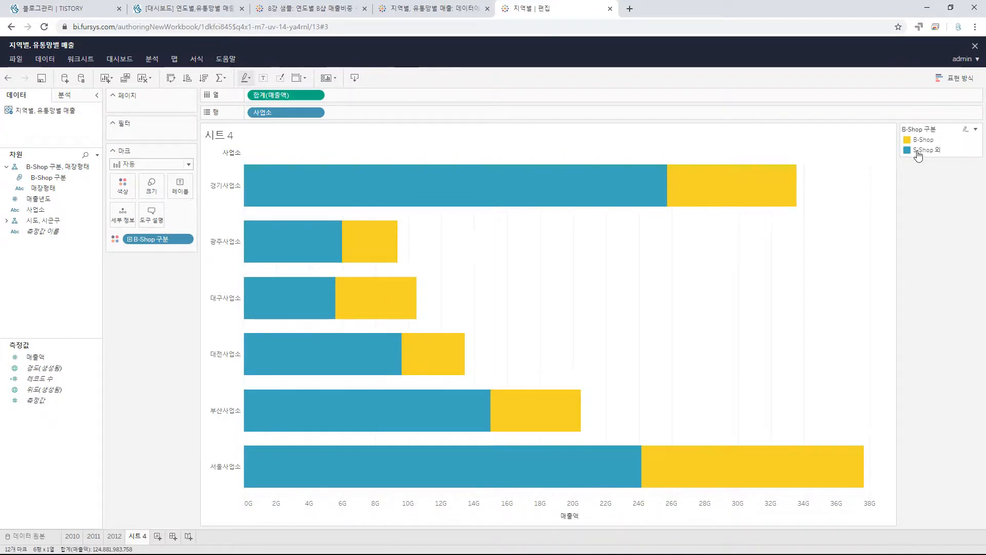
Label the 사업소 bars with 매출액 and apply the 구성 비율 (percent of total) quick table calculation to the label.
mouse_move(749, 179)
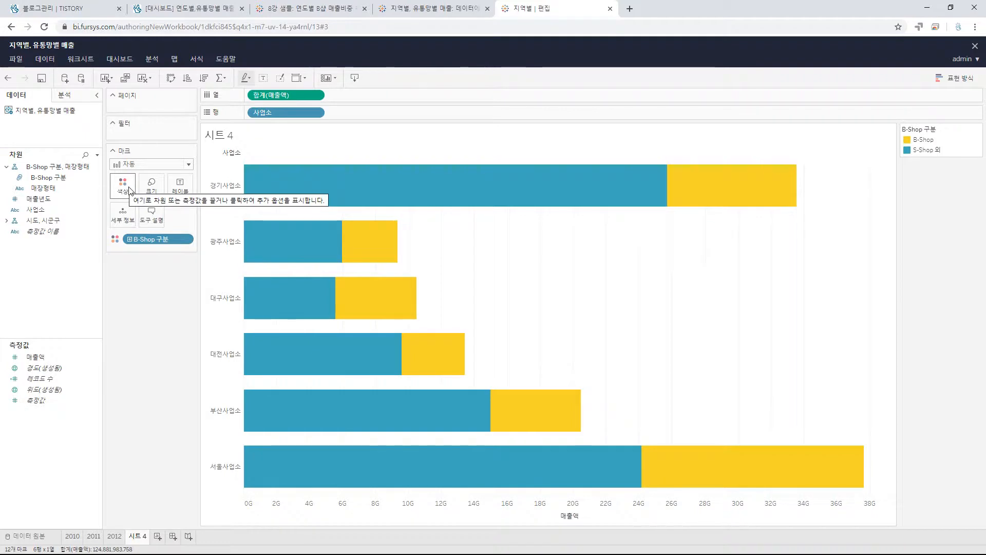
mouse_move(699, 189)
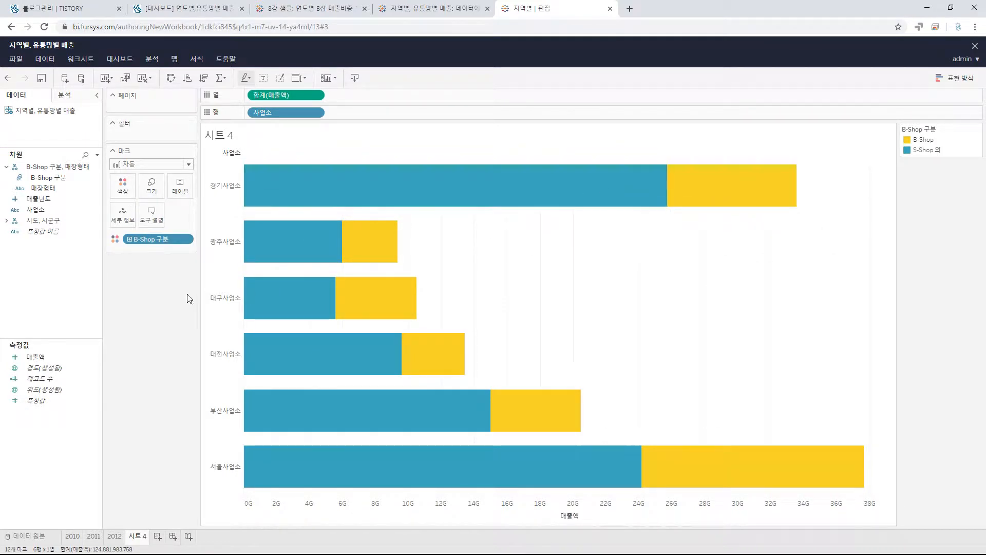
mouse_move(349, 305)
drag(30, 362, 188, 199)
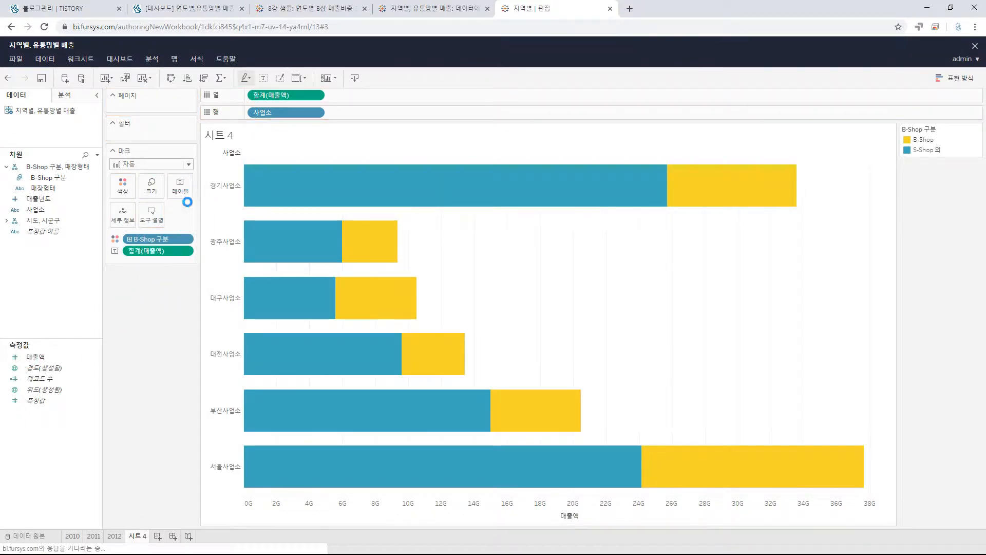
click(188, 252)
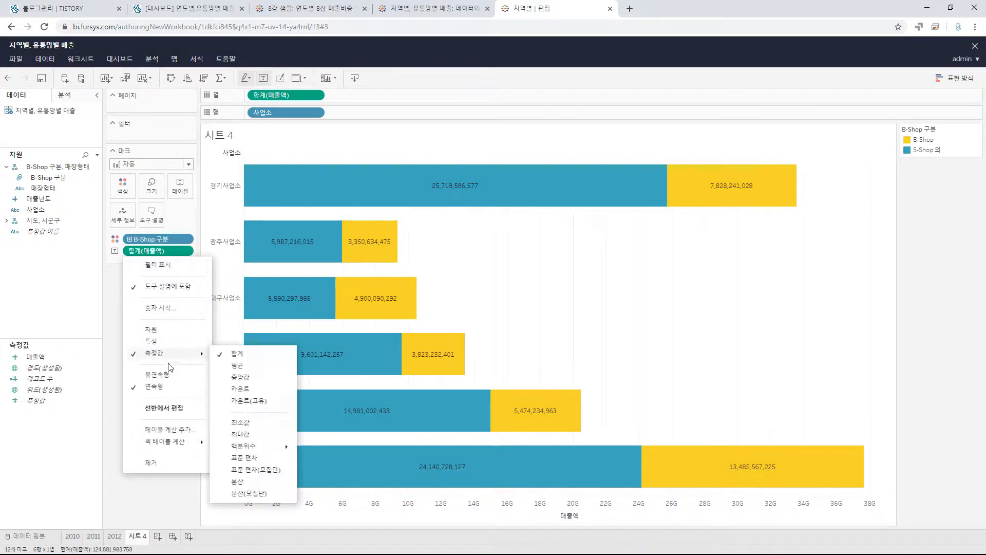
mouse_move(190, 446)
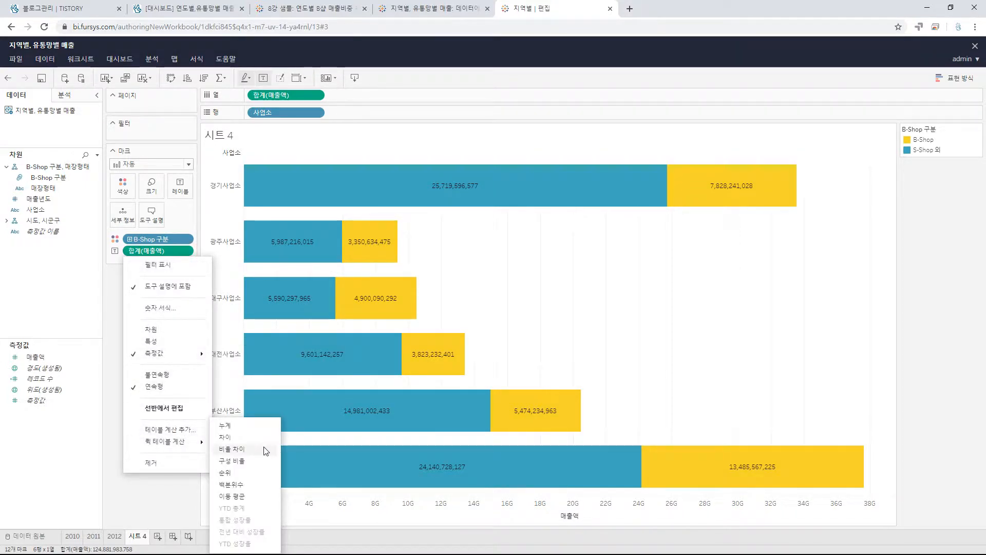
click(256, 461)
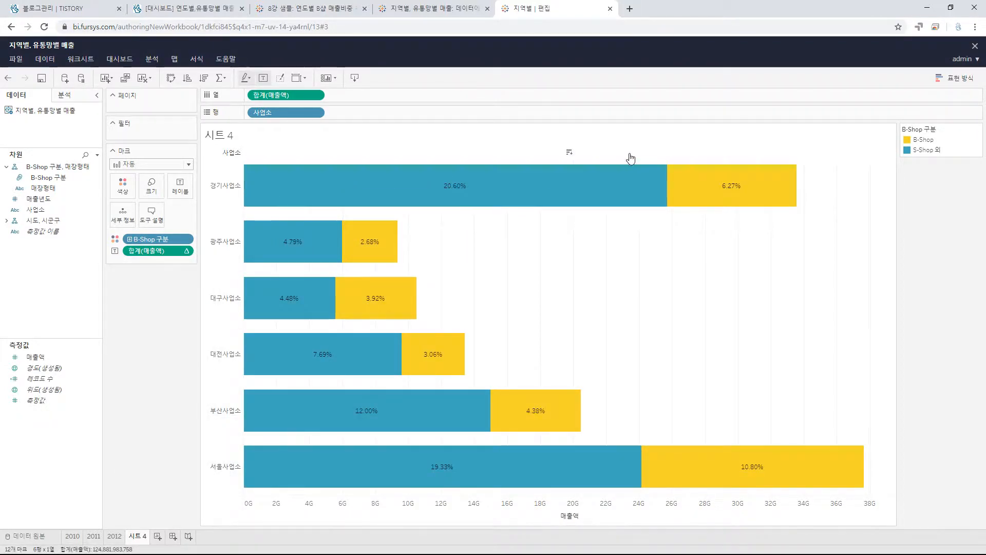
Set the 매출액 label's percent-of-total calculation to compute using 셀 (cell).
mouse_move(549, 204)
mouse_move(785, 184)
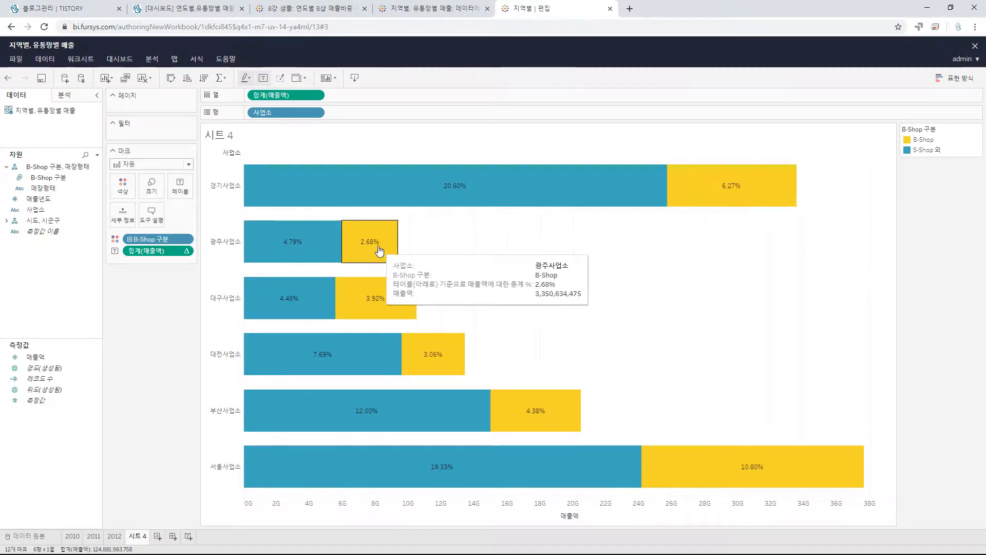
mouse_move(336, 338)
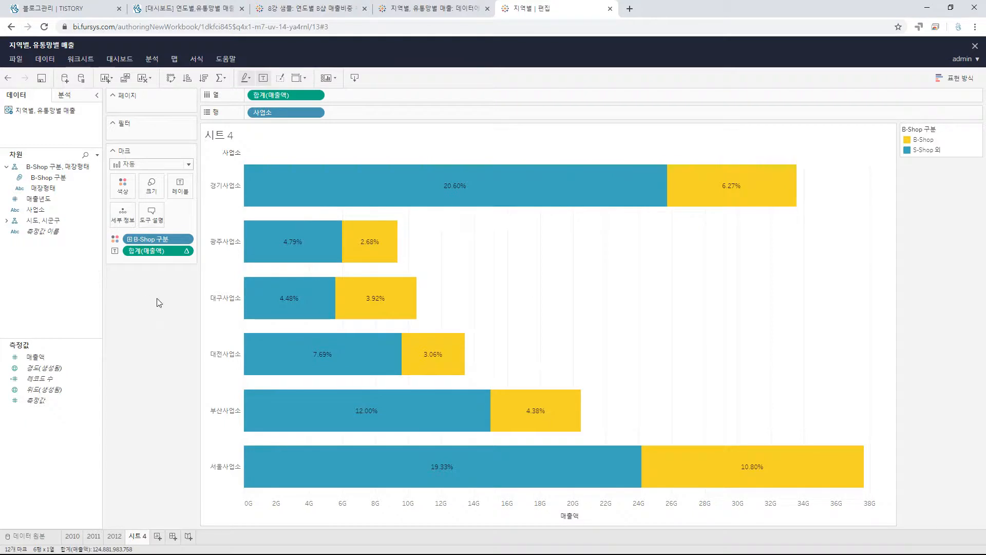
click(186, 251)
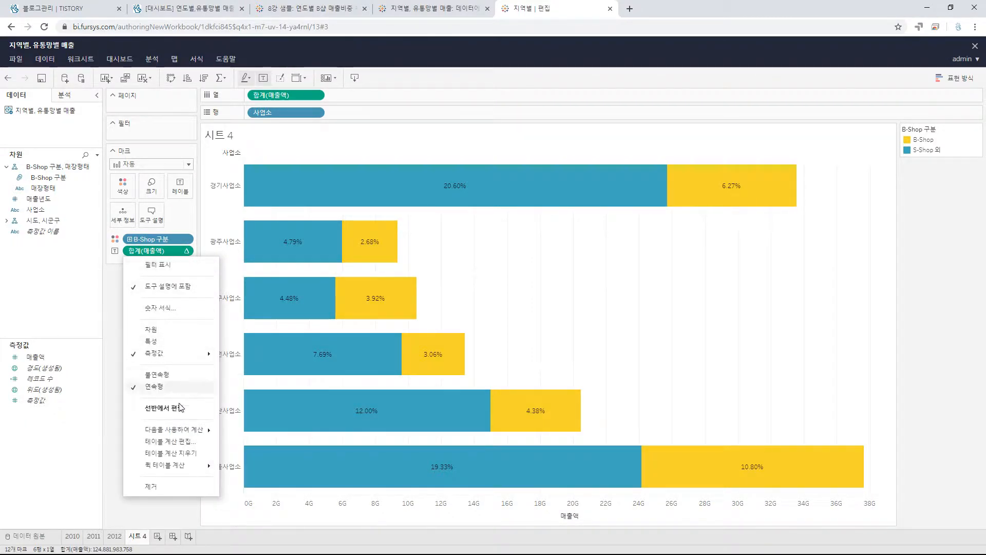
mouse_move(181, 430)
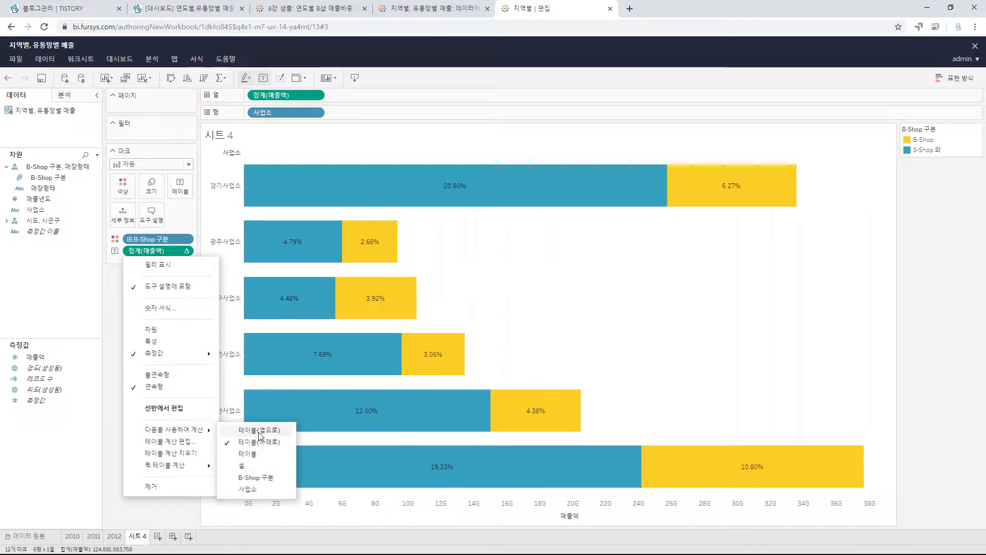
click(260, 469)
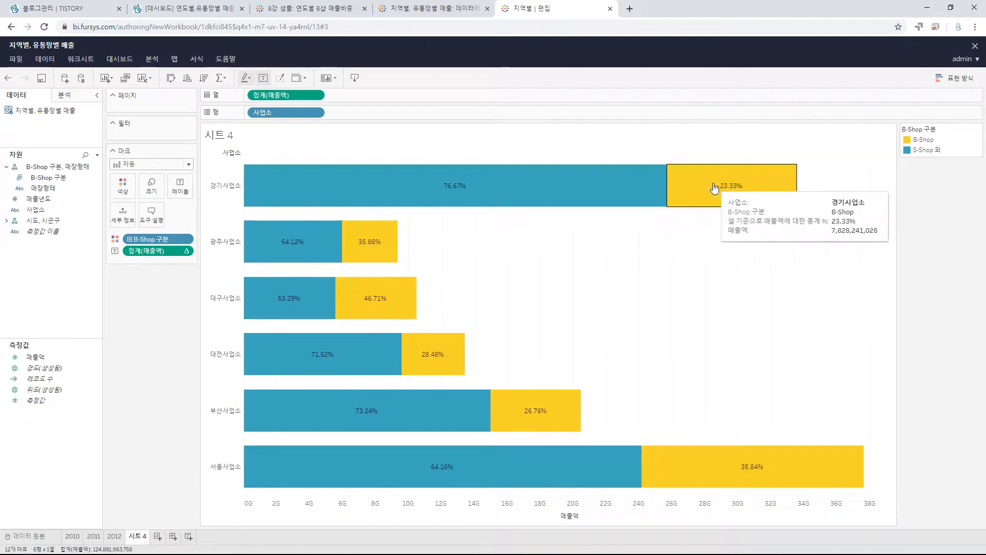
Format the 매출액 label numbers as 백분율 (percentage) with 0 decimal places.
mouse_move(272, 278)
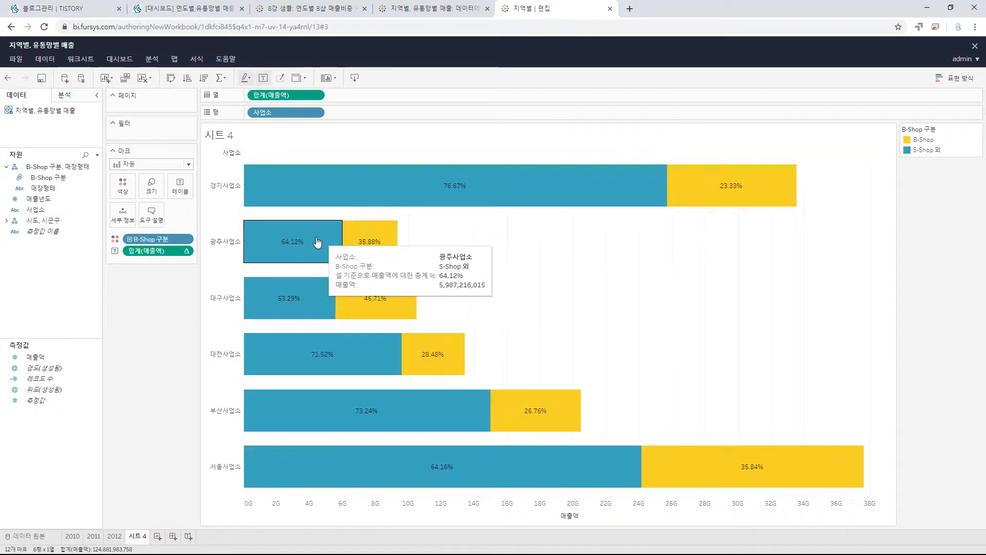
mouse_move(386, 253)
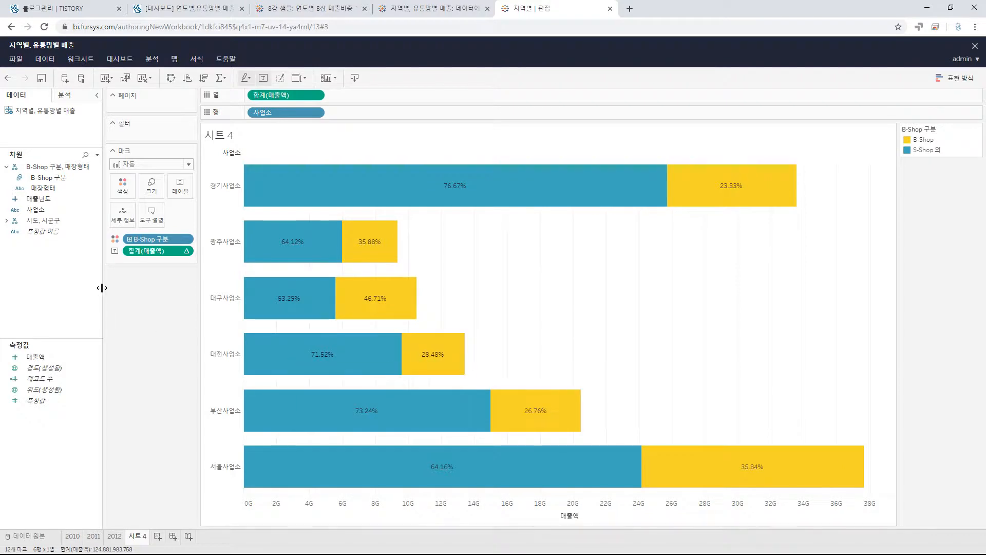
click(188, 251)
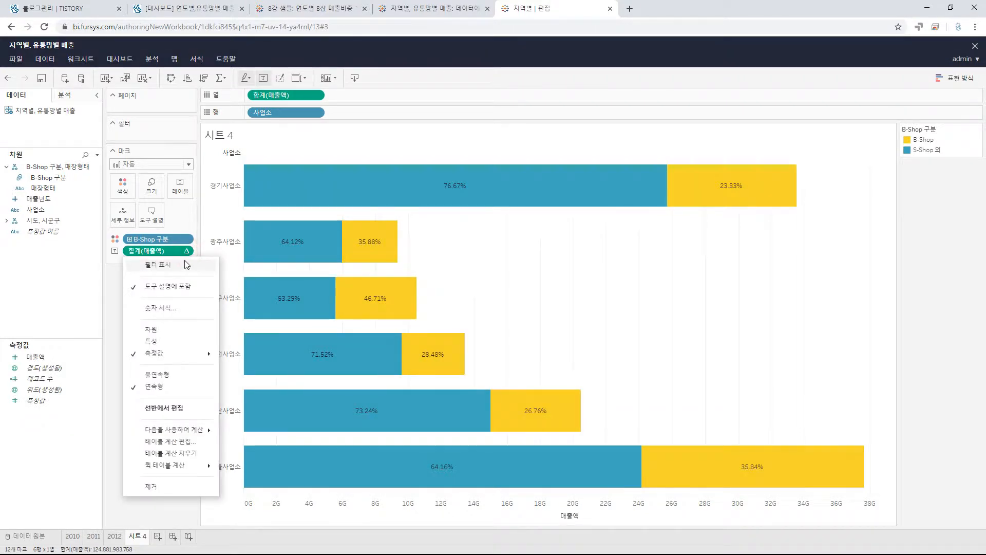
mouse_move(182, 362)
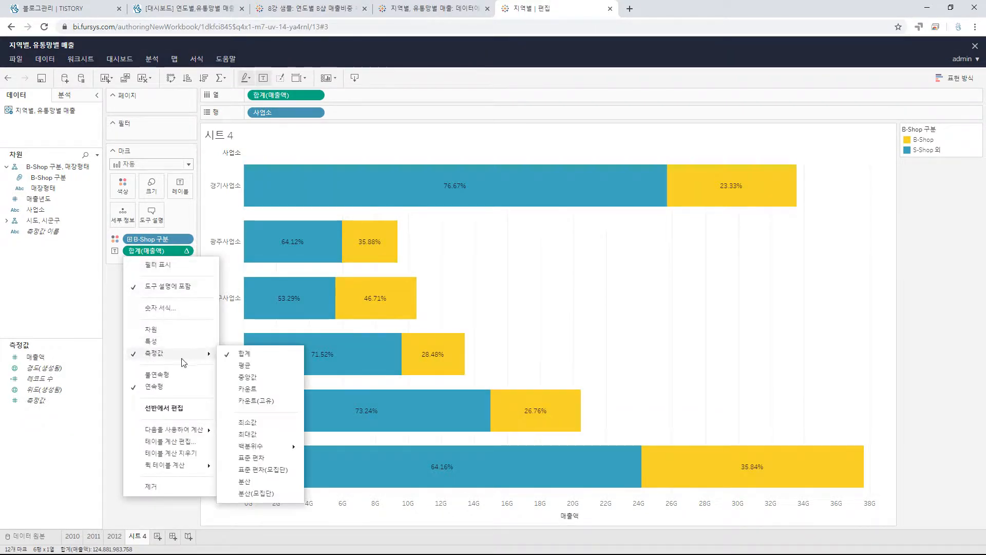
click(172, 308)
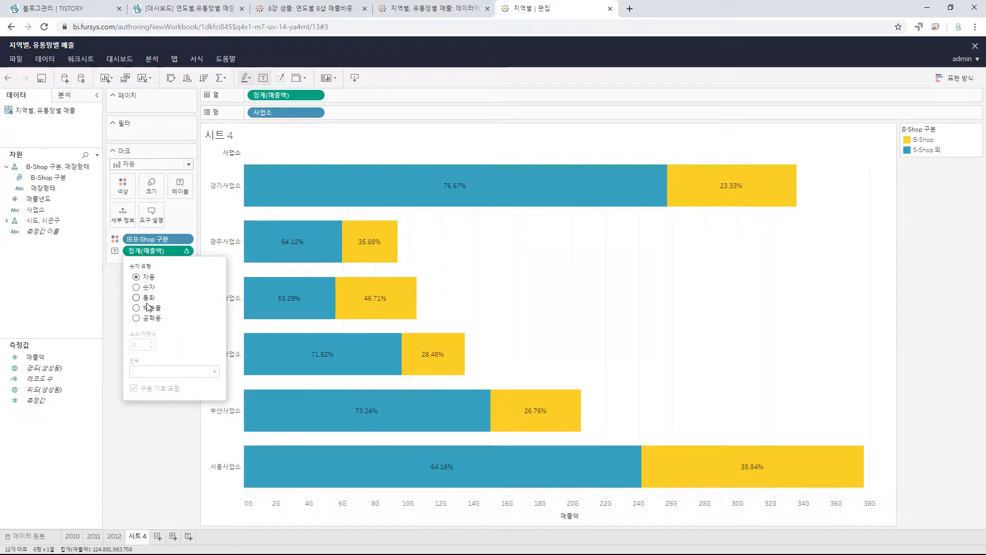
click(142, 309)
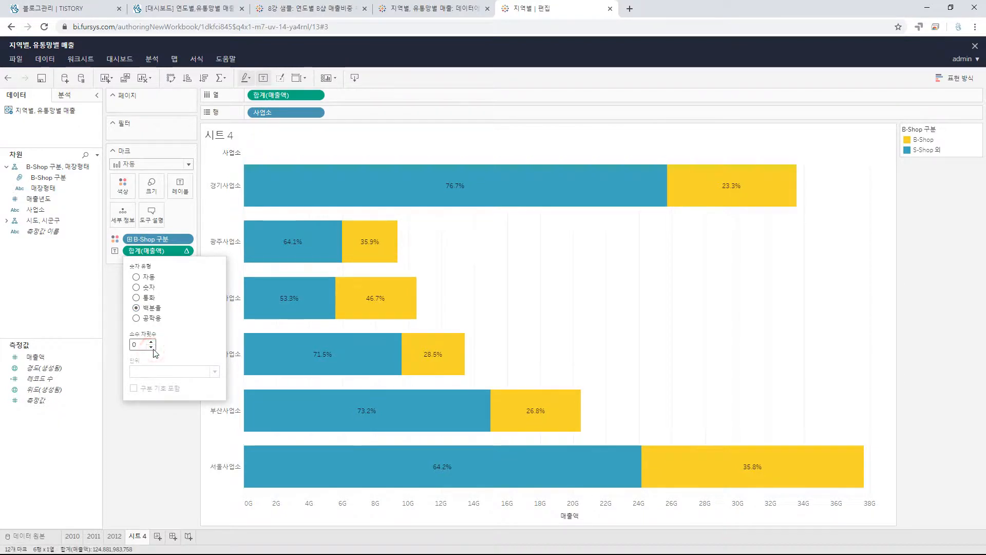
click(152, 347)
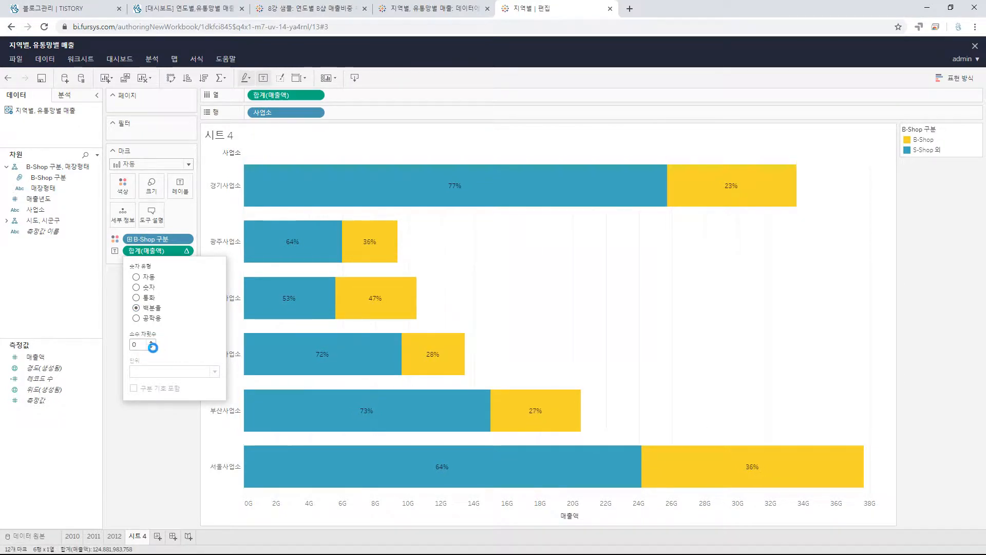
click(137, 447)
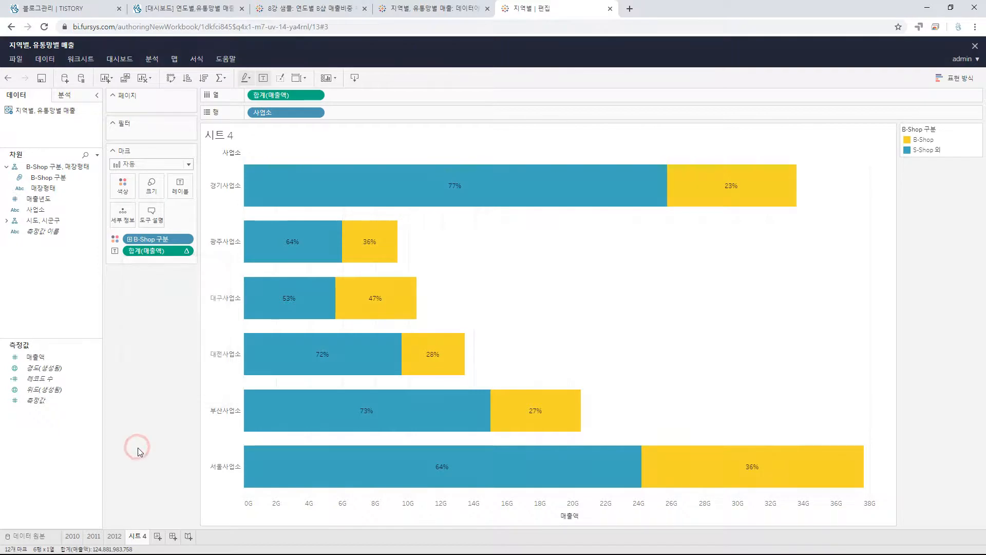
Duplicate the 합계(매출액) measure on the columns and combine the two as a dual axis (이중 축).
mouse_move(419, 182)
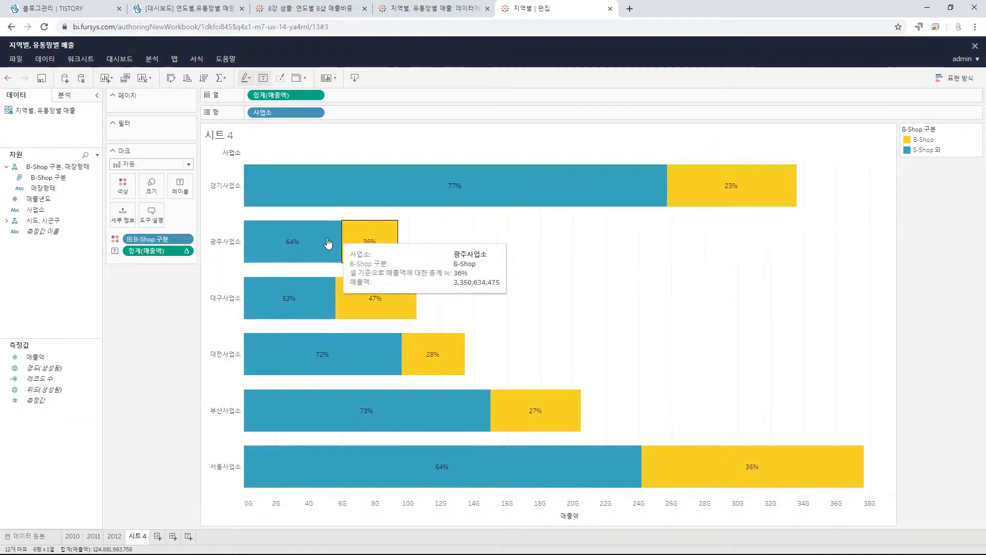
mouse_move(311, 303)
mouse_move(406, 373)
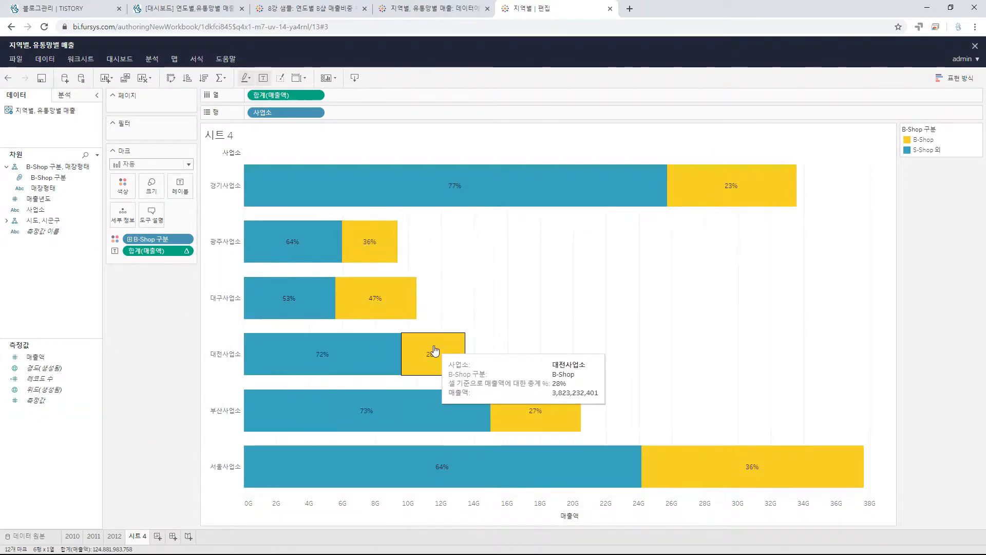
mouse_move(392, 349)
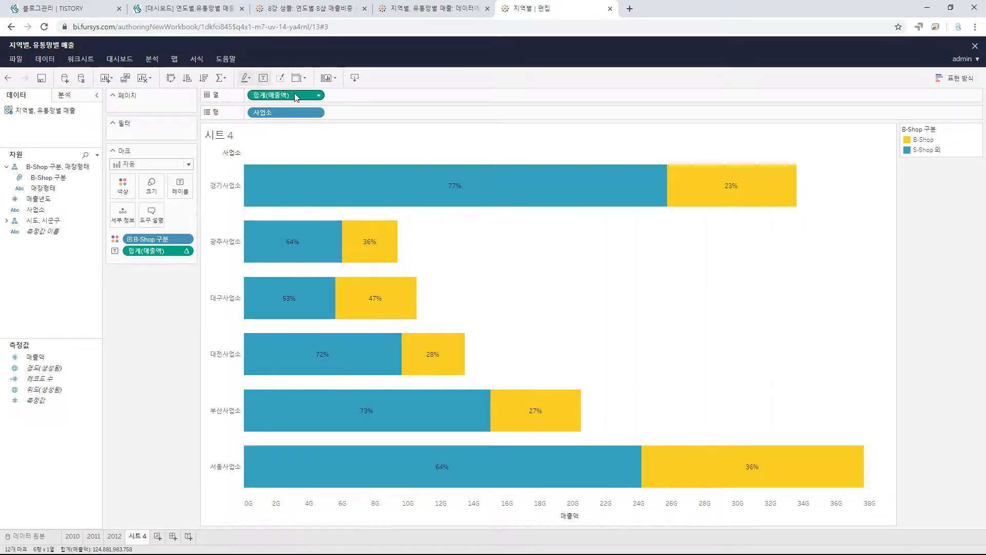
drag(293, 96, 380, 93)
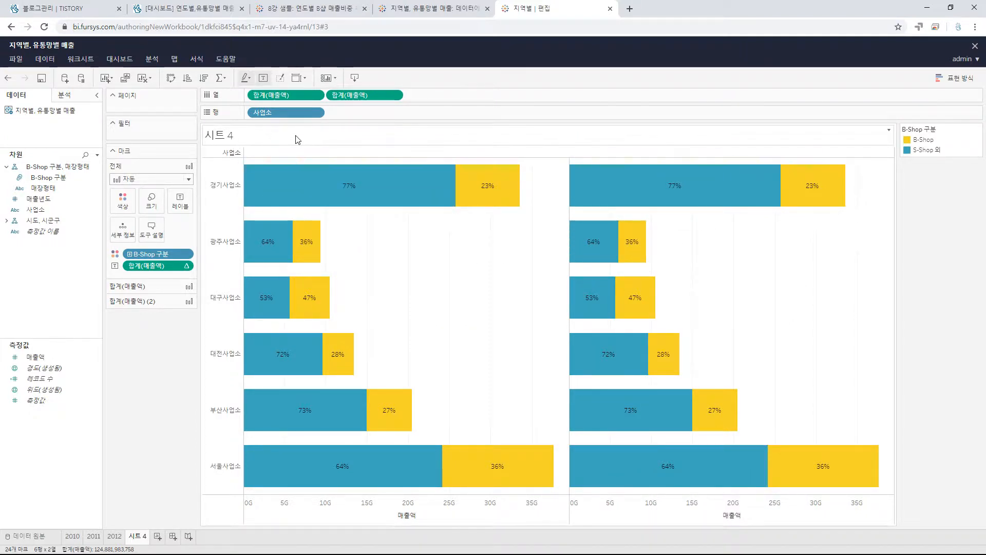
click(397, 95)
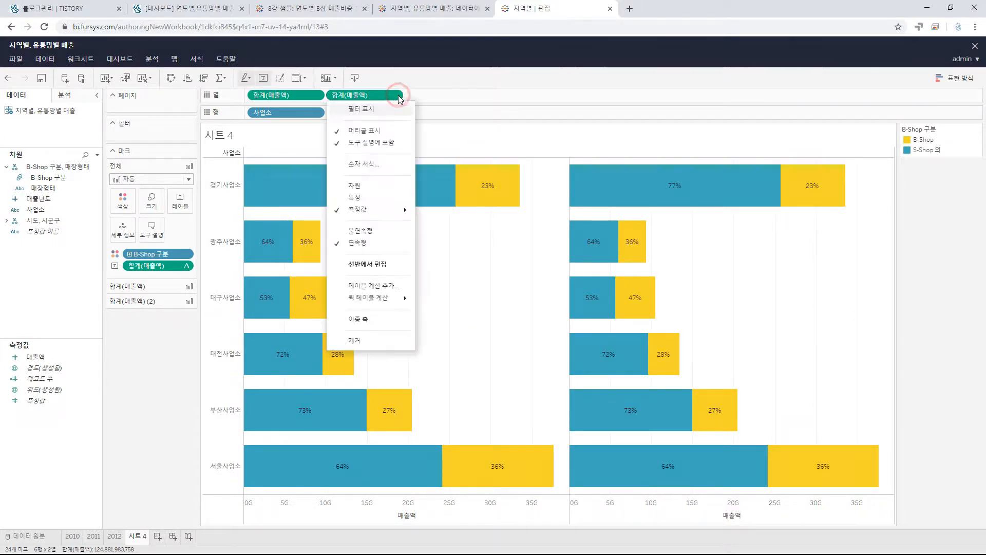
click(376, 319)
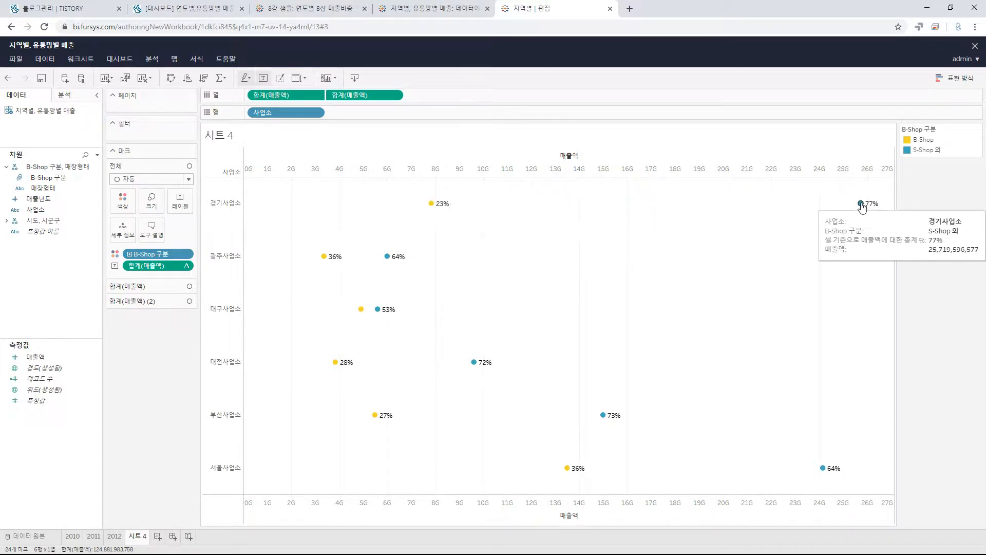
Set the mark type for all marks to 막대 (bar) and synchronize the dual 매출액 axes (이중 축 동기화).
click(175, 179)
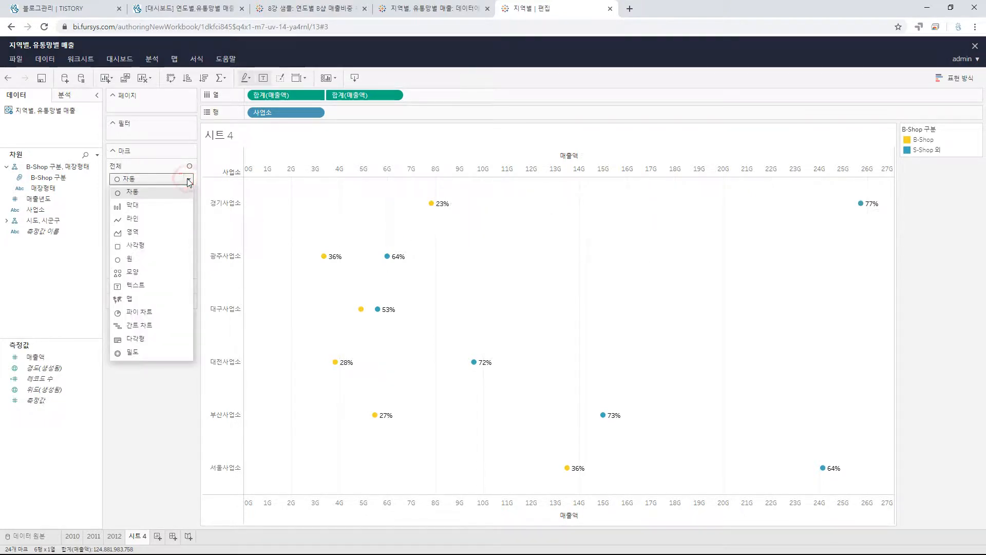
click(151, 207)
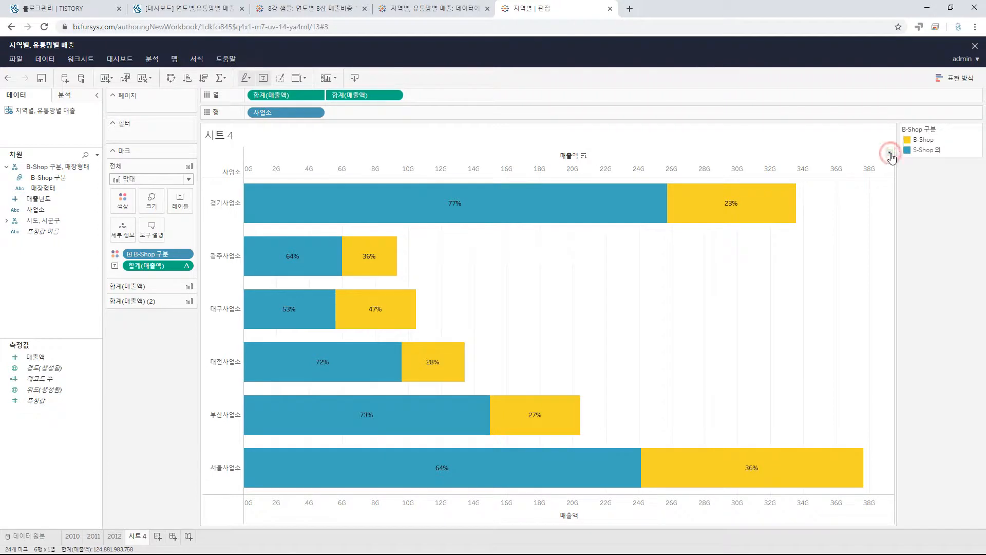
click(891, 154)
click(902, 165)
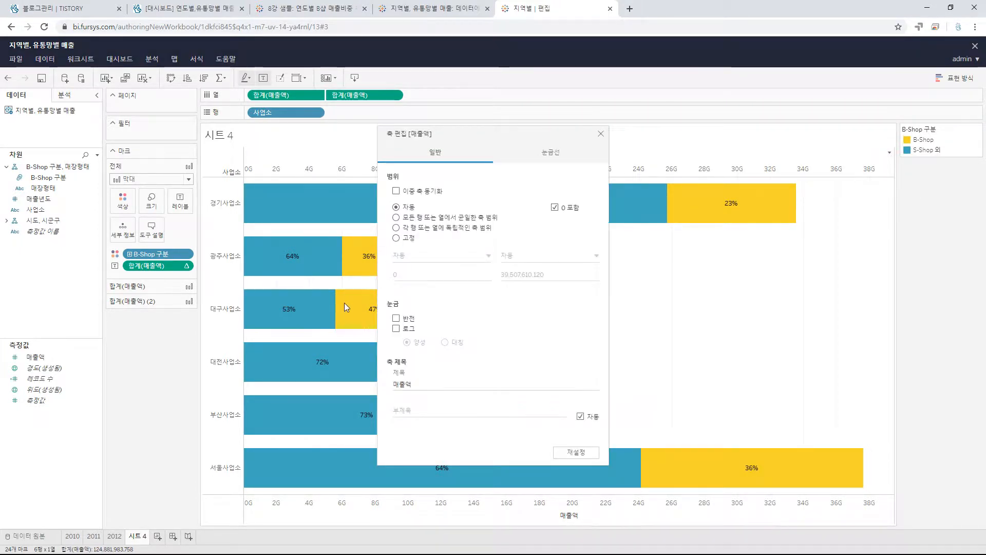
click(397, 191)
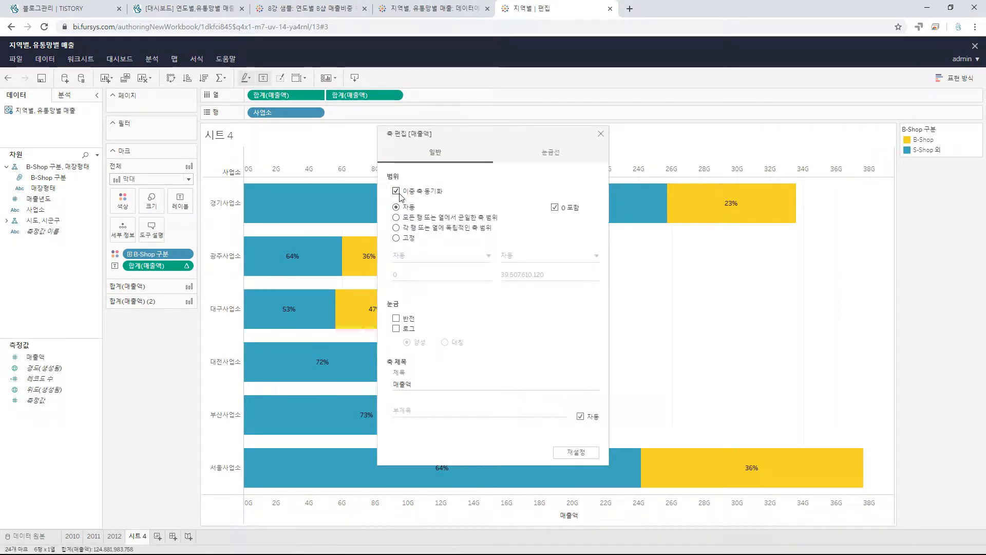
click(601, 135)
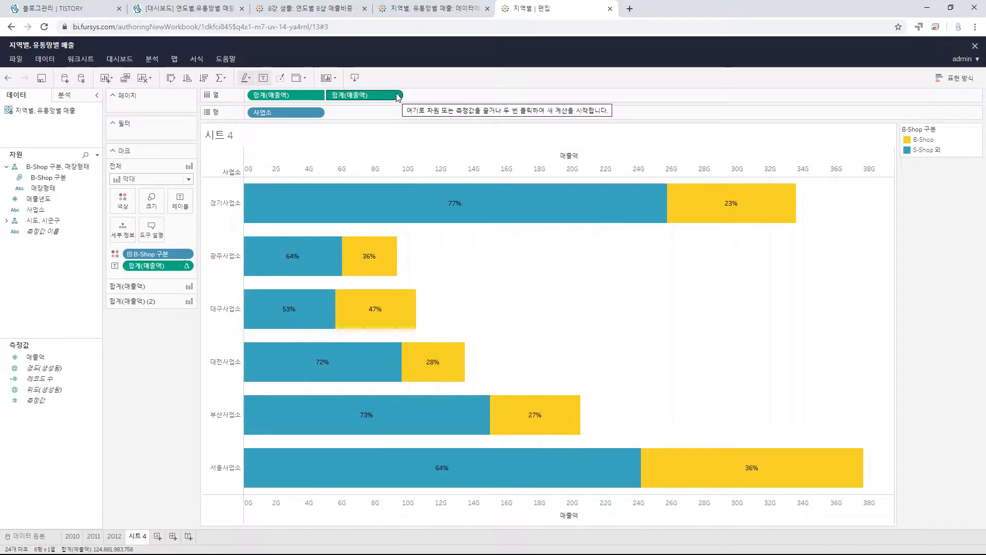
Hide the headers of both 매출액 axes and exclude the columns' 매출액 measure from the tooltip.
mouse_move(854, 482)
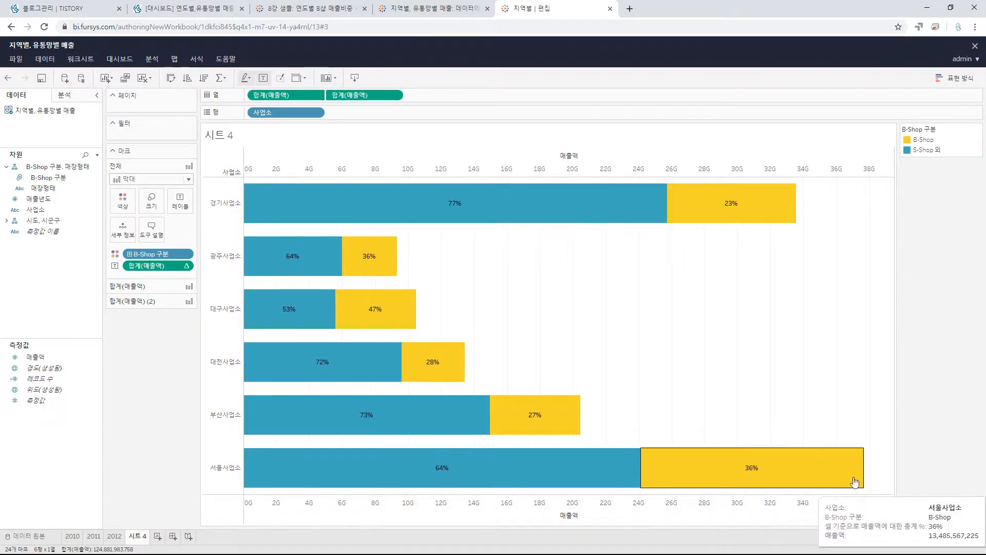
click(396, 95)
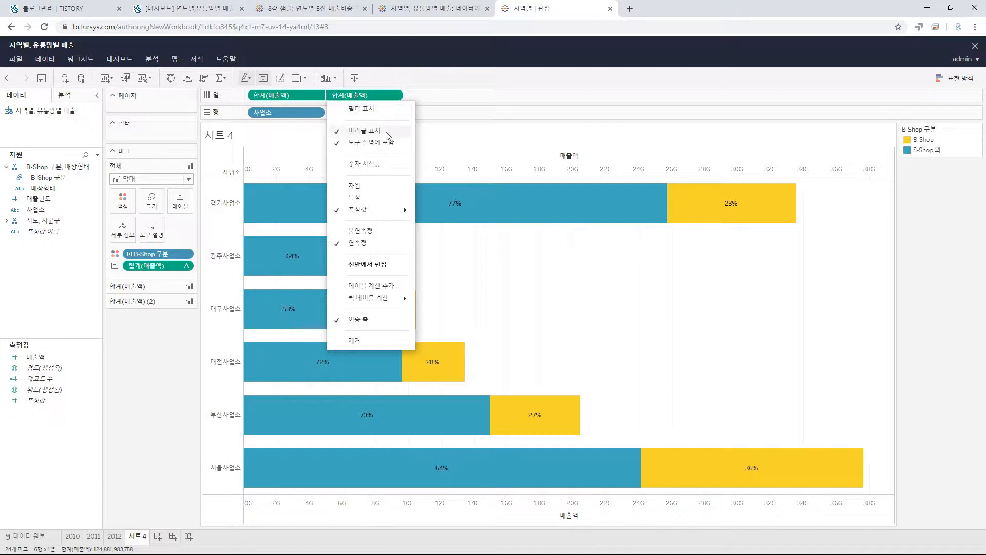
click(383, 129)
click(399, 96)
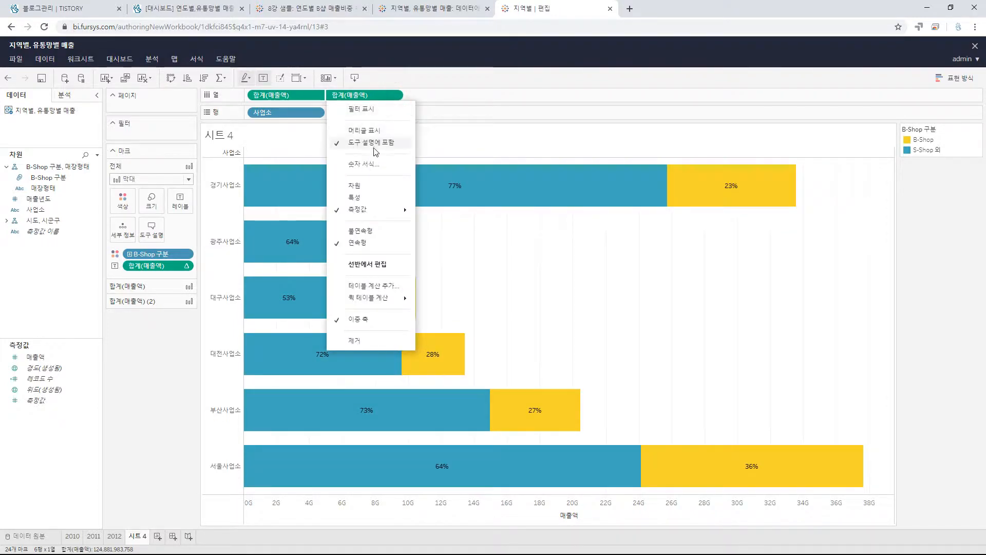
click(371, 143)
click(321, 96)
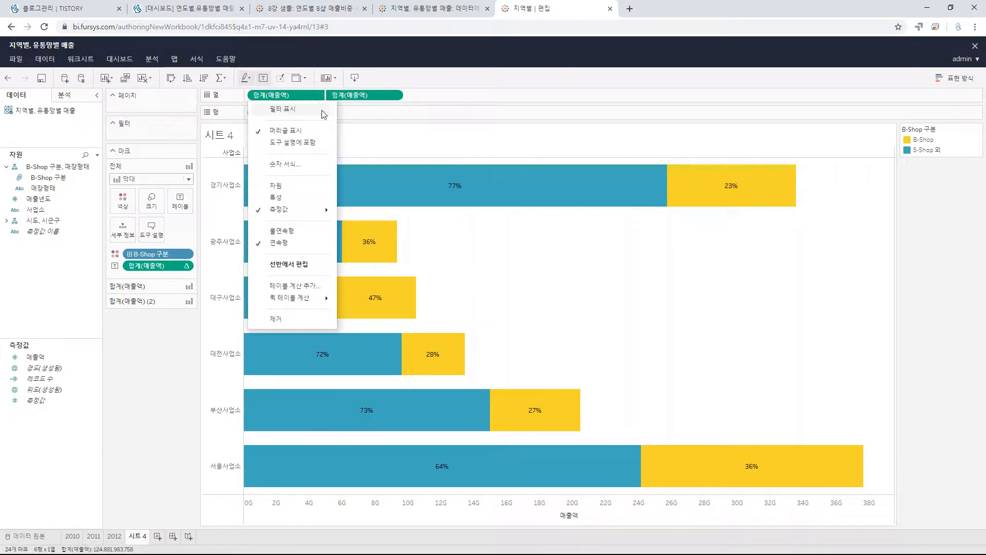
click(318, 132)
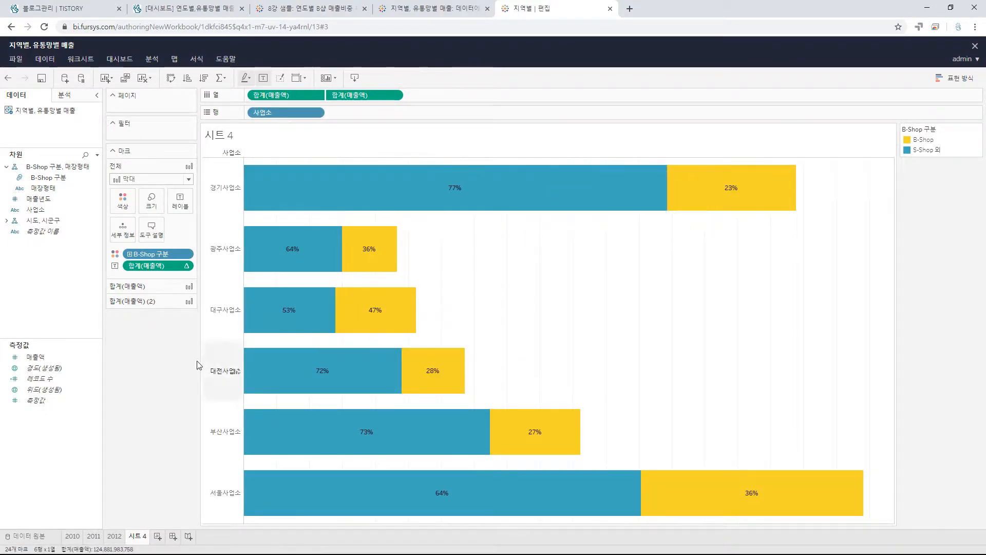
Remove B-Shop 구분 from the first 합계(매출액) marks and clear the table calculation on its 매출액 label.
click(157, 287)
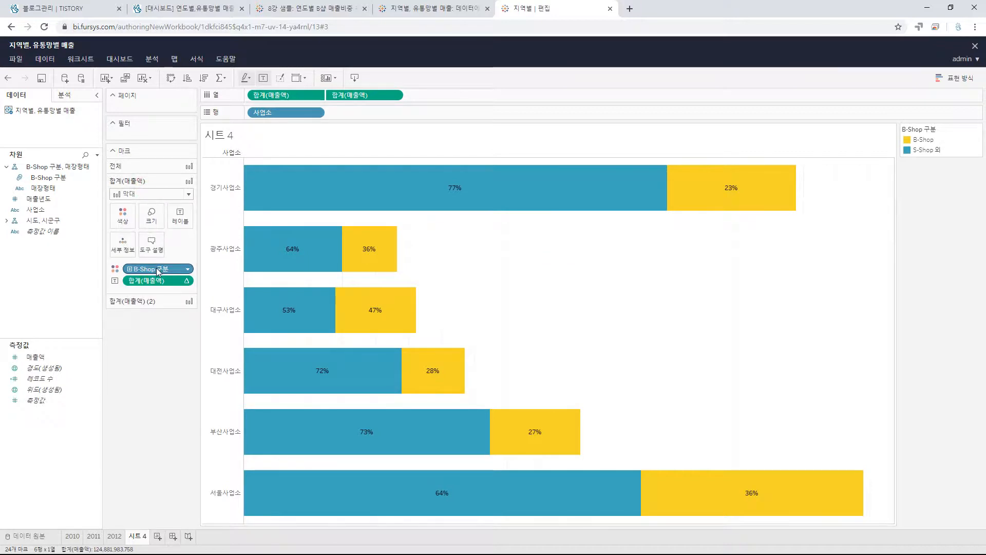
drag(156, 267, 161, 355)
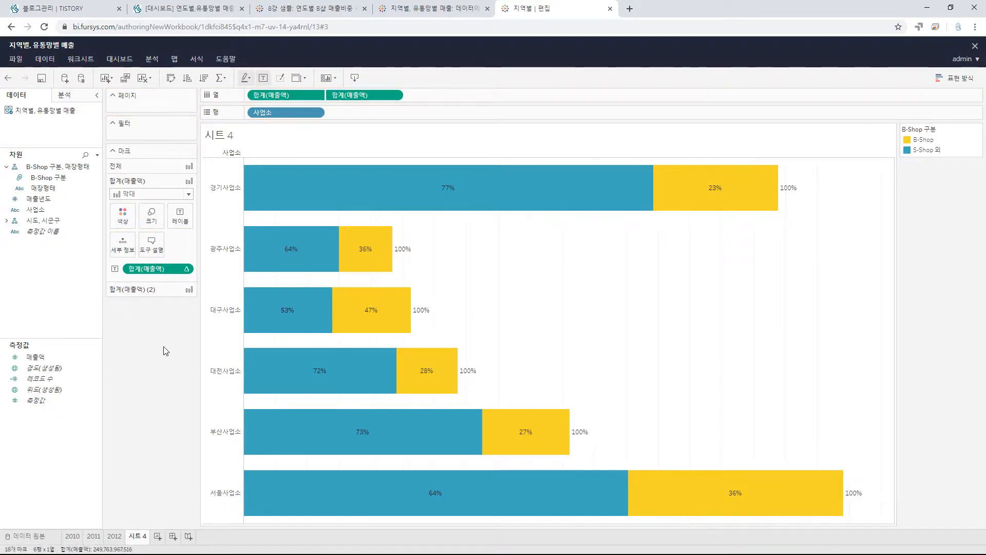
mouse_move(786, 190)
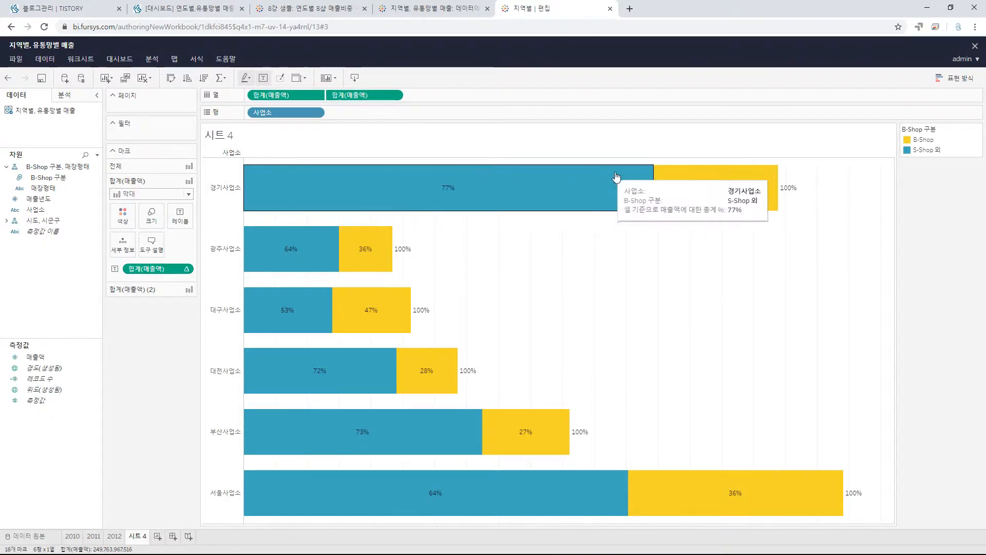
mouse_move(449, 204)
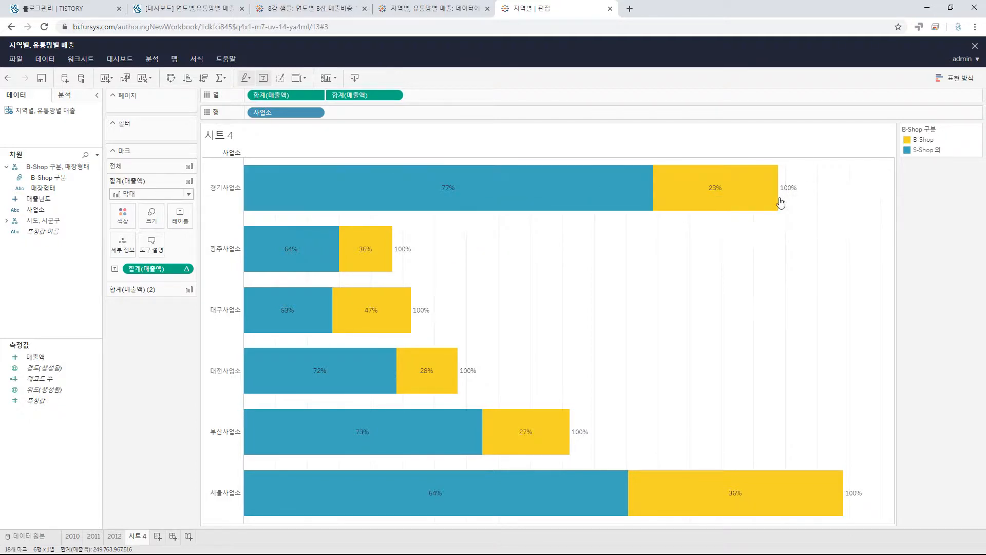
mouse_move(759, 201)
click(188, 269)
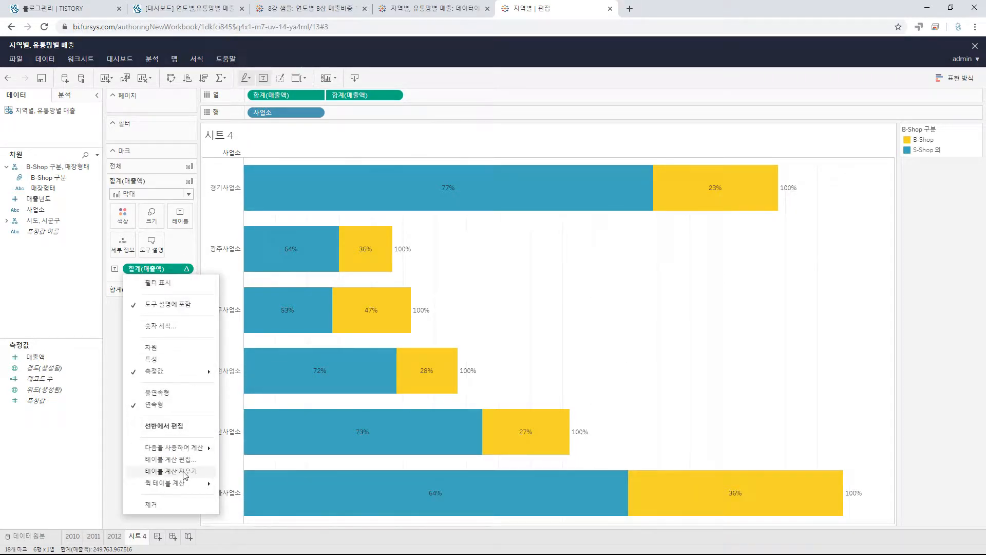
click(183, 470)
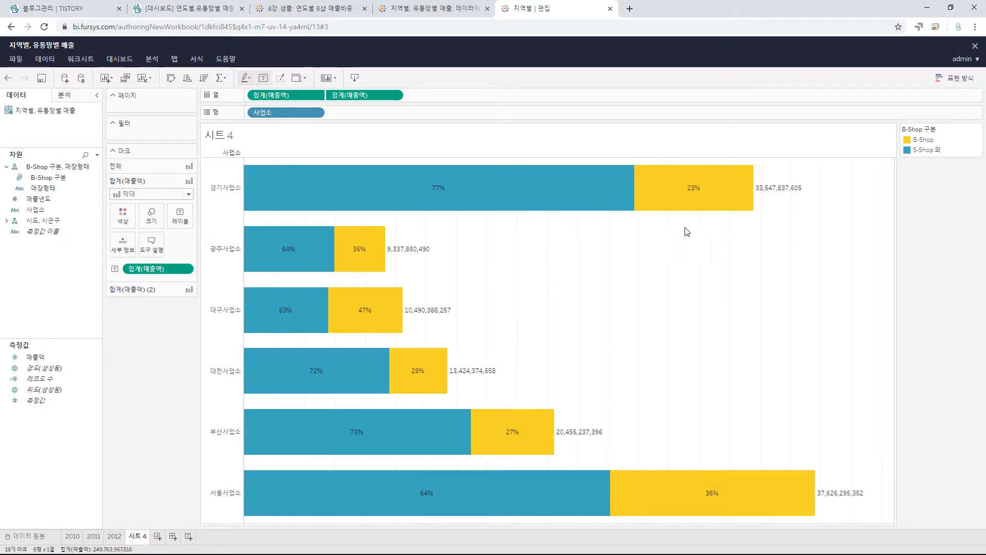
Format the first 합계(매출액) label as 숫자 (number) with 0 decimal places in 백만(M) units.
click(187, 269)
click(175, 326)
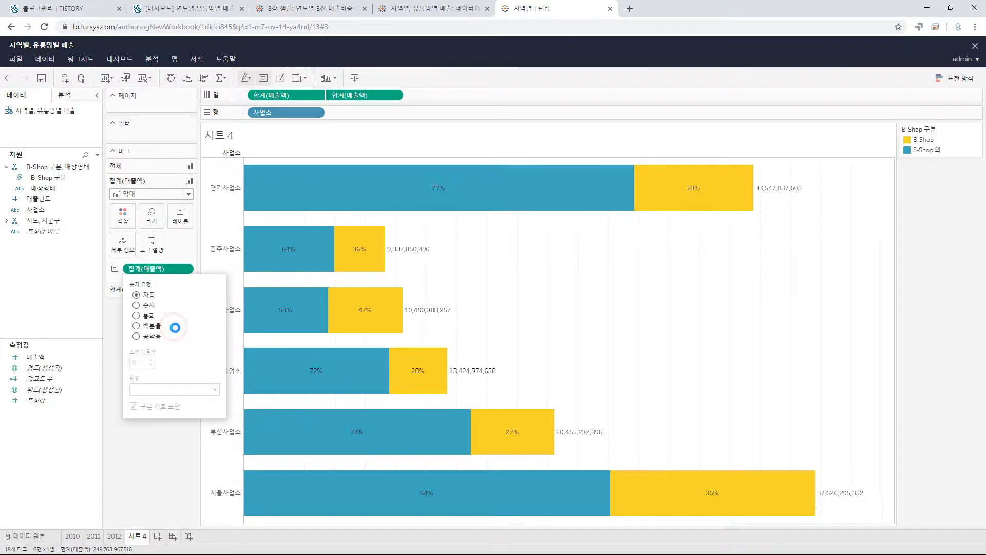
click(141, 305)
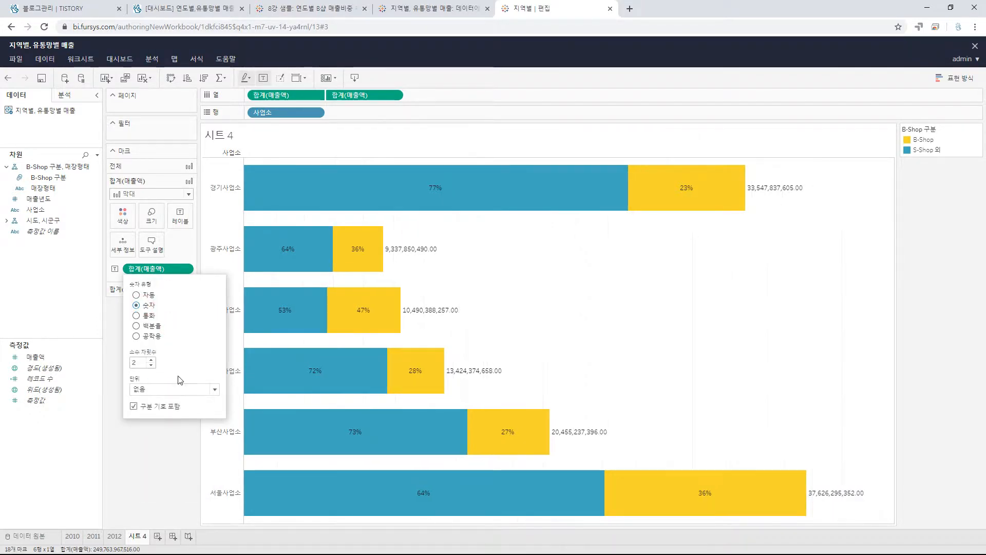
click(151, 366)
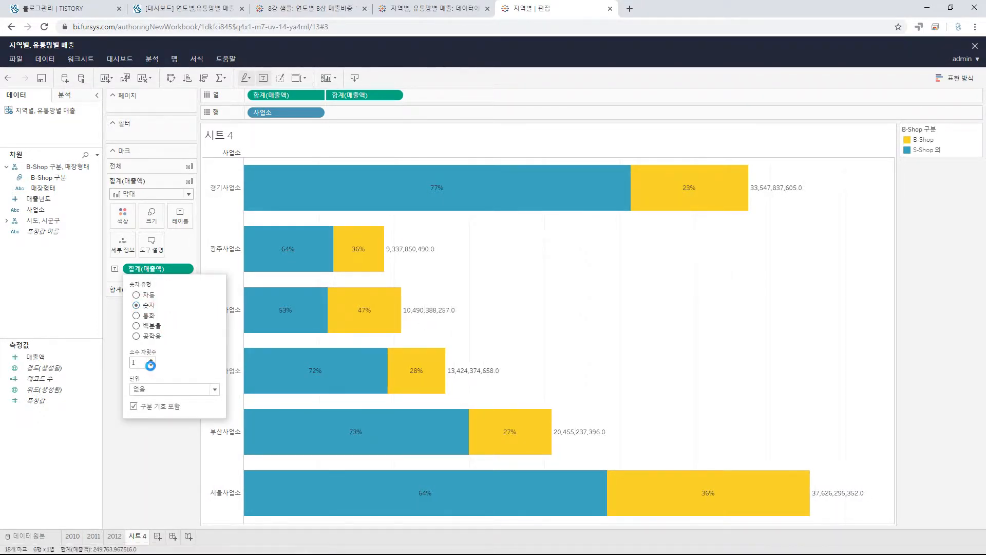
click(152, 365)
click(190, 389)
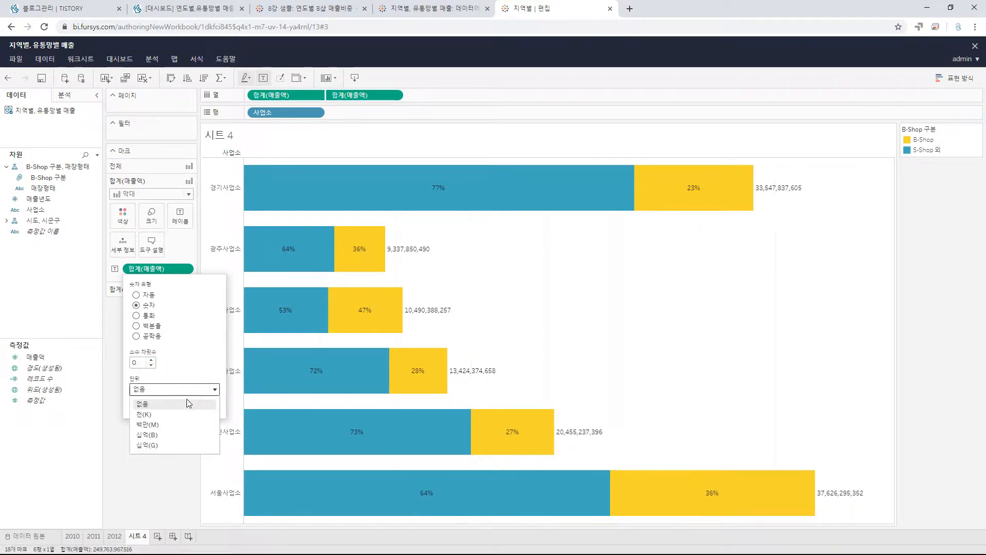
click(177, 424)
click(157, 445)
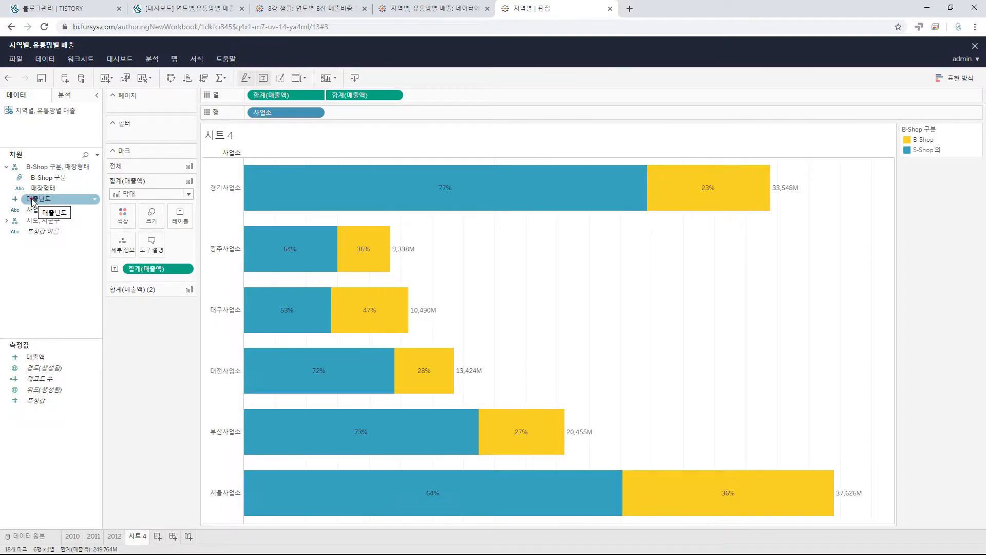
Filter the bar chart by 매출년도, showing the filter as a single-value list set to 2010.
drag(33, 201, 162, 130)
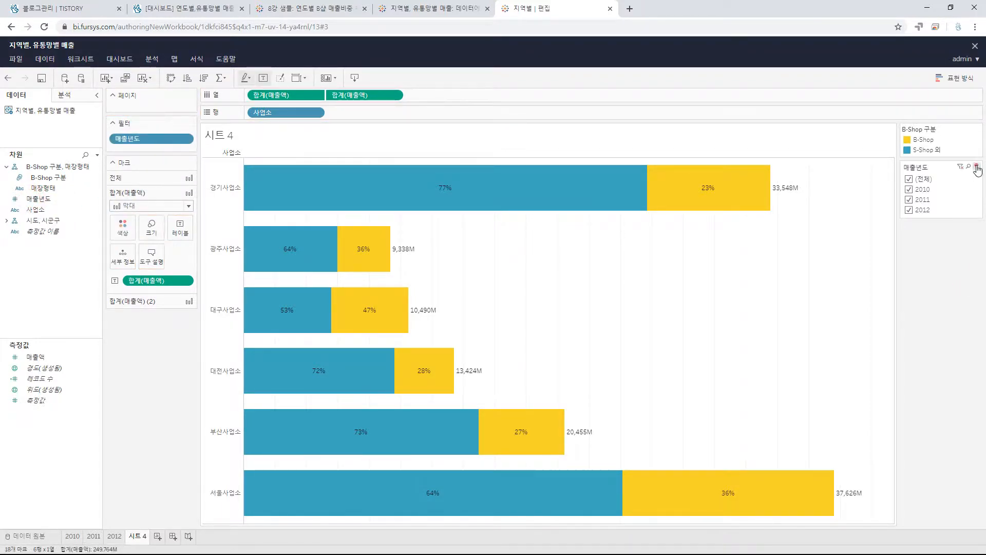
click(976, 167)
click(934, 234)
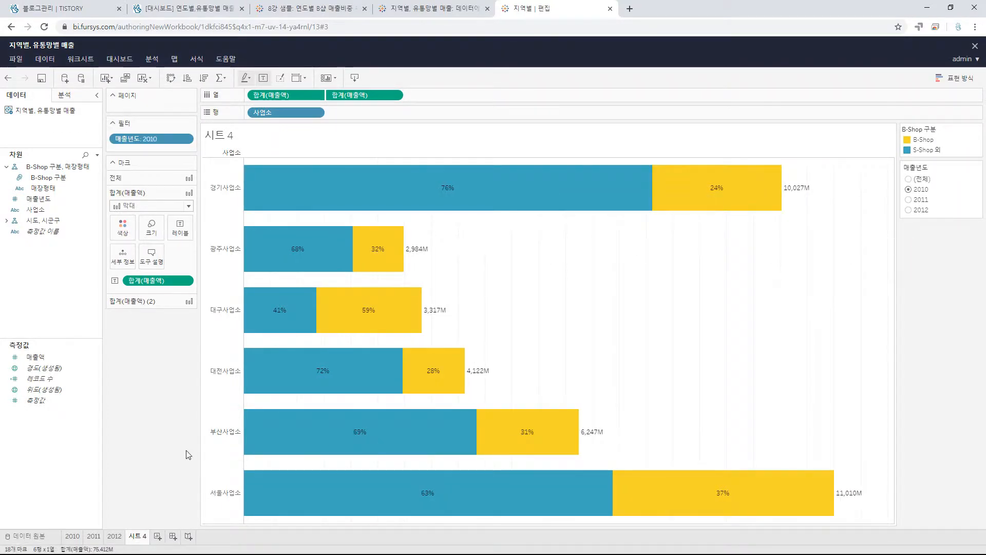
Rename the 시트 4 worksheet as 2010_막대.
double_click(143, 537)
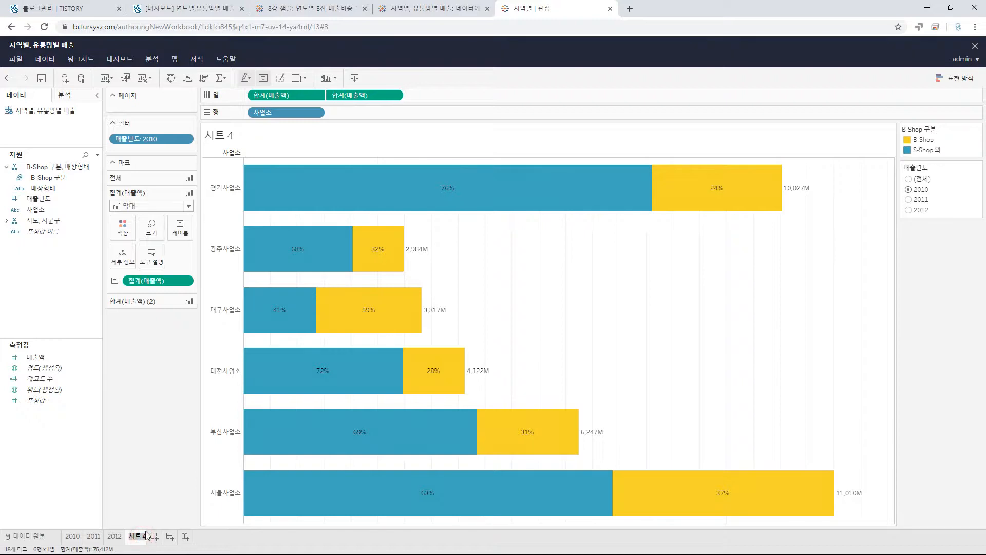
text(201)
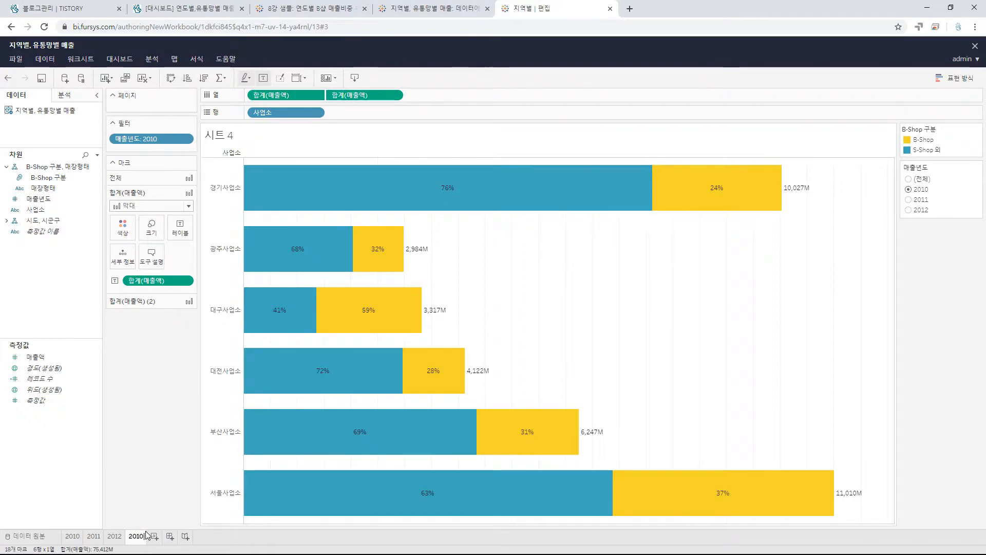
text(0_akreo)
key(BackSpace)
key(BackSpace)
key(BackSpace)
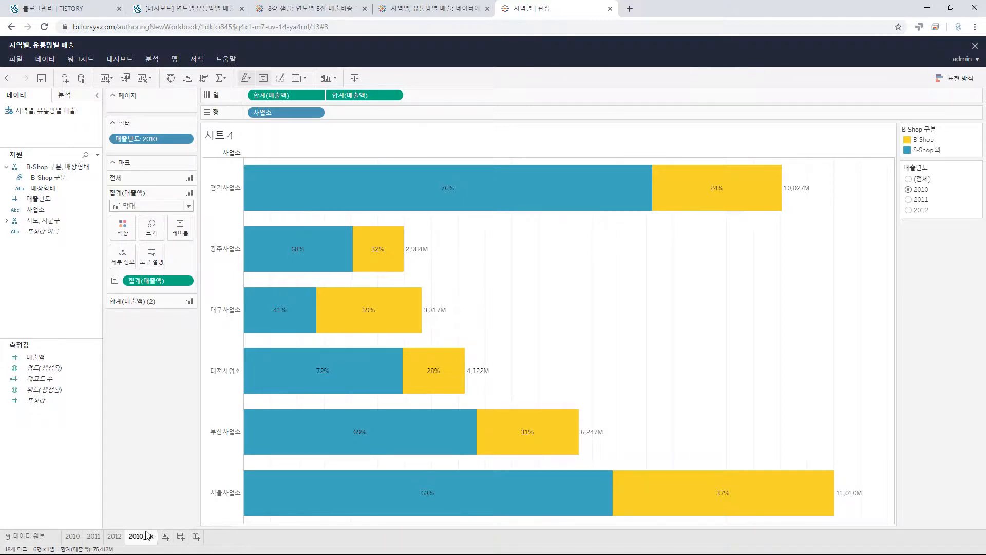
key(BackSpace)
key(BackSpace)
text(막ㄷ)
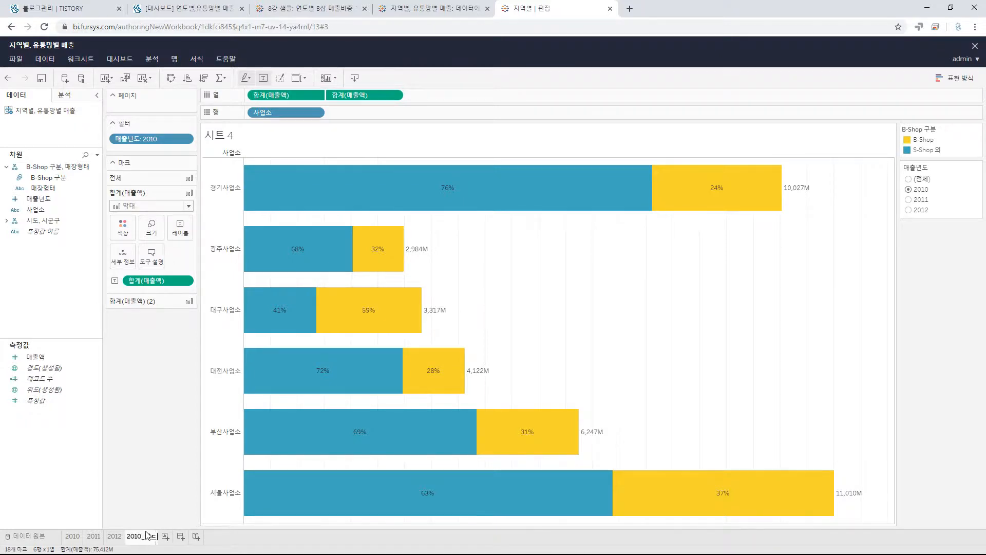
text(ㅐ)
key(Return)
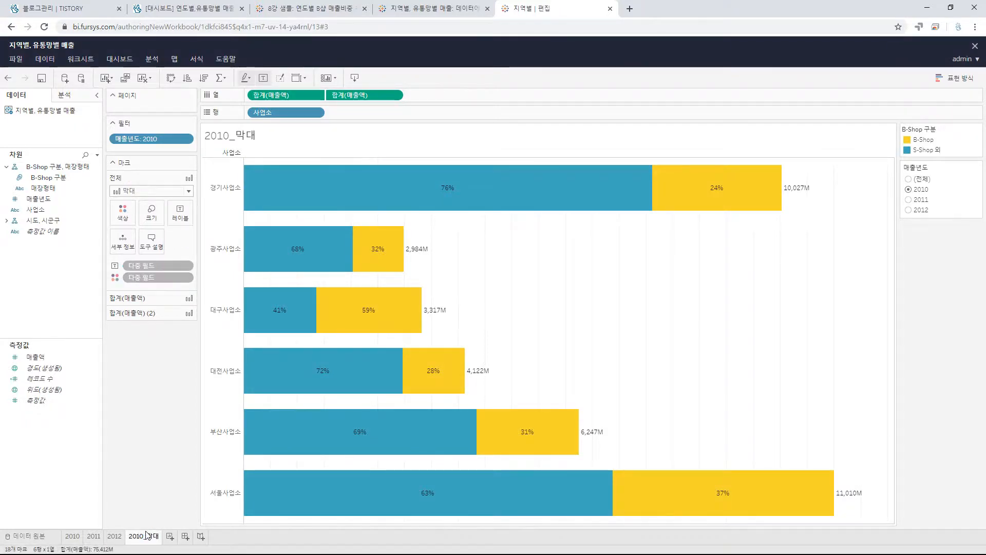
Duplicate the 2010_막대 sheet as 2011_막대 and set the copy's 매출년도 filter to 2011.
right_click(148, 536)
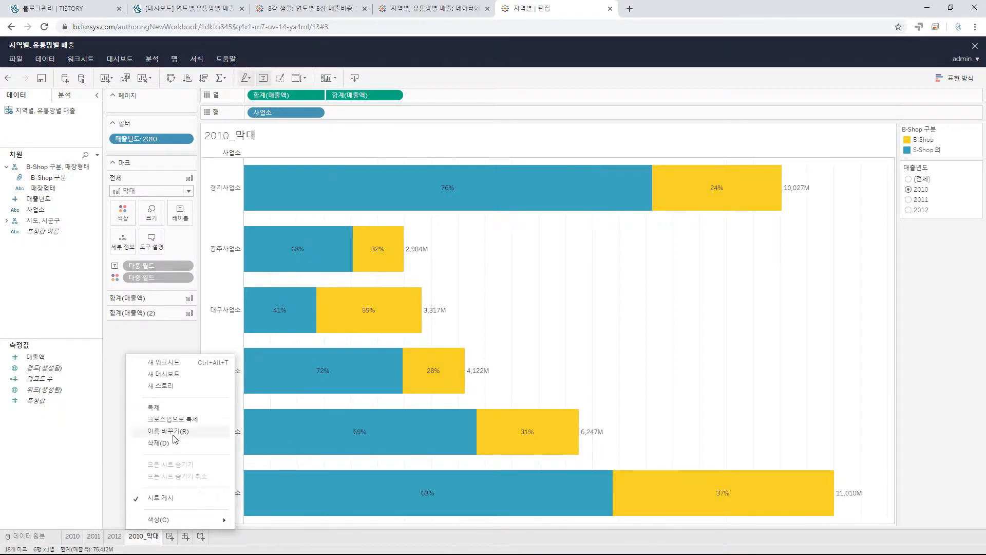
click(192, 407)
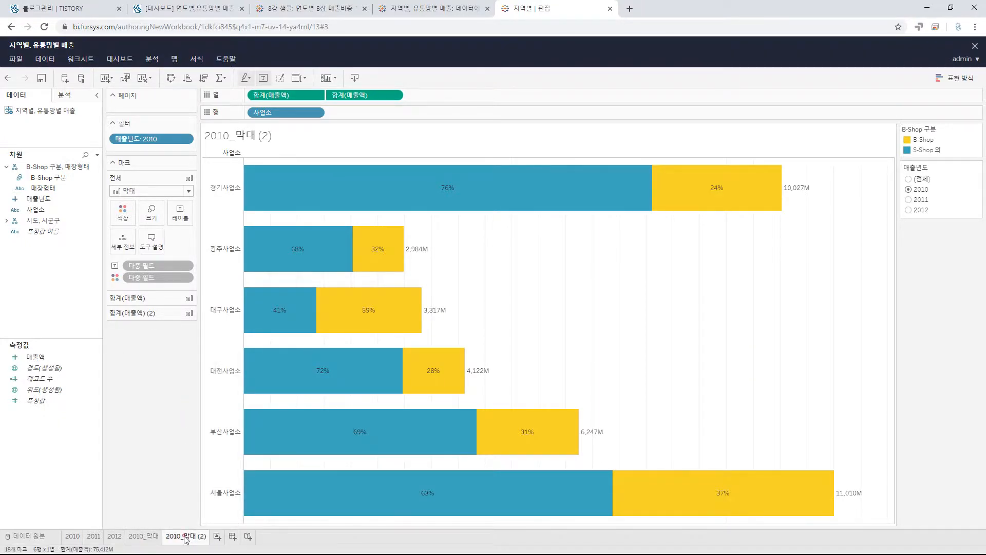
double_click(186, 538)
click(188, 541)
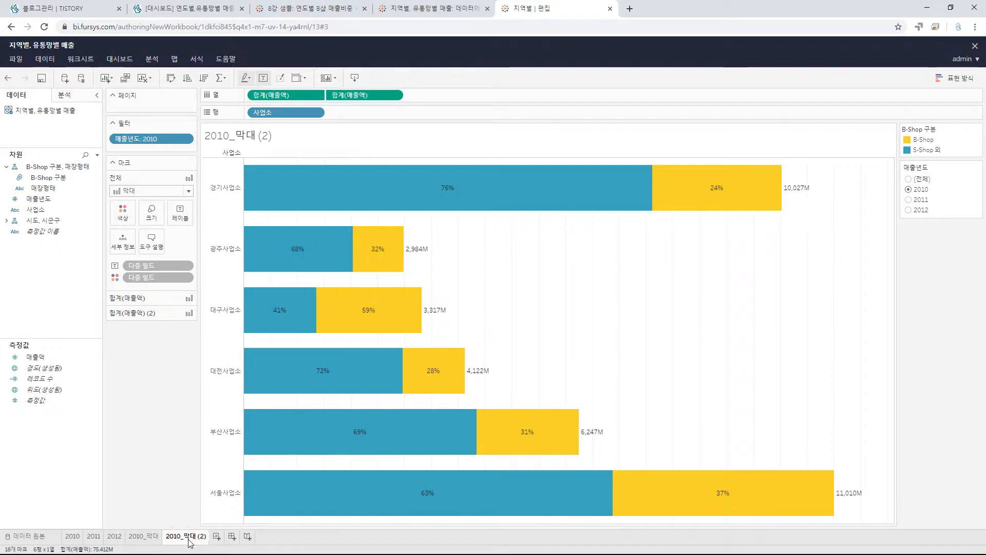
key(BackSpace)
text(1)
key(BackSpace)
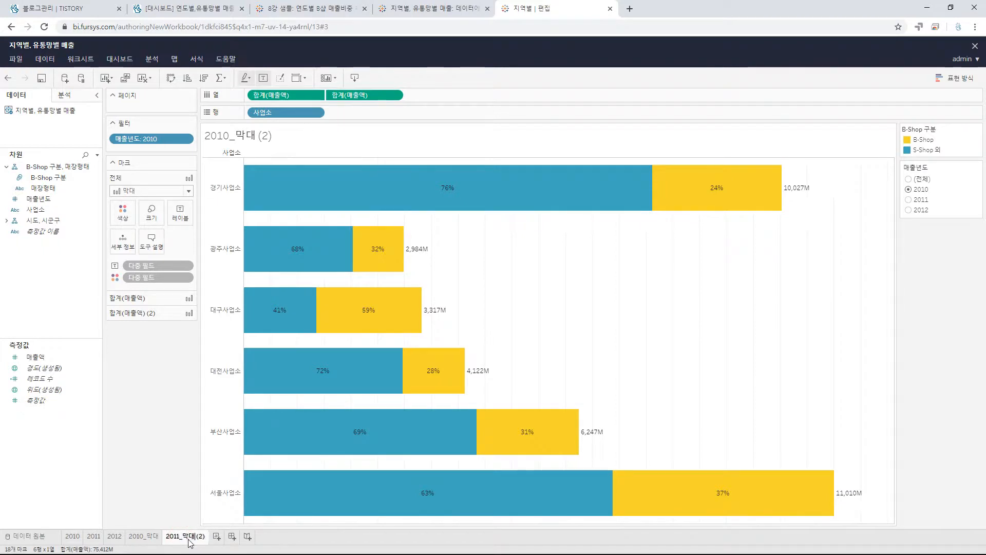
key(BackSpace)
key(BackSpace)
key(BackSpace)
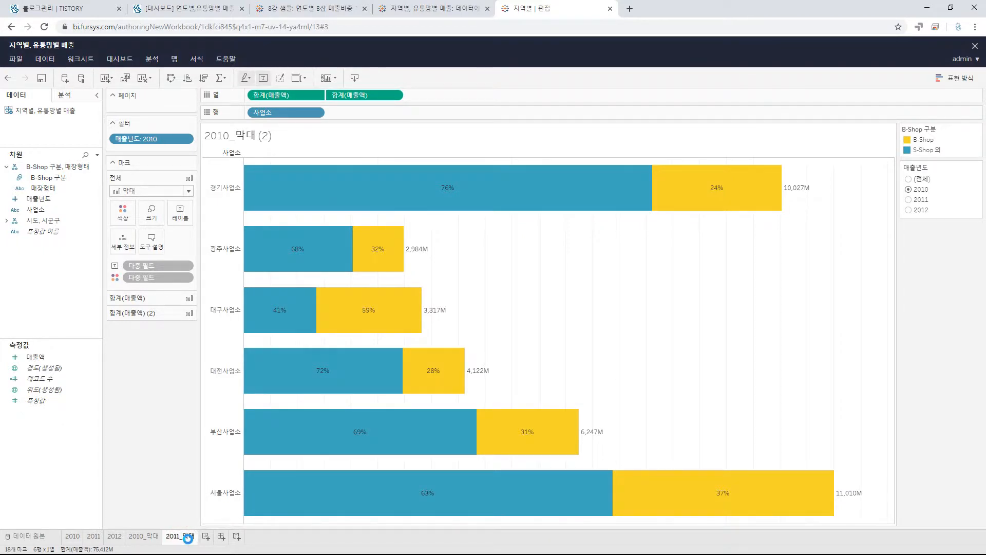
click(188, 538)
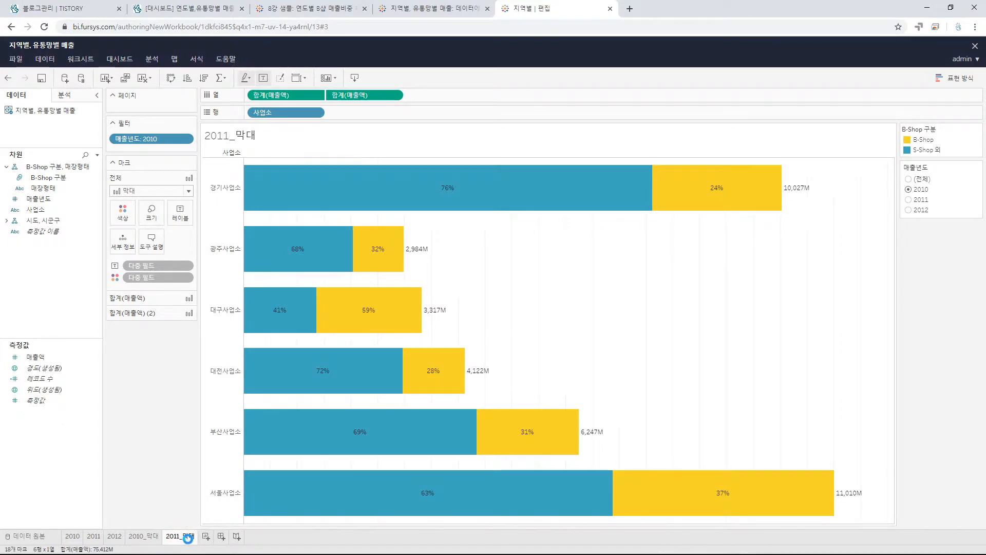
click(907, 200)
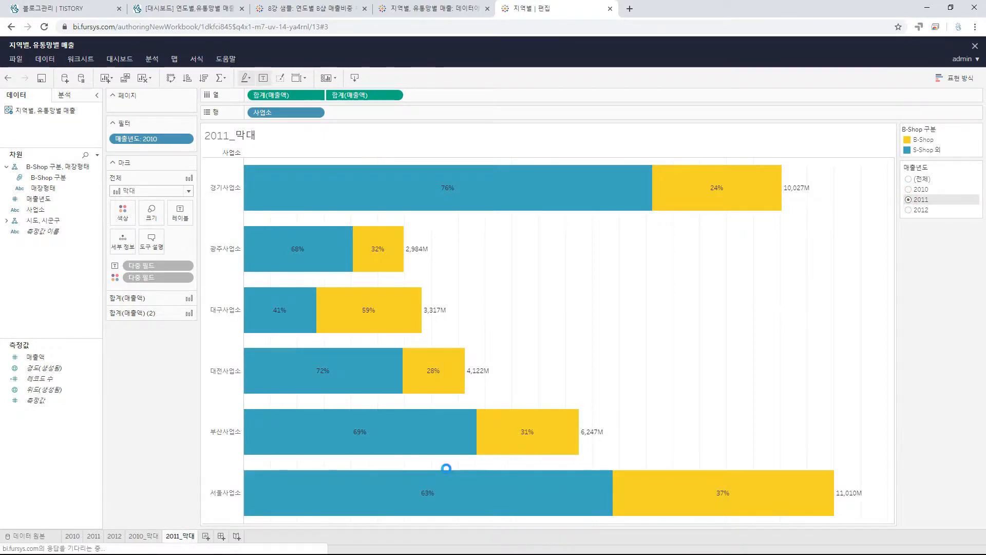
Duplicate the 2011_막대 sheet as 2012_막대 and set the copy's 매출년도 filter to 2012.
right_click(181, 537)
click(207, 407)
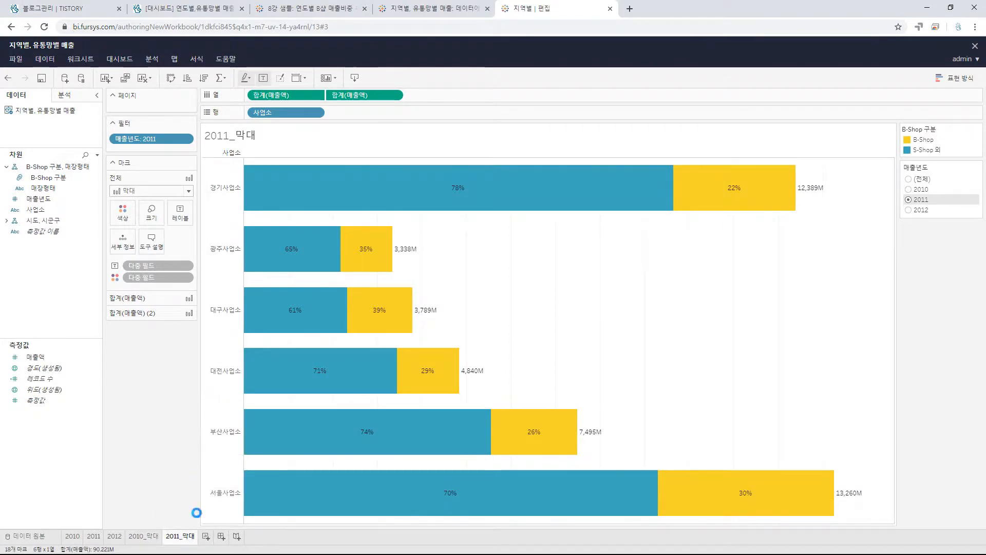
click(219, 537)
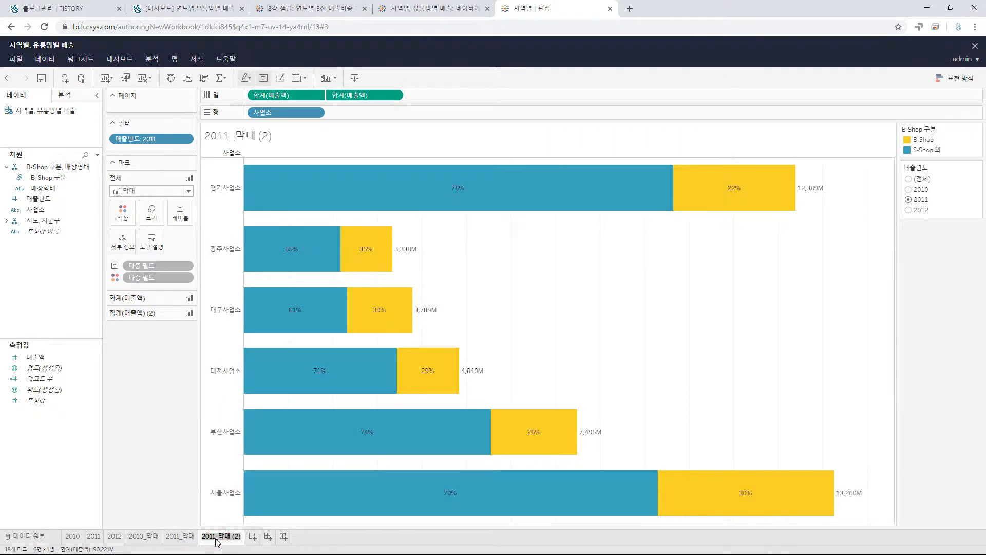
click(216, 537)
key(BackSpace)
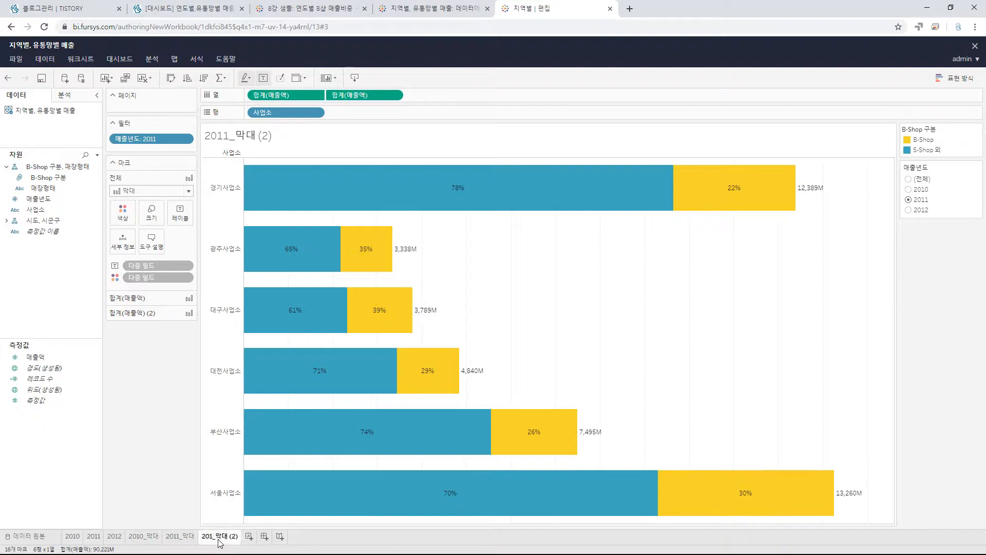
text(2)
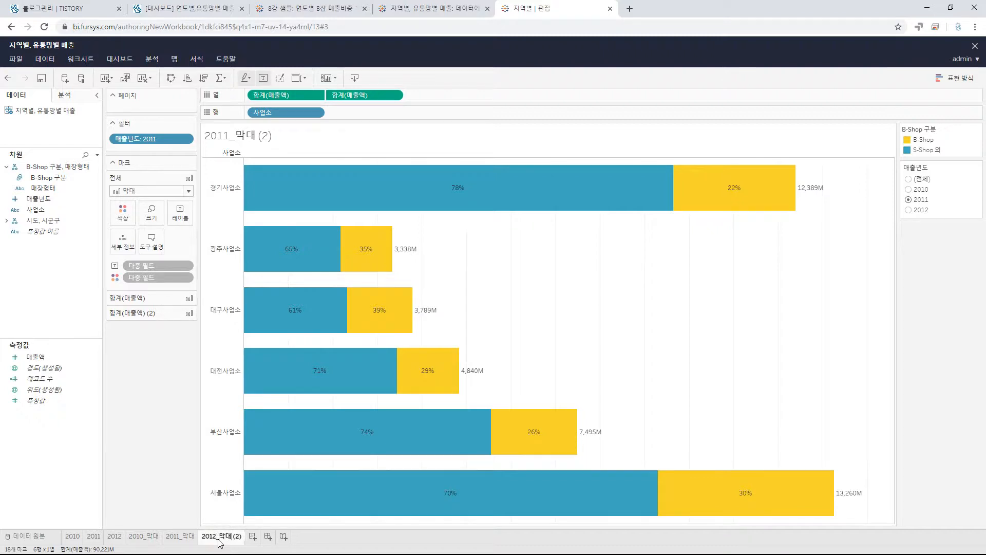
key(BackSpace)
key(BackSpace)
key(BackSpace)
key(BackSpace)
key(Return)
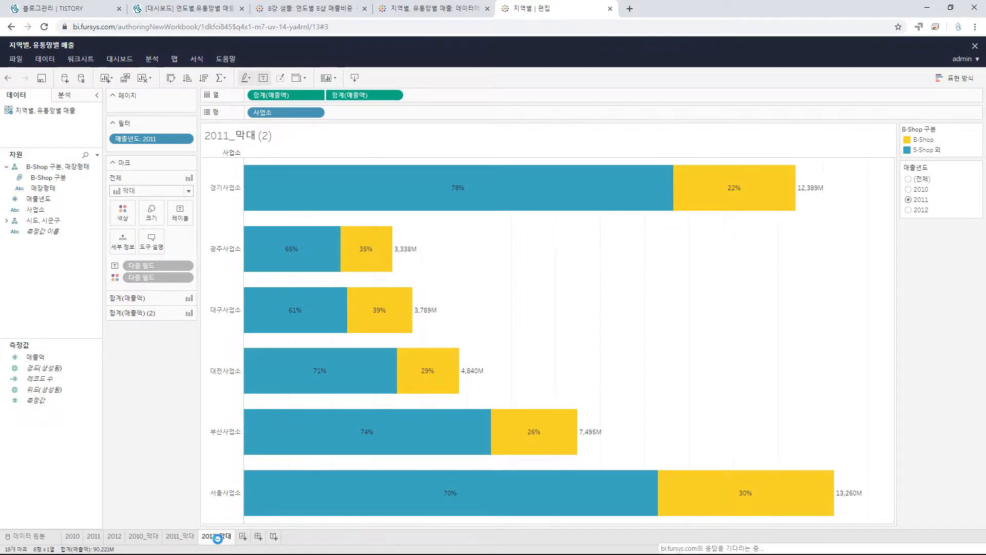
click(908, 210)
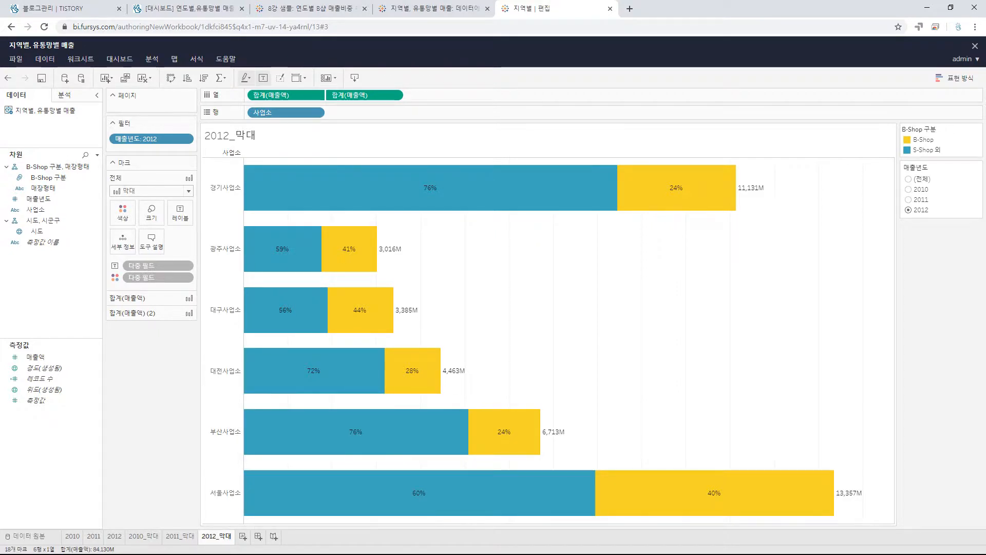
Add a new worksheet and place the 시도 dimension on its rows.
click(242, 537)
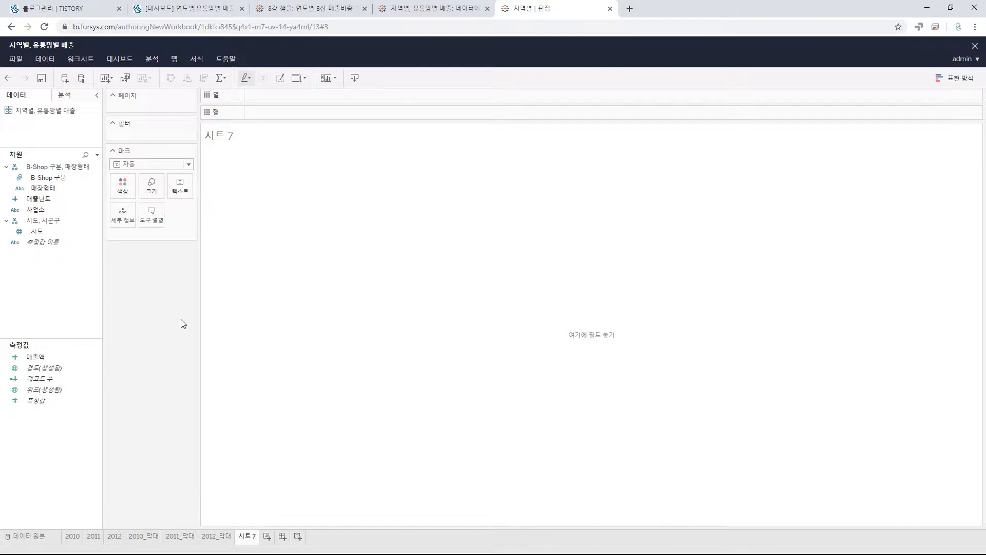
click(182, 321)
click(33, 231)
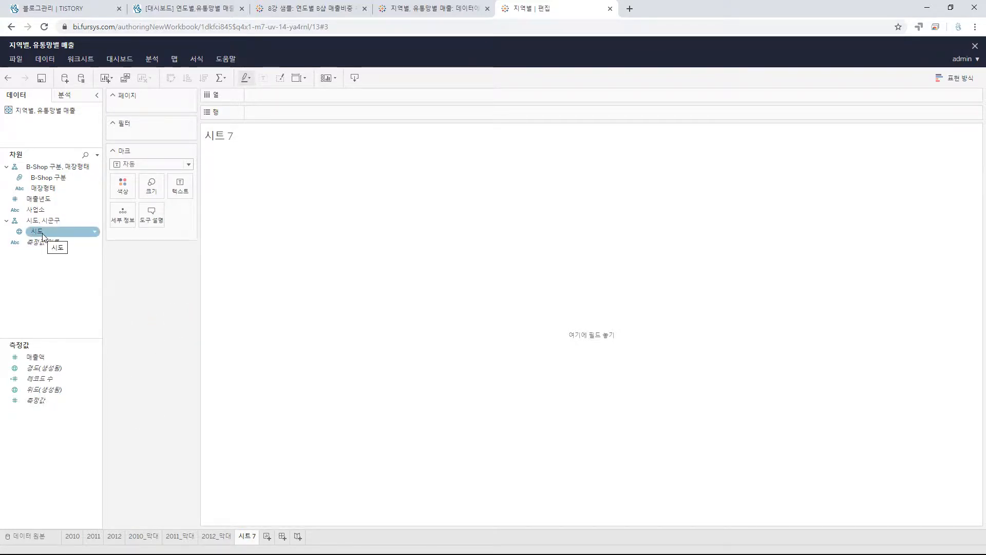
drag(43, 236, 294, 114)
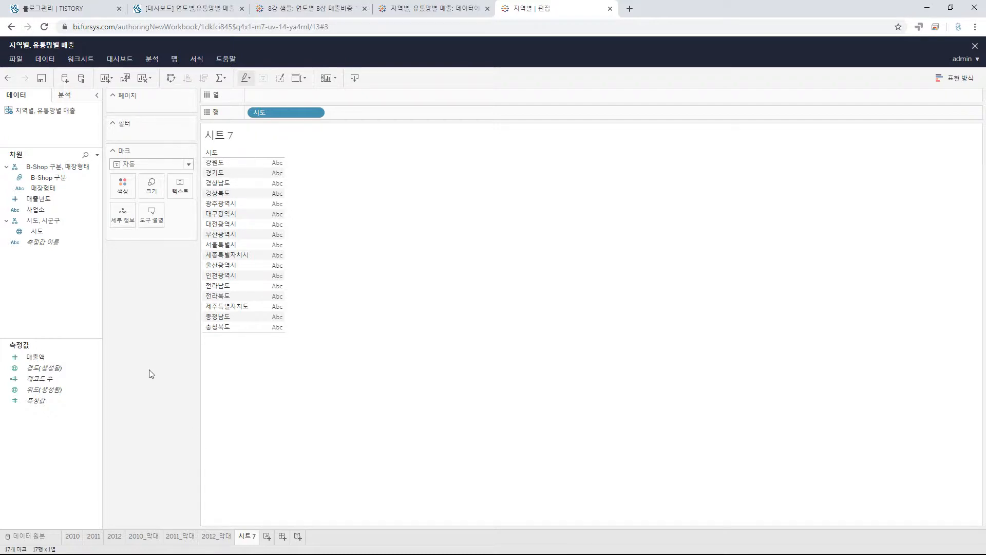
Create a group field from the 시도 dimension and put 강원도 in its own group named 강원.
right_click(90, 231)
mouse_move(88, 311)
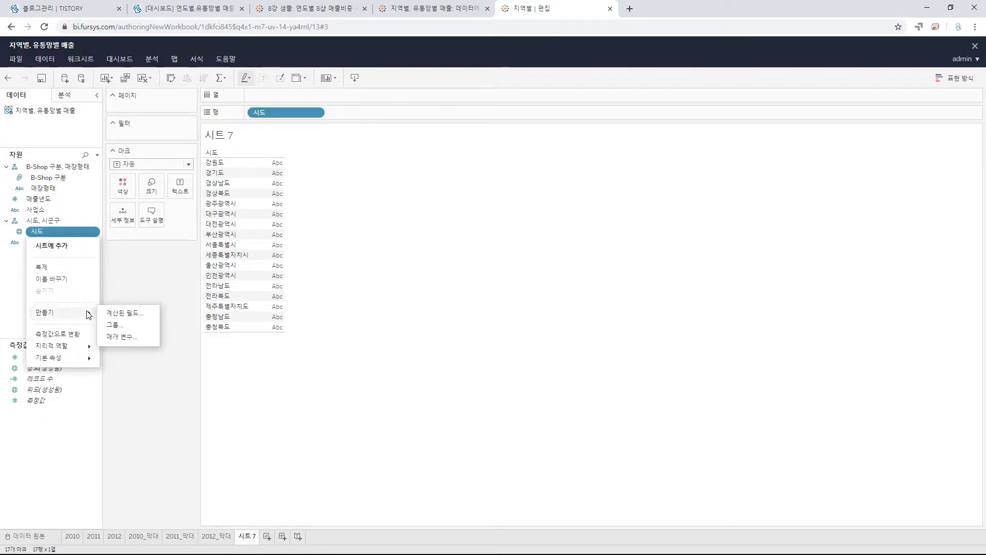
click(135, 326)
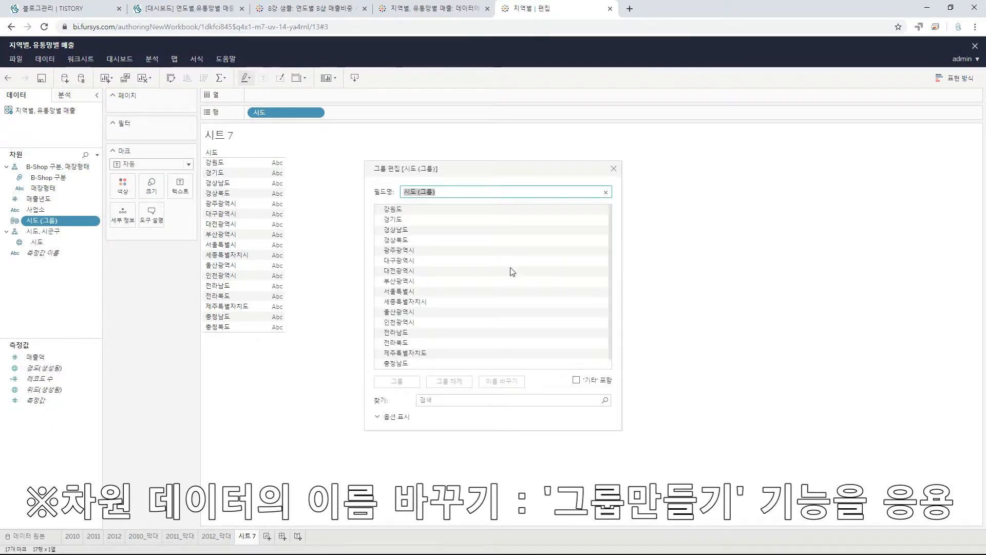
click(395, 209)
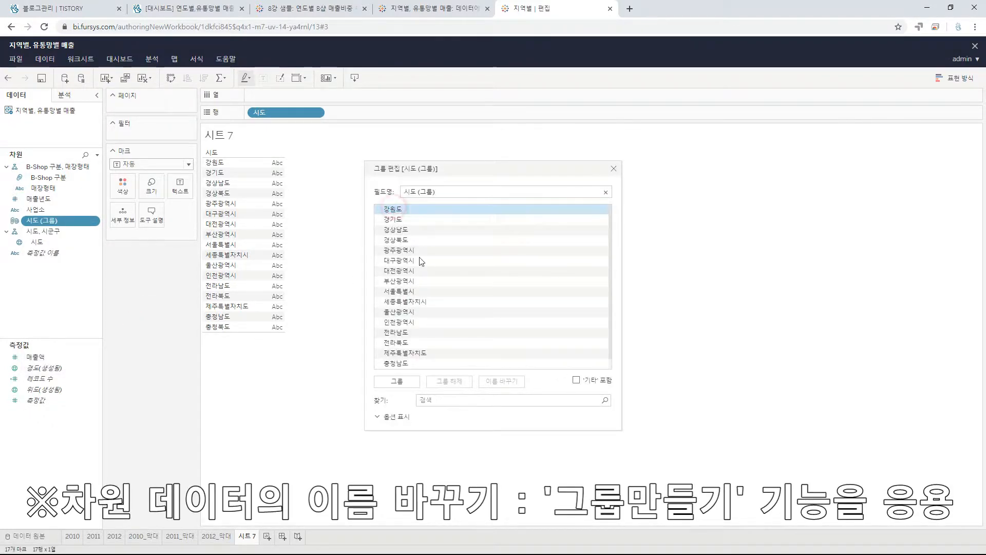
click(399, 382)
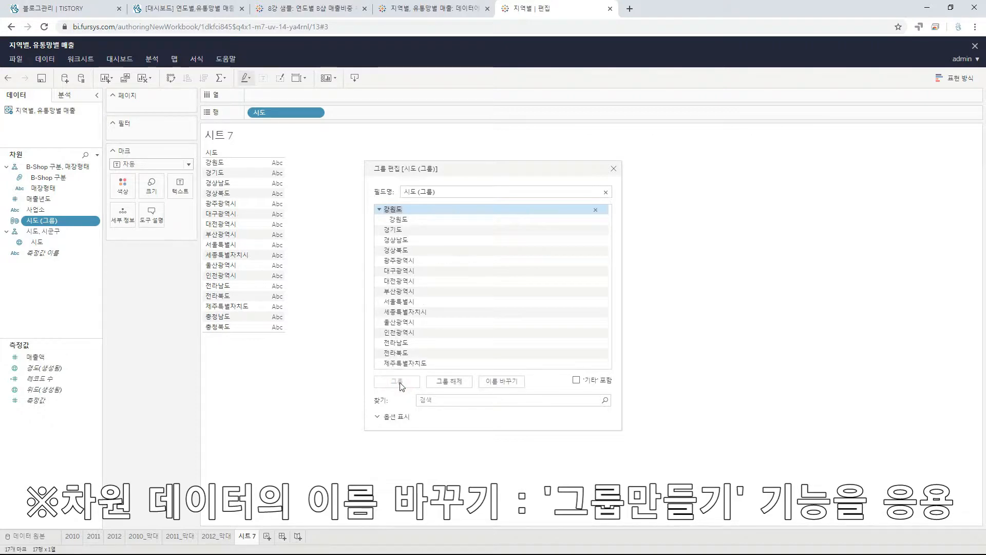
Put 경기도 in its own group within 시도 (그룹) and name the group 경기.
click(417, 231)
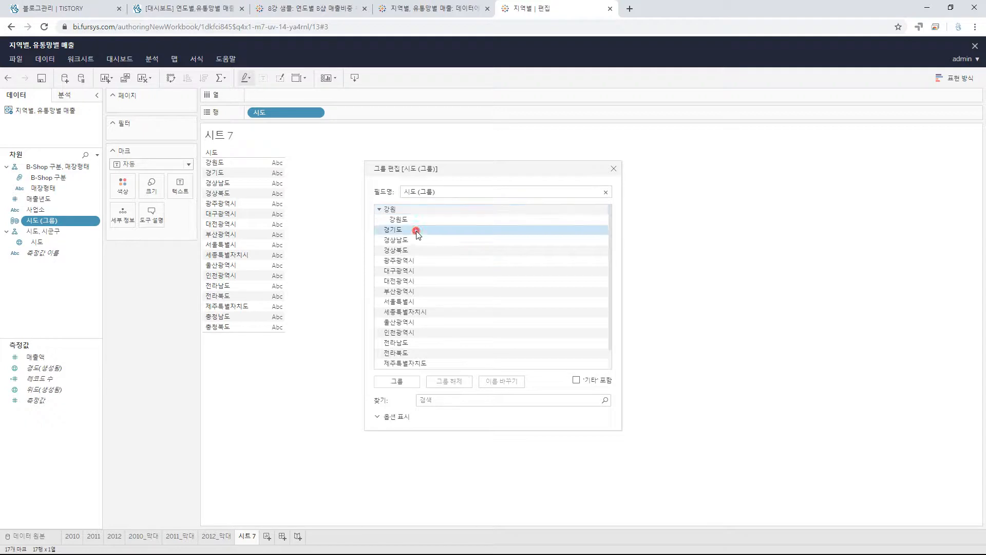
click(409, 383)
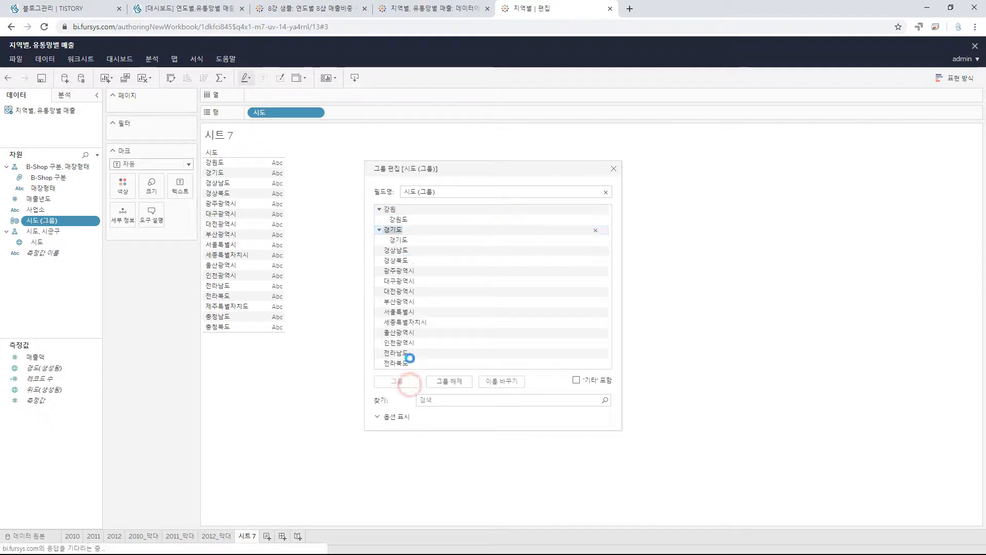
click(416, 230)
key(BackSpace)
key(Return)
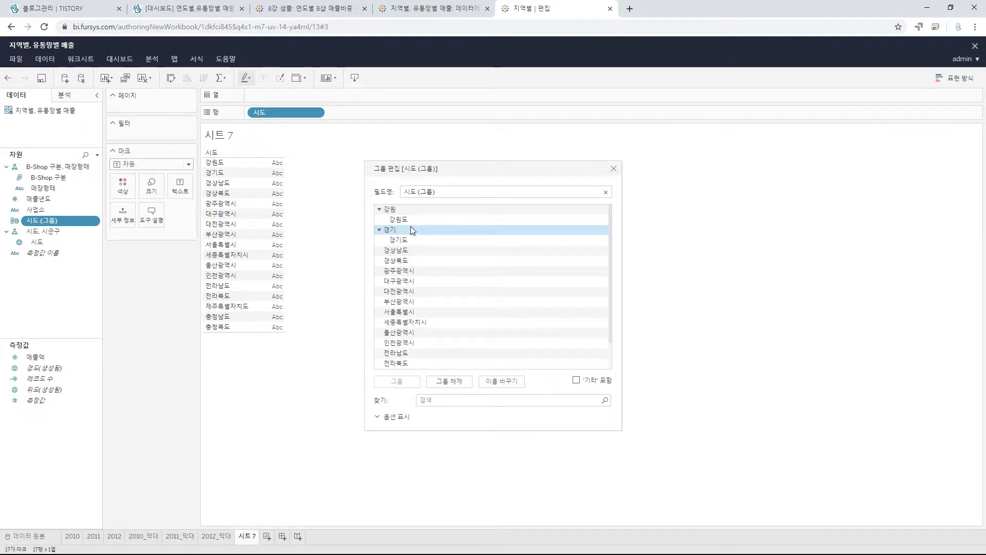
Put 경상남도 and 경상북도 in separate single-member groups named 경남 and 경북.
click(416, 252)
click(397, 381)
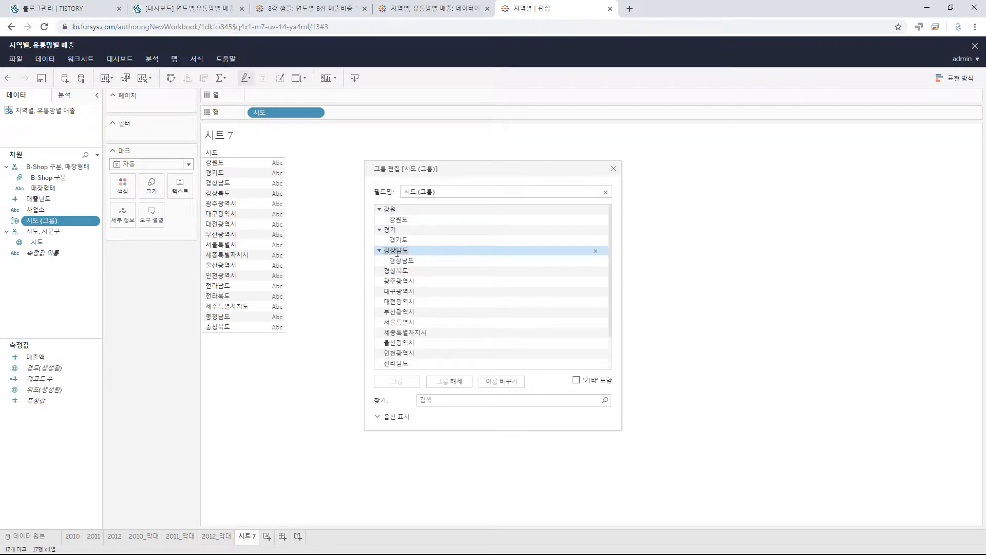
click(395, 250)
key(BackSpace)
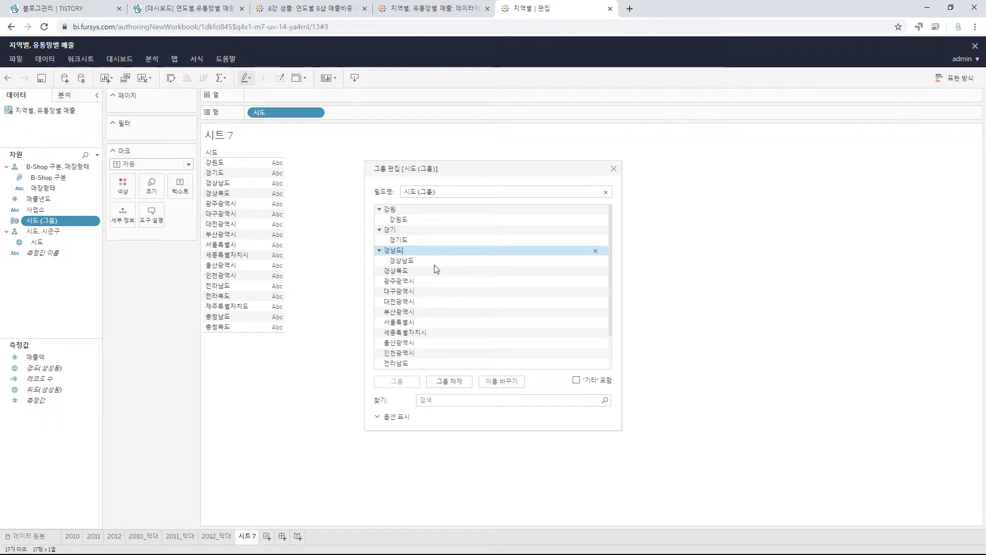
click(435, 267)
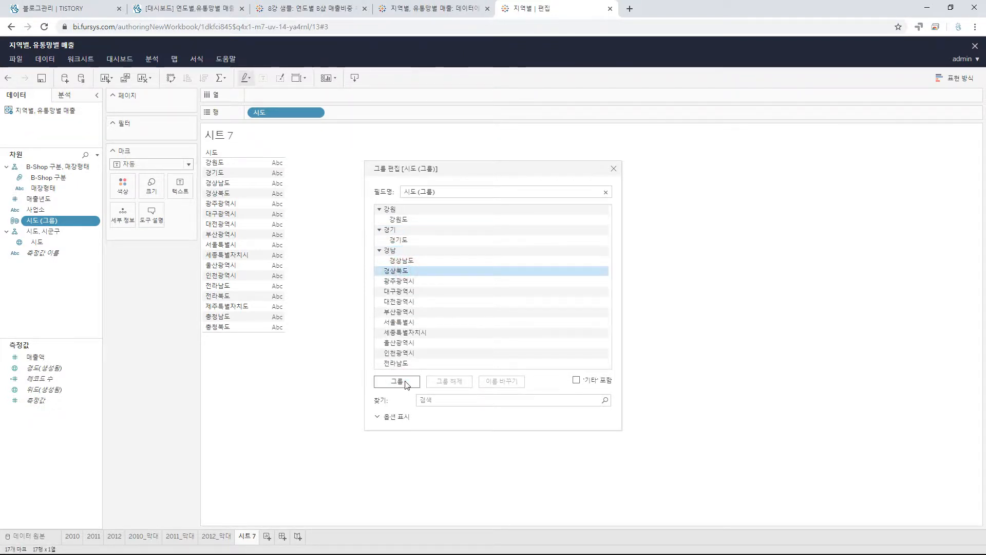
click(398, 380)
click(402, 271)
key(BackSpace)
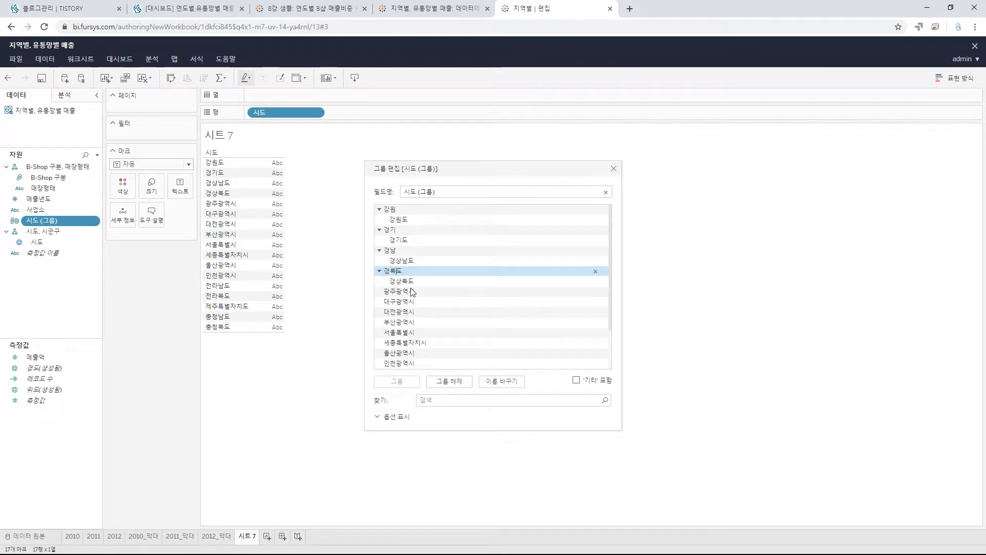
key(BackSpace)
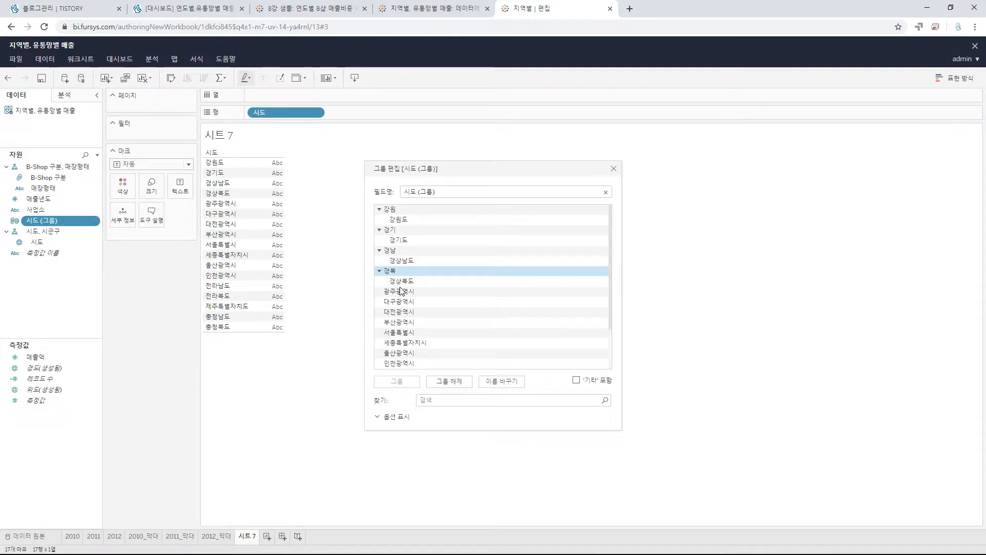
Put 광주광역시 and 대구광역시 in separate single-member groups named 광주 and 대구.
click(399, 295)
click(406, 381)
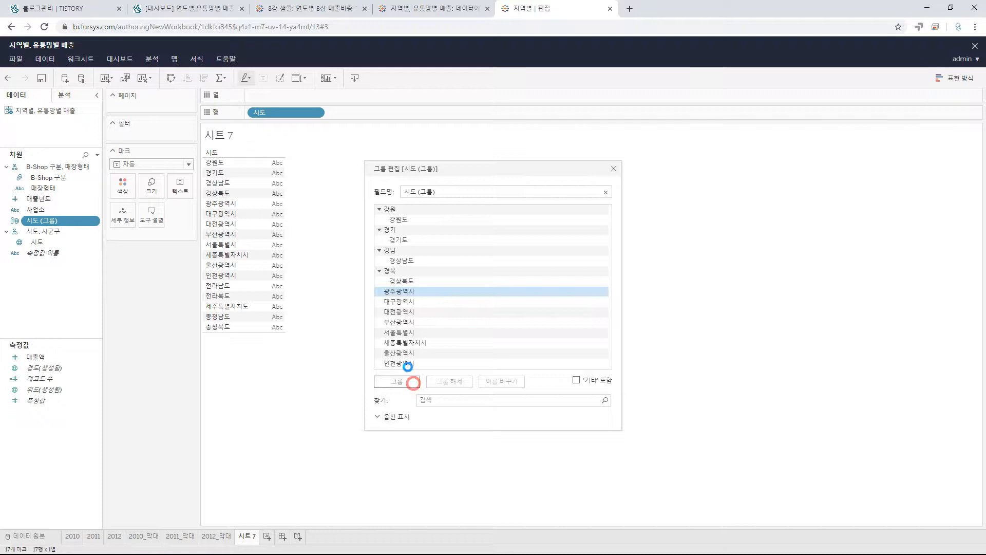
click(427, 290)
click(427, 291)
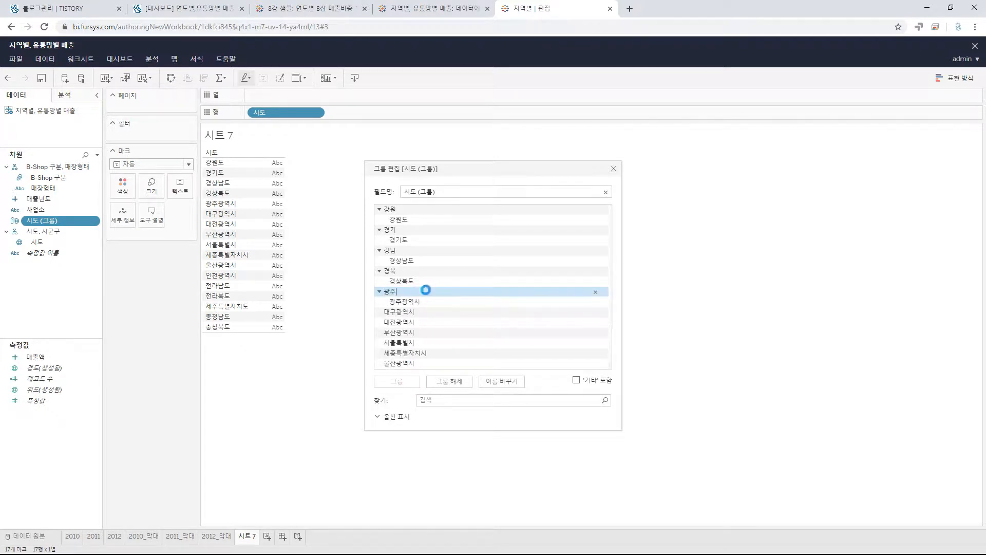
scroll(421, 287, down, 2)
click(405, 251)
click(408, 381)
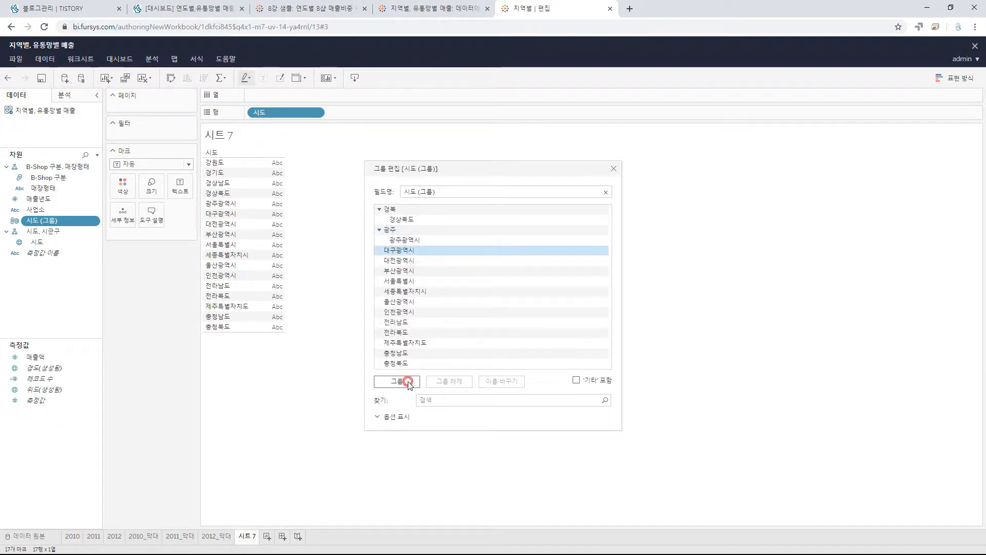
click(436, 252)
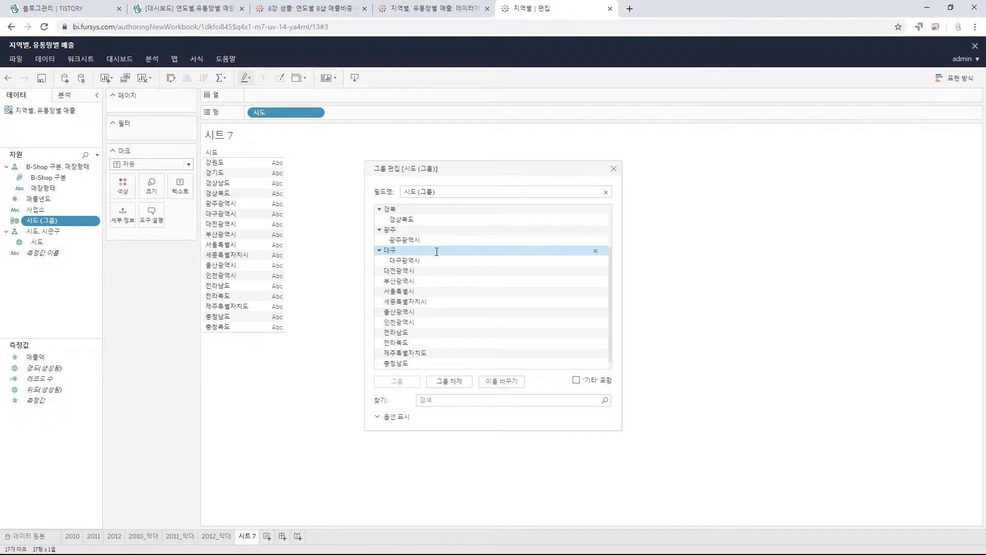
Put 대전광역시 in its own group within 시도 (그룹) and name the group 대전.
click(403, 271)
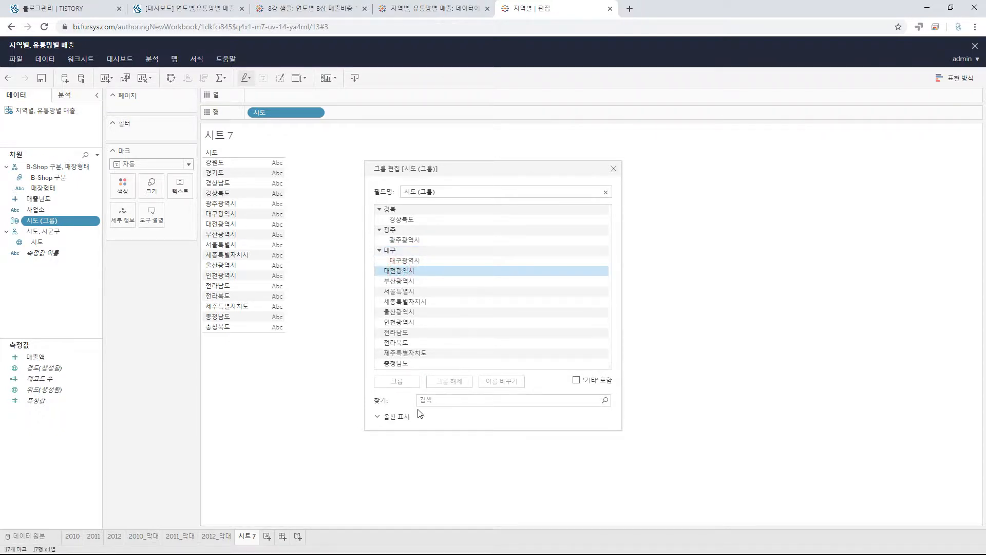
click(409, 381)
click(417, 271)
key(BackSpace)
key(BackSpace)
key(BackSpace)
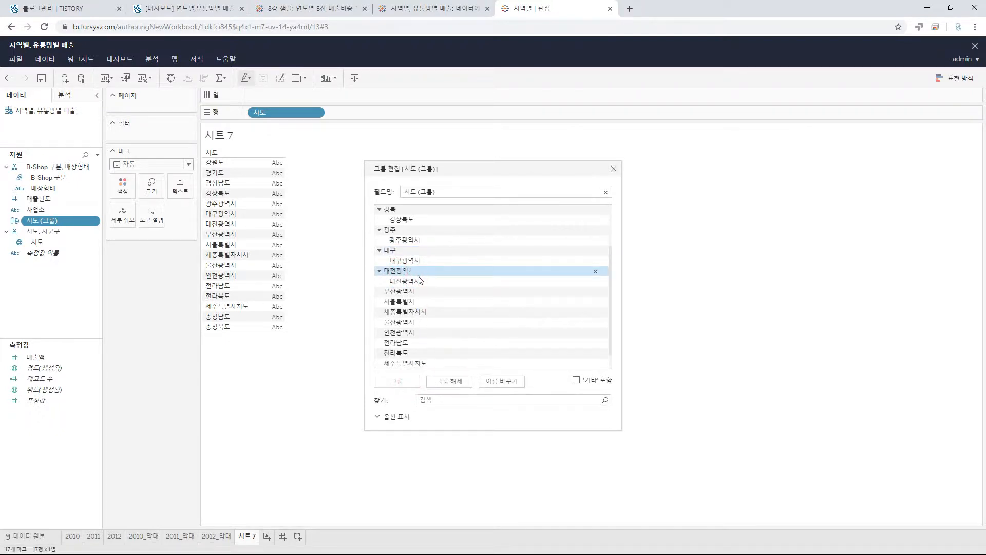
key(Return)
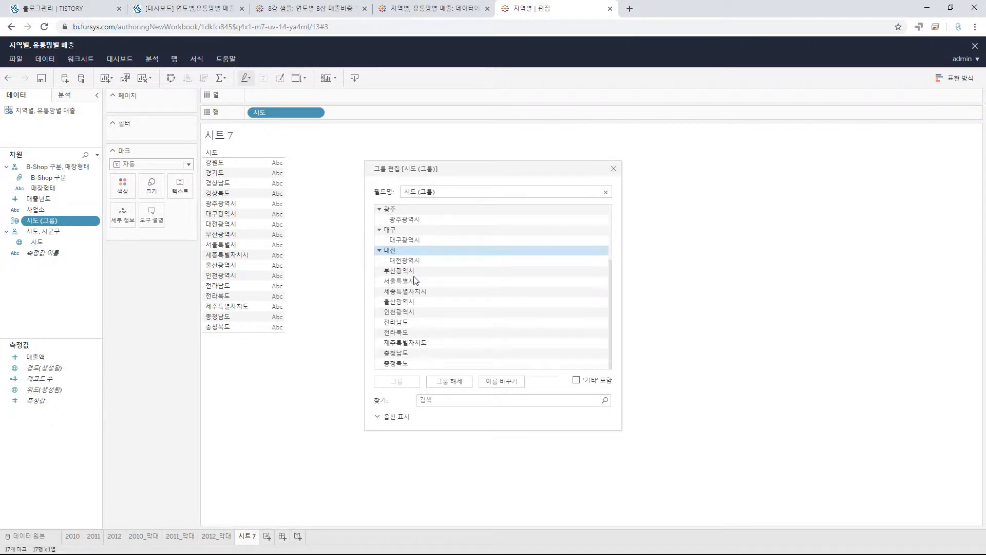
Put 부산광역시 in its own group within 시도 (그룹) and name the group 부산.
click(413, 271)
click(398, 381)
click(444, 270)
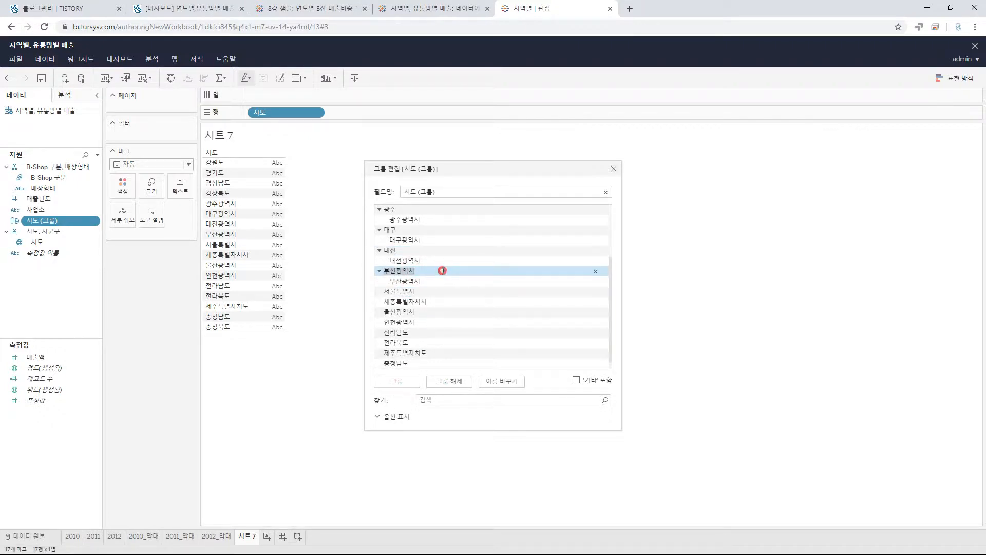
key(BackSpace)
key(BackSpace)
key(BackSpace)
click(444, 271)
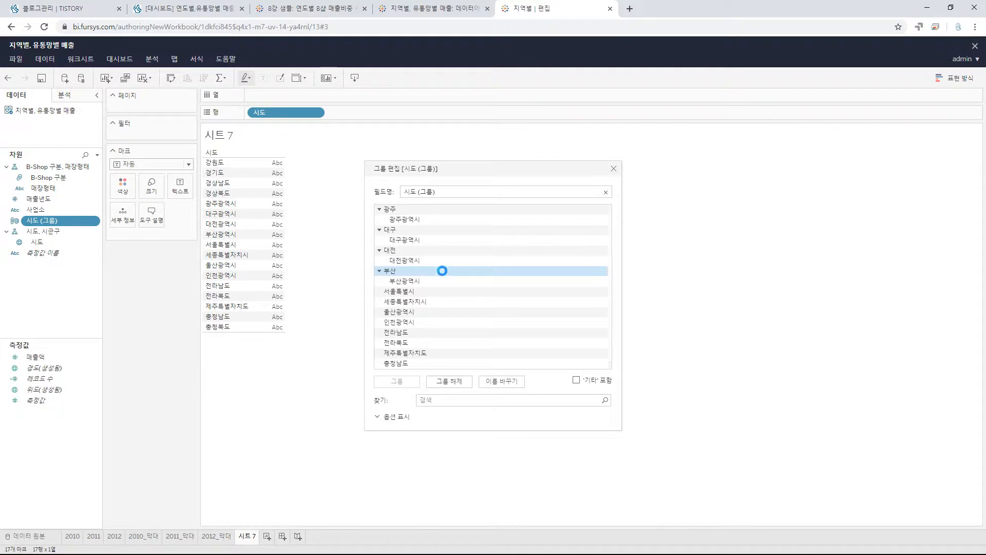
Put 서울특별시 and 세종특별자치시 in separate single-member groups named 서울 and 세종.
click(435, 292)
click(398, 381)
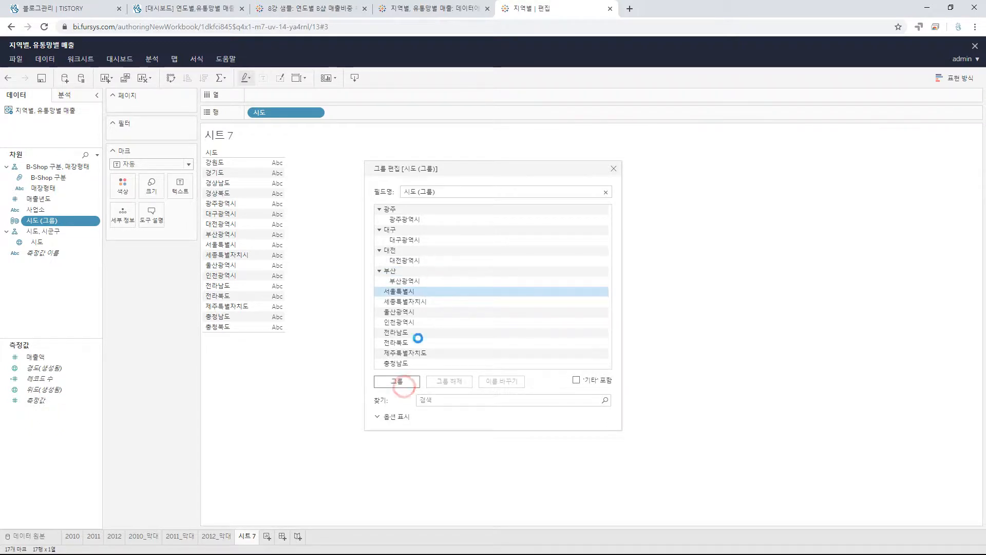
click(445, 291)
key(BackSpace)
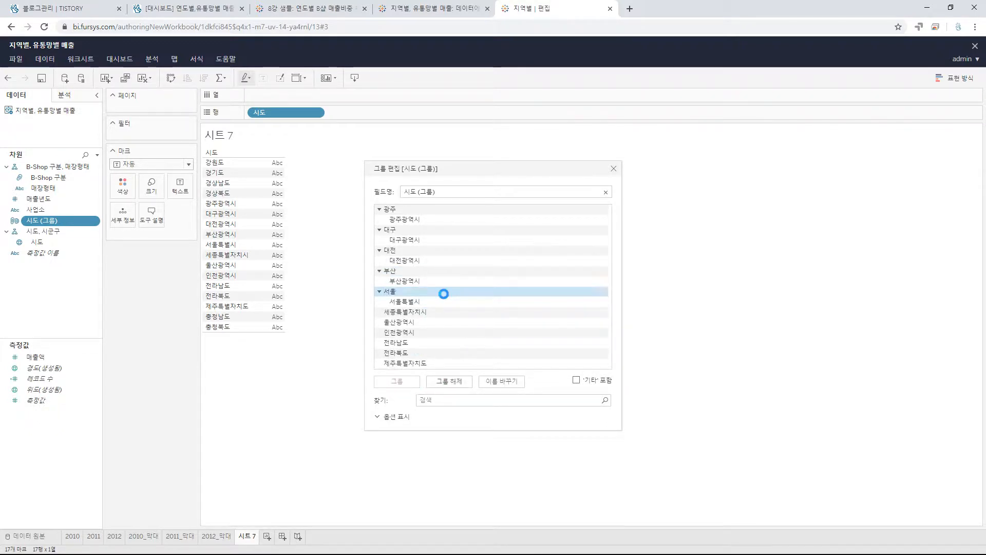
click(436, 312)
click(411, 381)
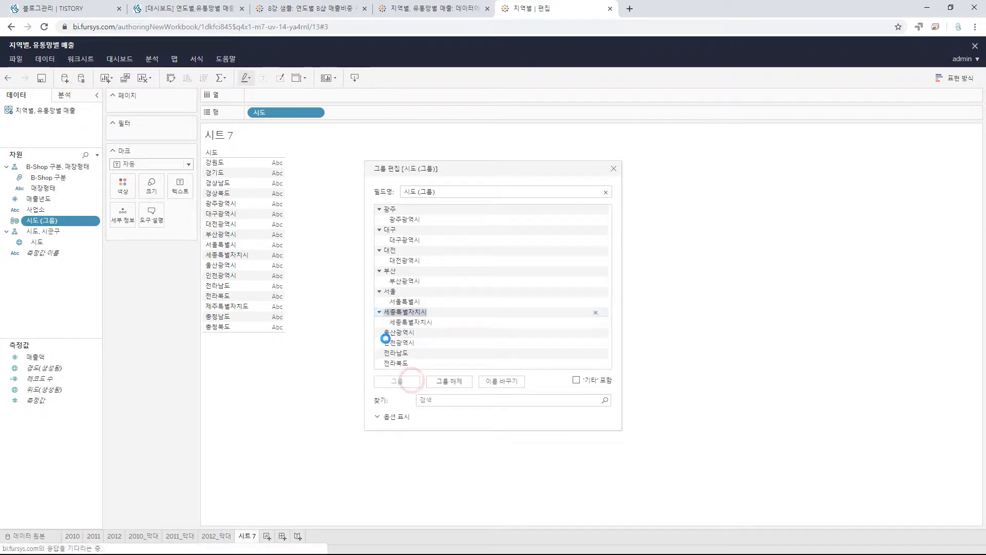
click(438, 312)
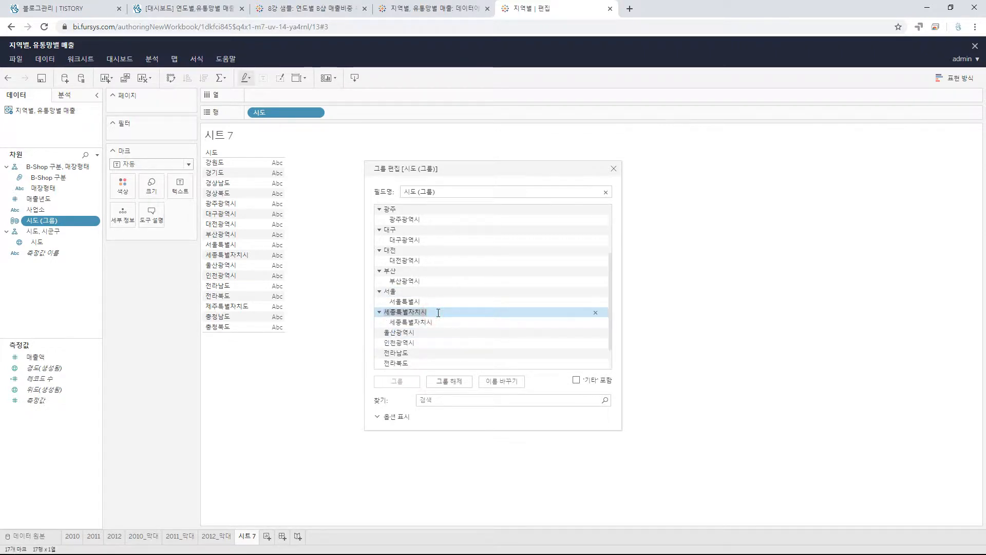
click(438, 312)
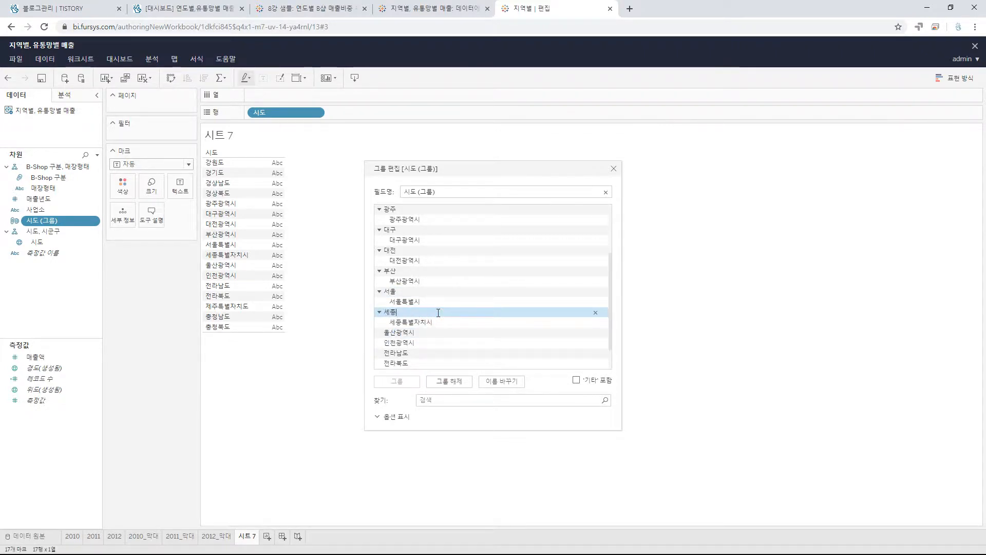
click(438, 311)
Put 울산광역시 and 인천광역시 in separate single-member groups named 울산 and 인천.
click(438, 332)
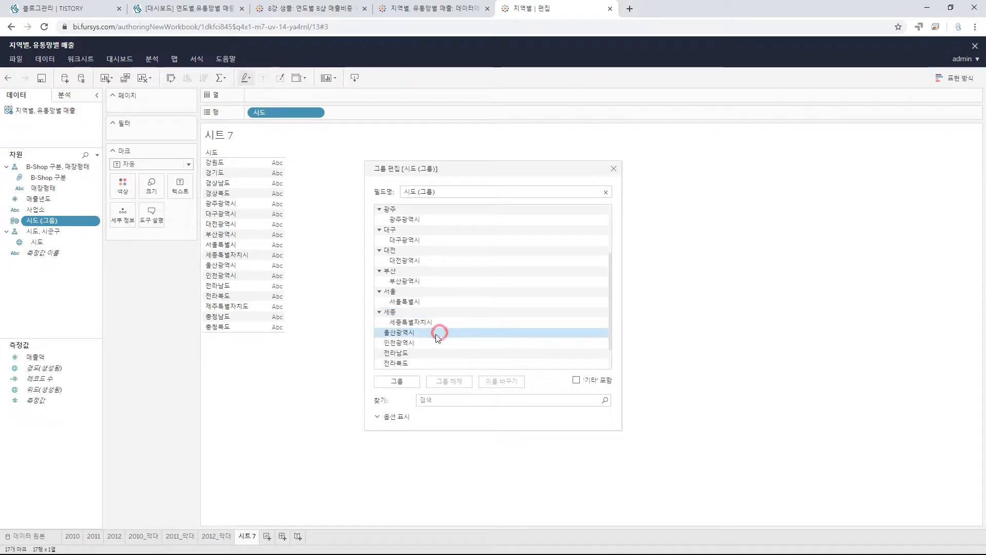
scroll(435, 340, down, 1)
click(409, 378)
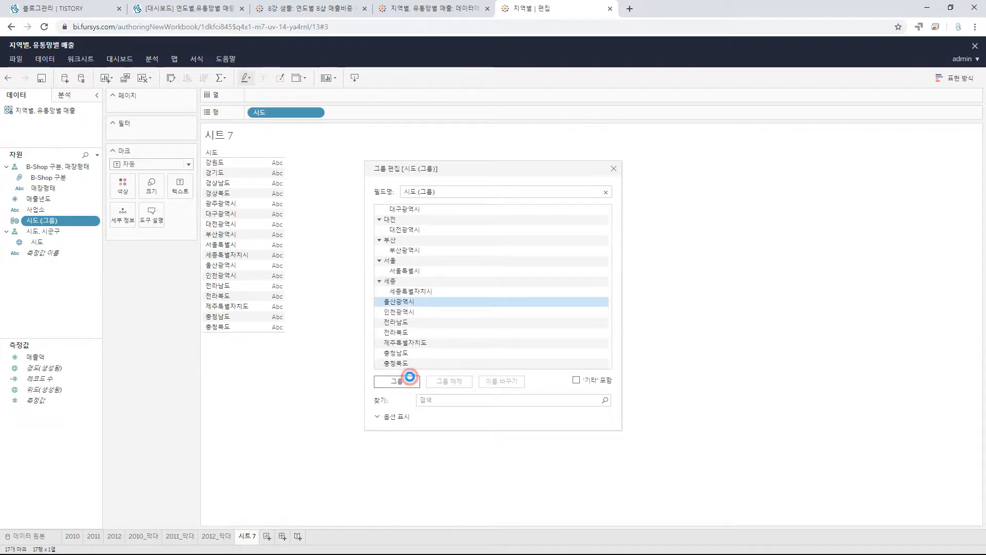
click(422, 304)
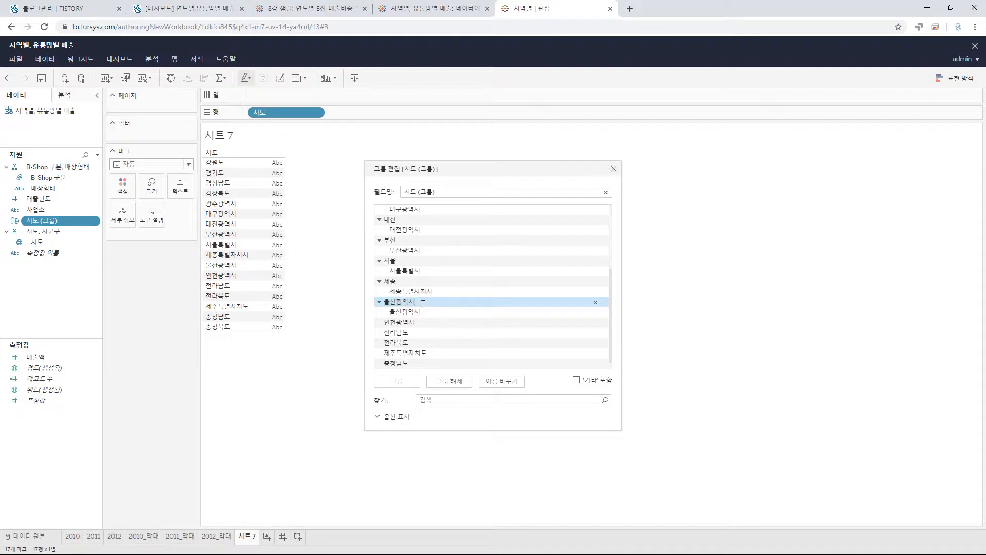
click(423, 303)
click(429, 322)
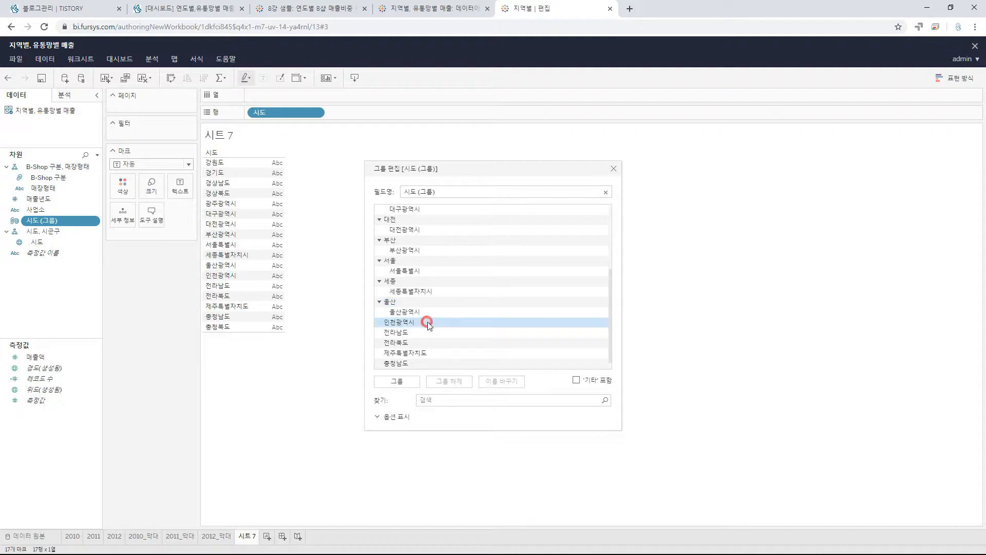
click(416, 379)
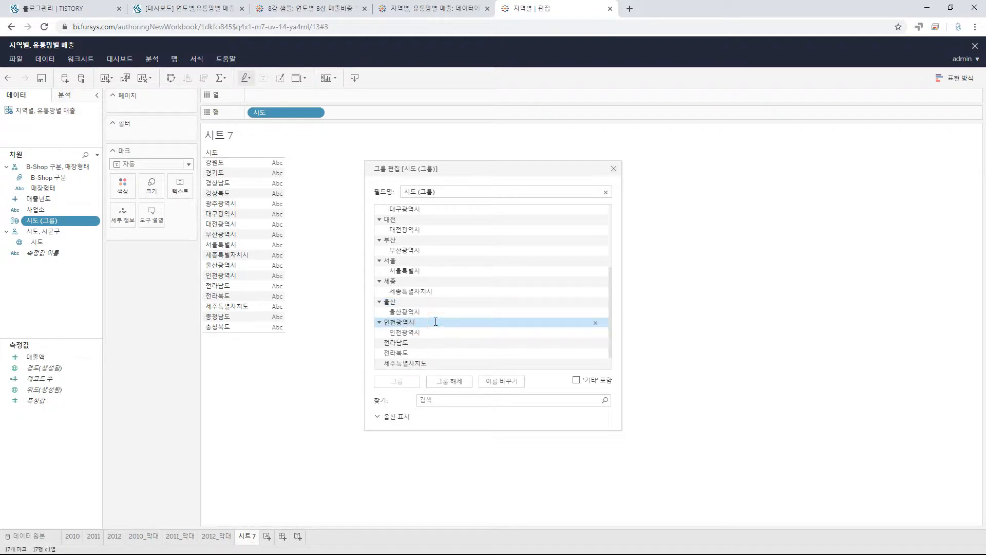
click(434, 321)
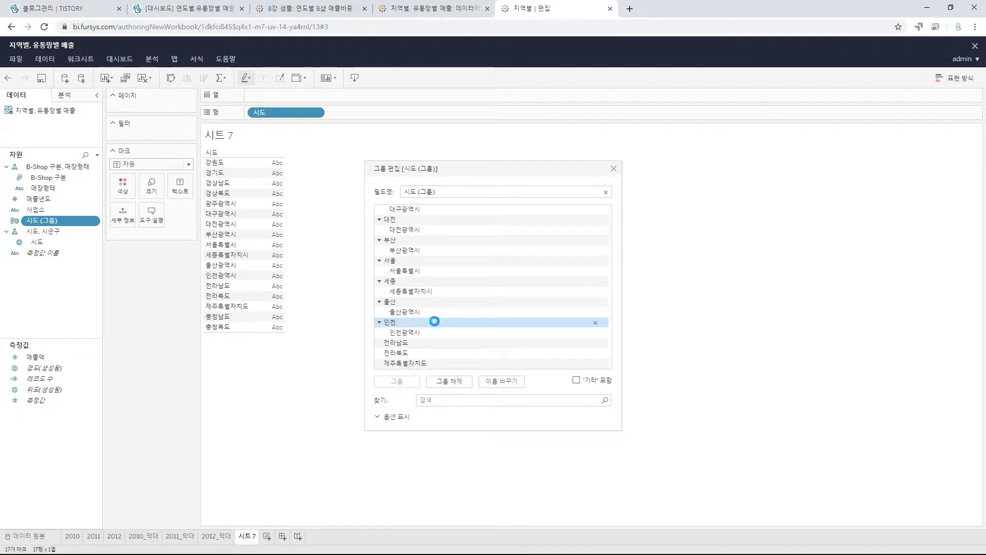
Put 전라남도 and 전라북도 in separate single-member groups named 전남 and 전북.
scroll(409, 316, down, 1)
click(407, 321)
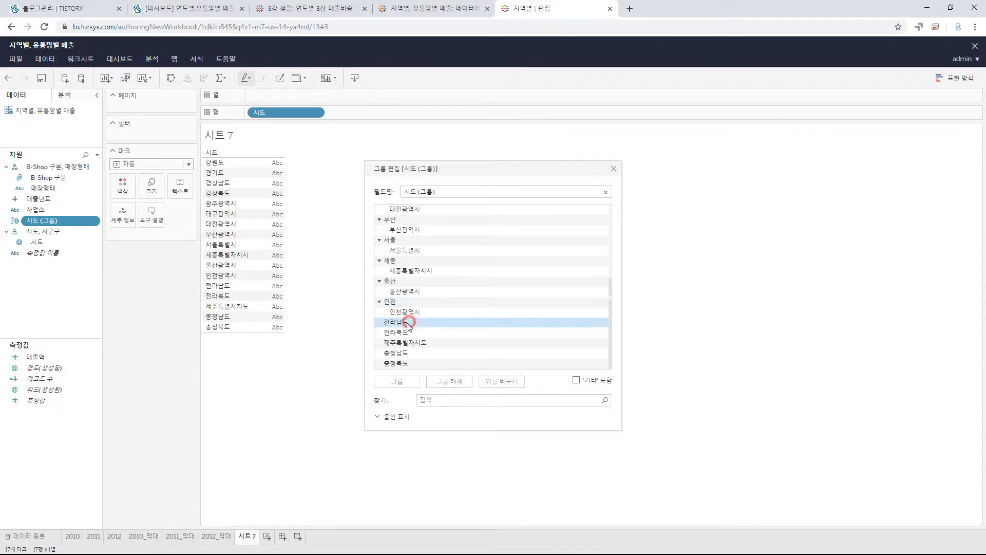
click(397, 385)
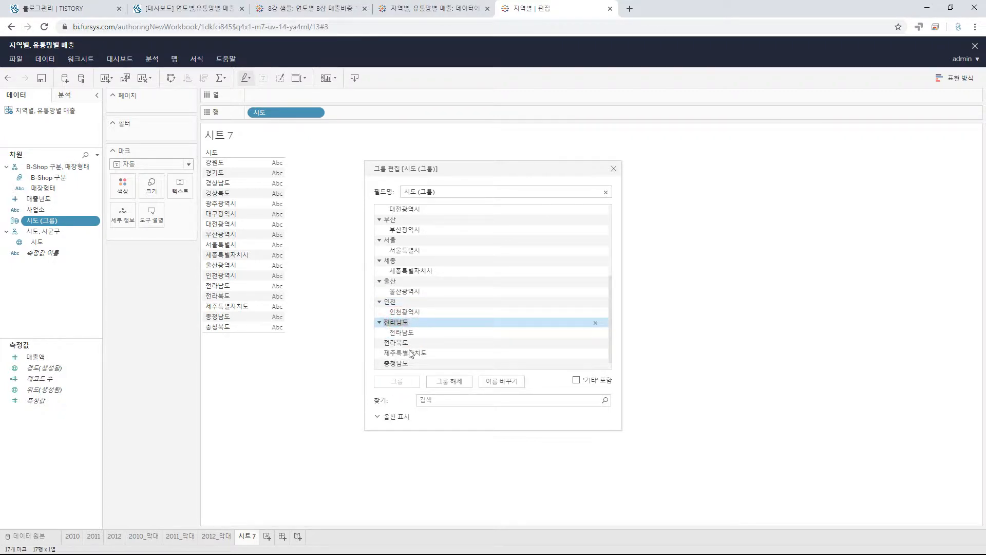
click(396, 321)
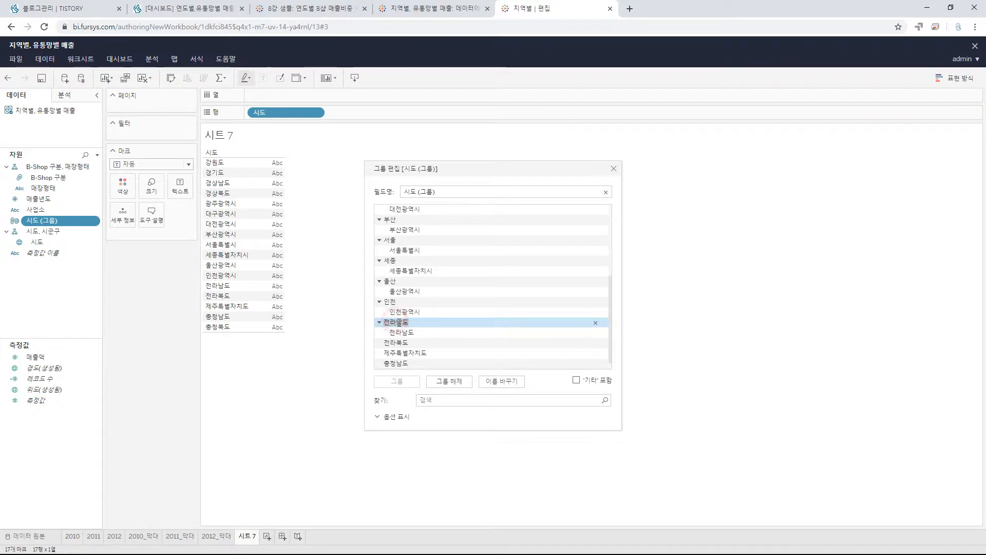
click(672, 357)
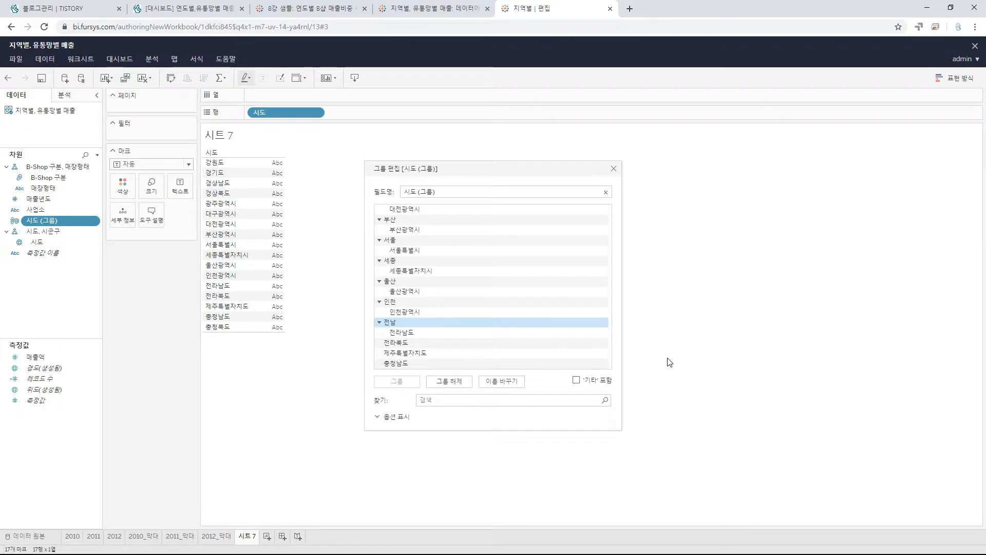
click(440, 342)
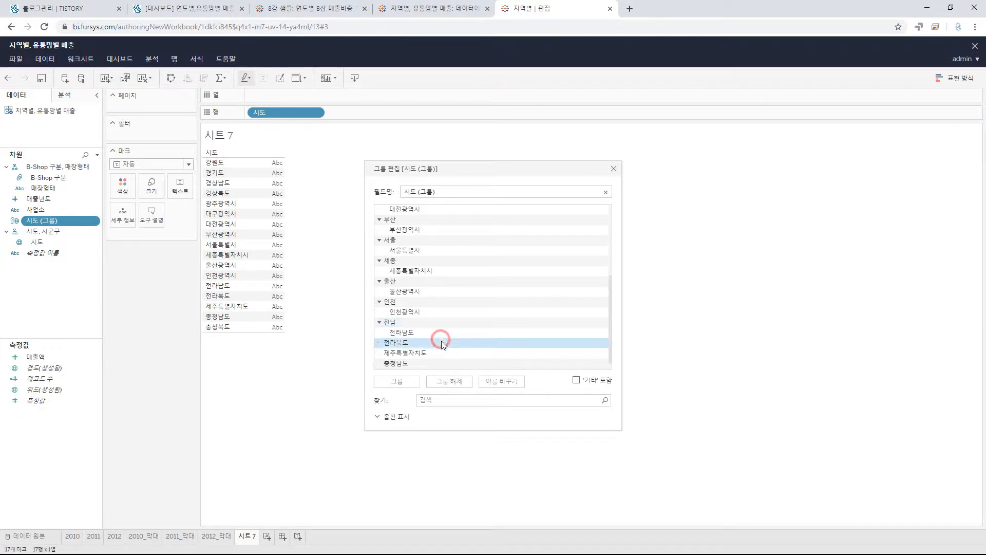
click(397, 381)
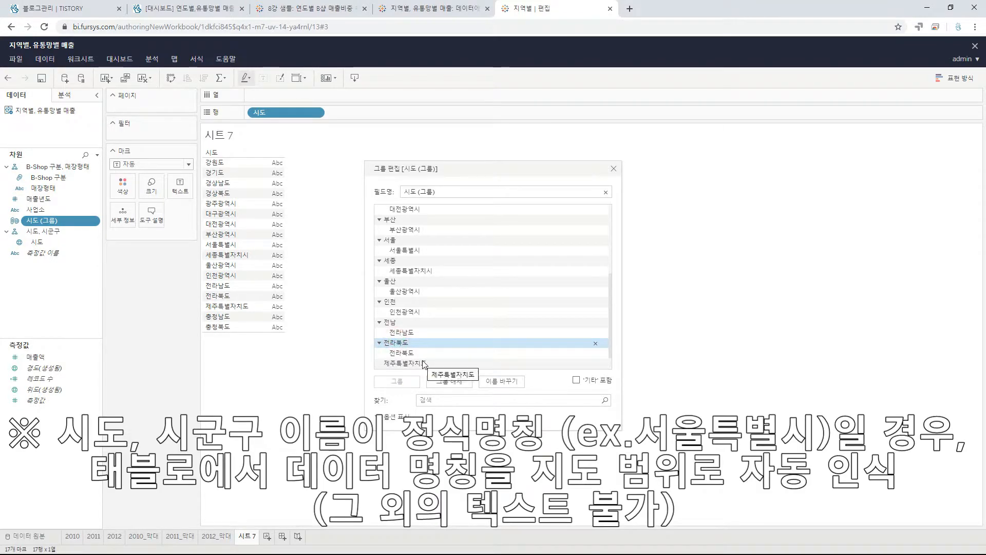
key(BackSpace)
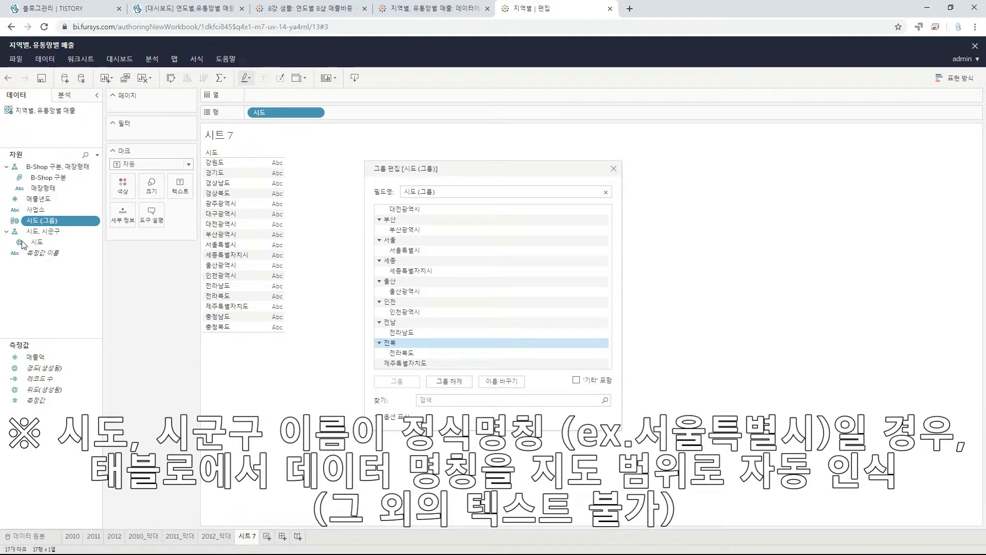
Put 제주특별자치도 in its own group within the 시도 group field and name the group 제주.
scroll(462, 308, down, 2)
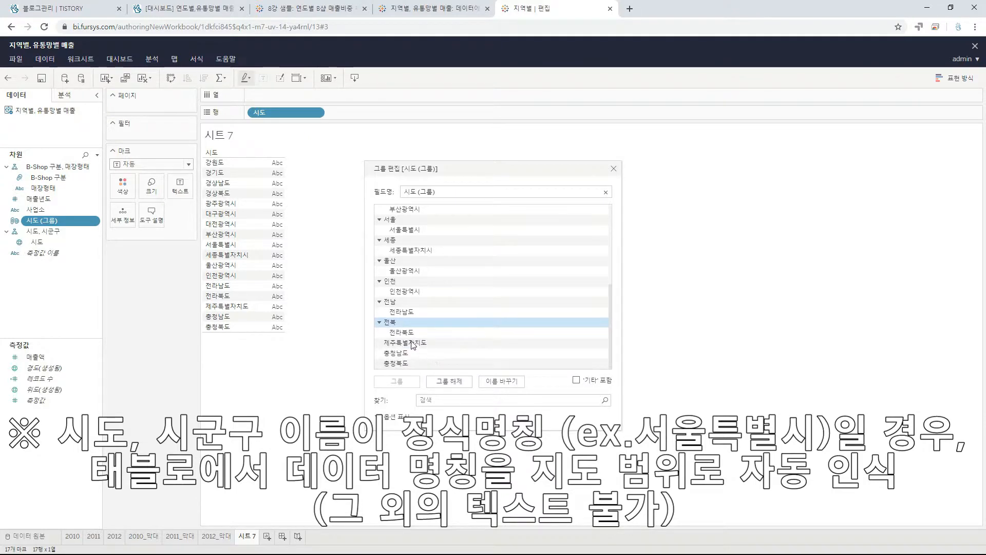
click(414, 343)
click(406, 375)
click(438, 344)
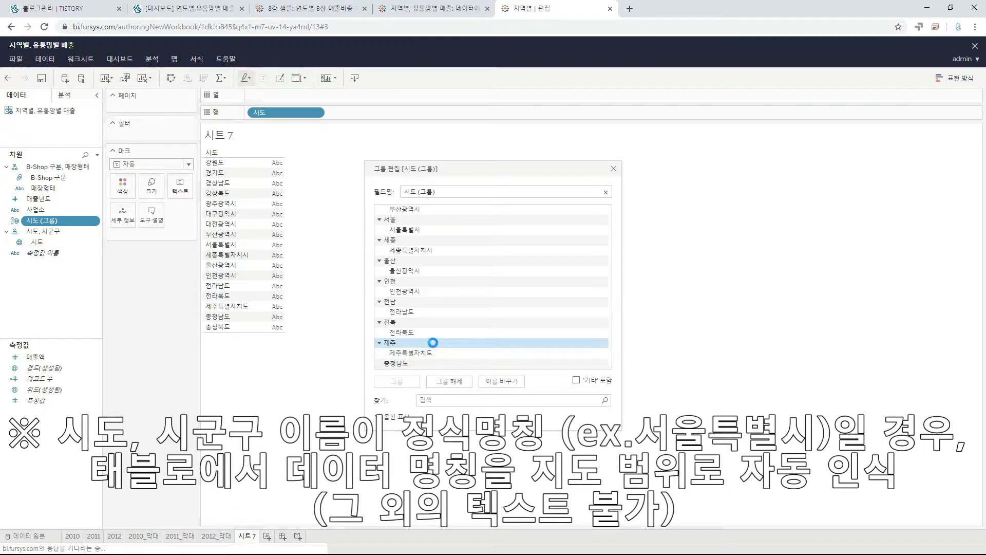
Put 충청남도 in its own group within the 시도 group field and name the group 충남.
scroll(403, 323, down, 1)
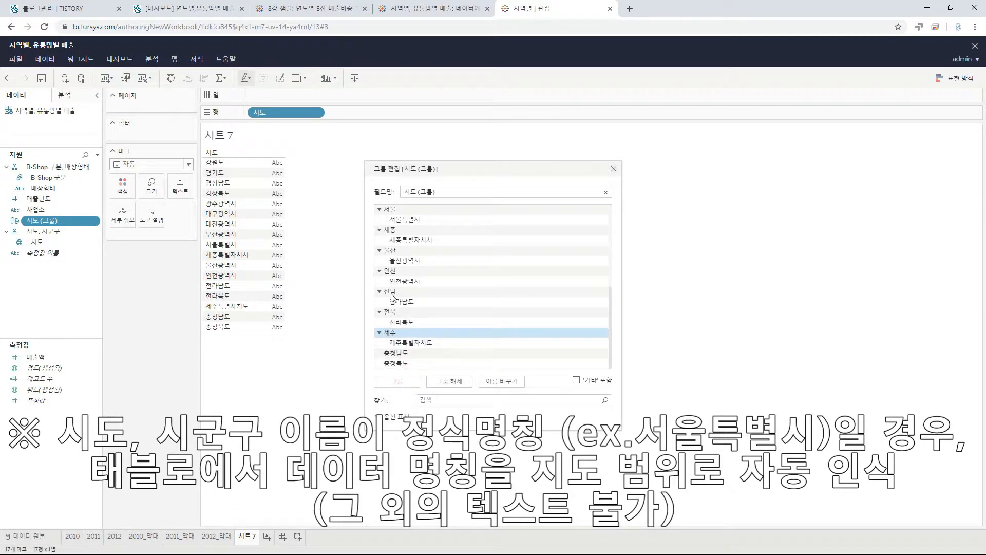
click(406, 354)
click(410, 374)
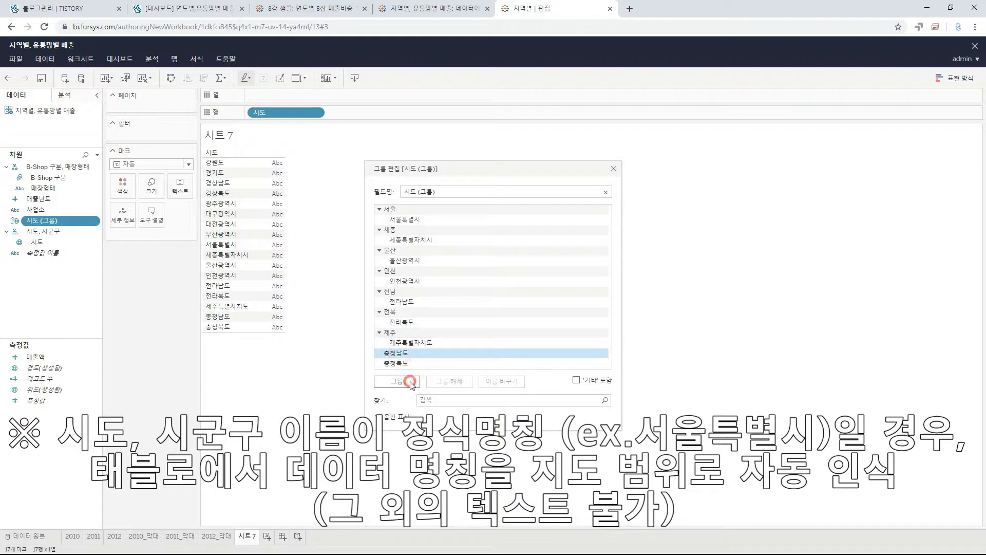
key(BackSpace)
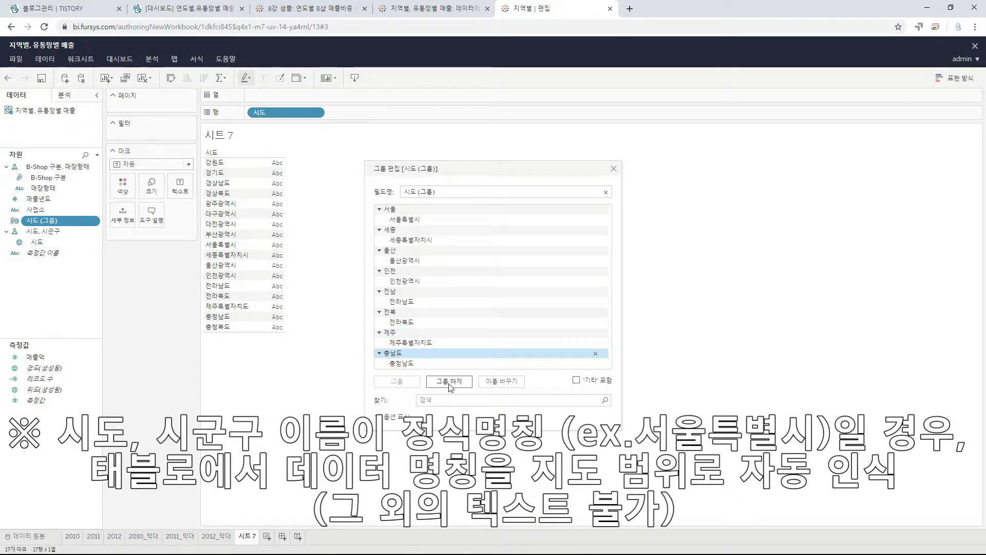
key(BackSpace)
key(Return)
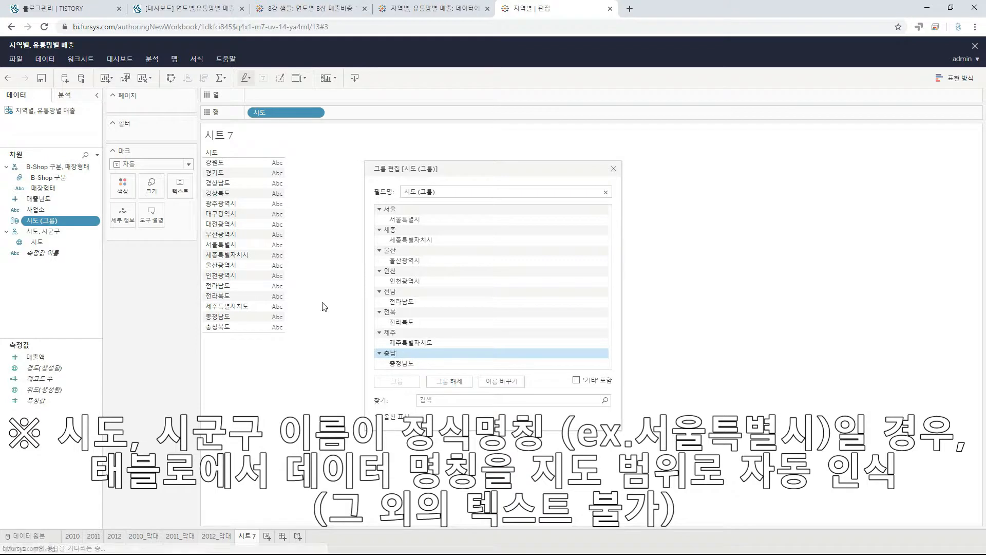
Put 충청북도 in its own group within the 시도 group field and name the group 충북.
scroll(400, 354, down, 1)
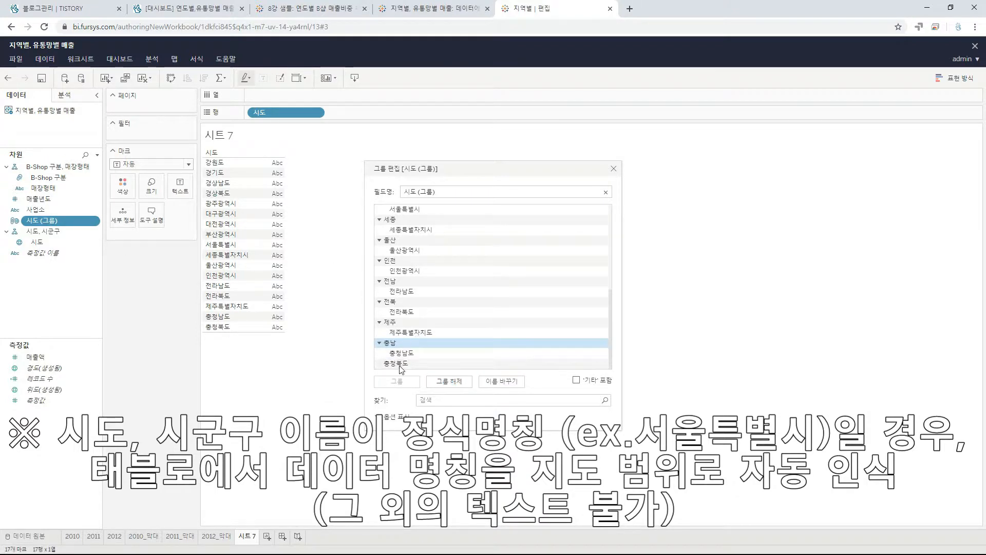
click(398, 363)
click(406, 381)
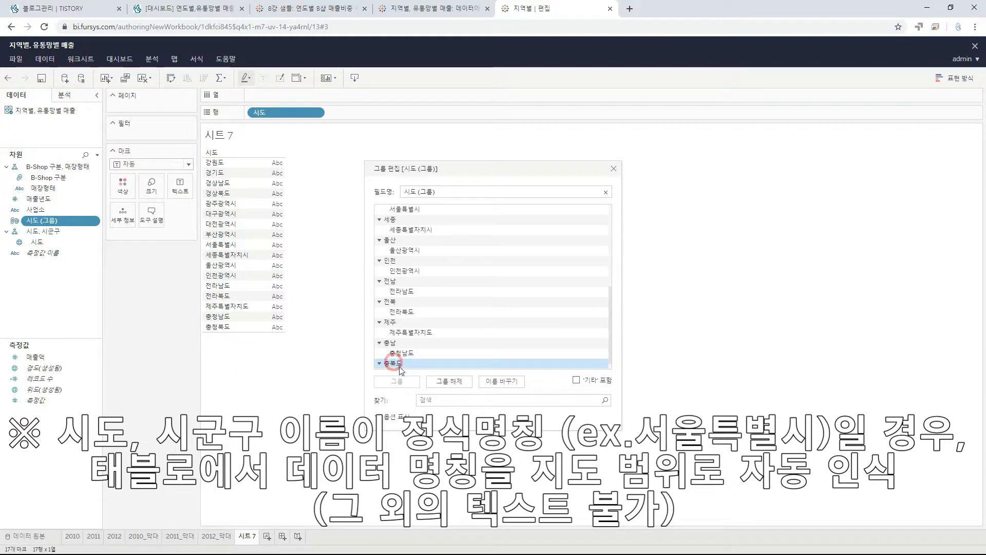
click(406, 380)
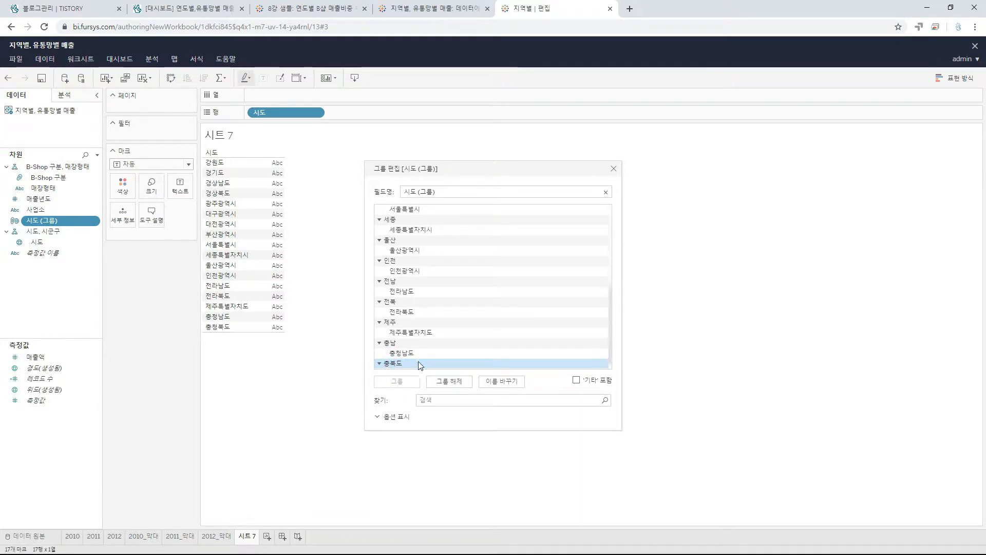
scroll(407, 348, down, 1)
click(502, 380)
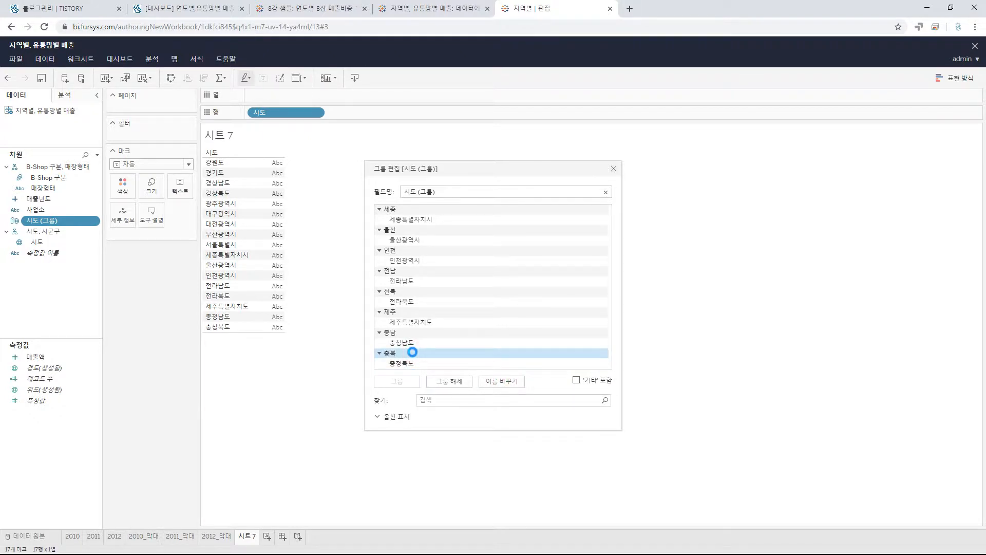
Rename the group field as 시도 (이름수정), review its group list and finish editing the group.
click(432, 193)
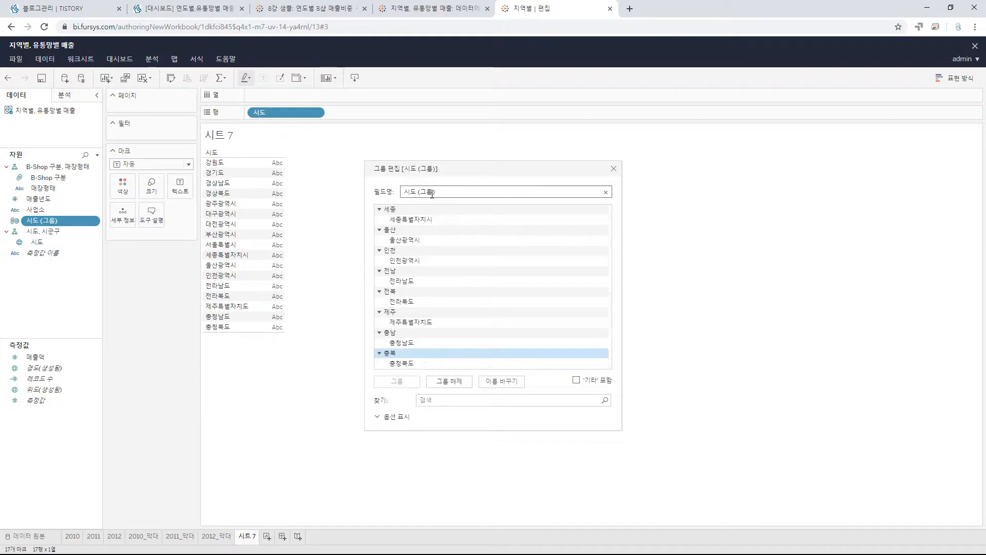
triple_click(448, 193)
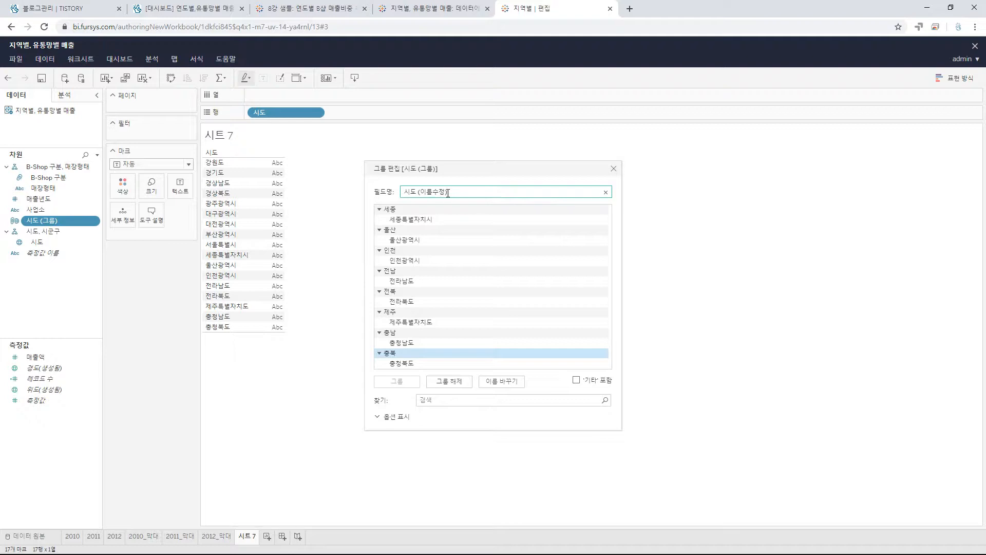
click(554, 374)
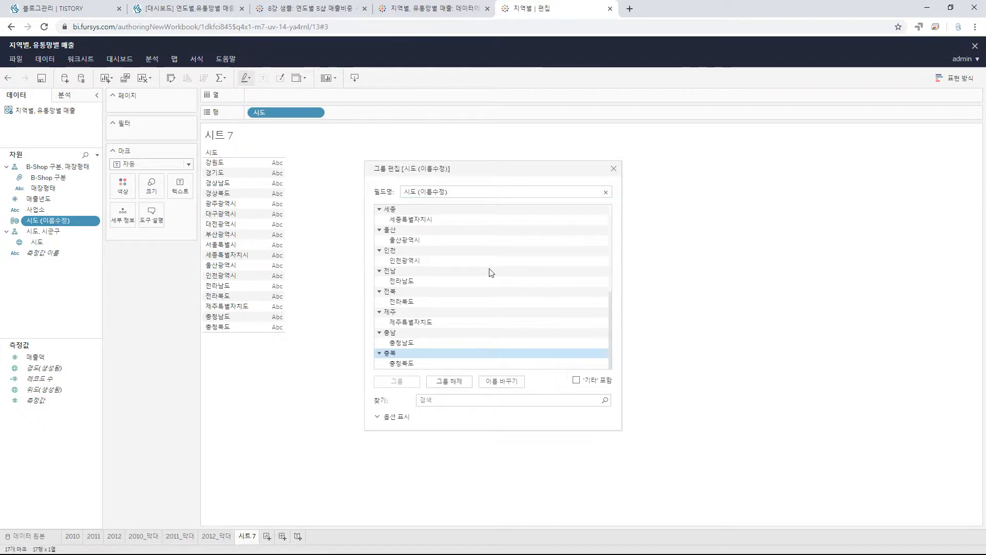
scroll(443, 305, up, 4)
scroll(420, 258, down, 4)
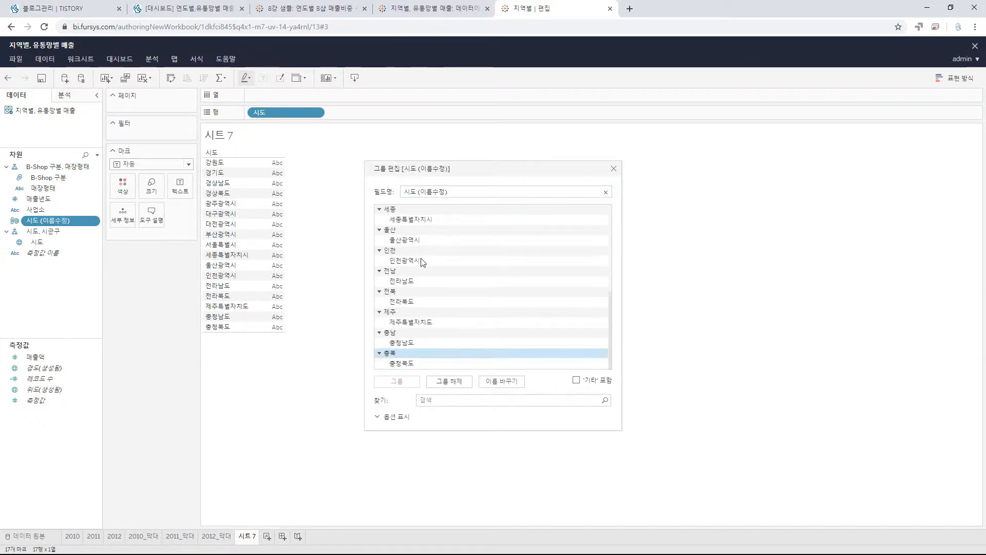
click(532, 176)
click(612, 168)
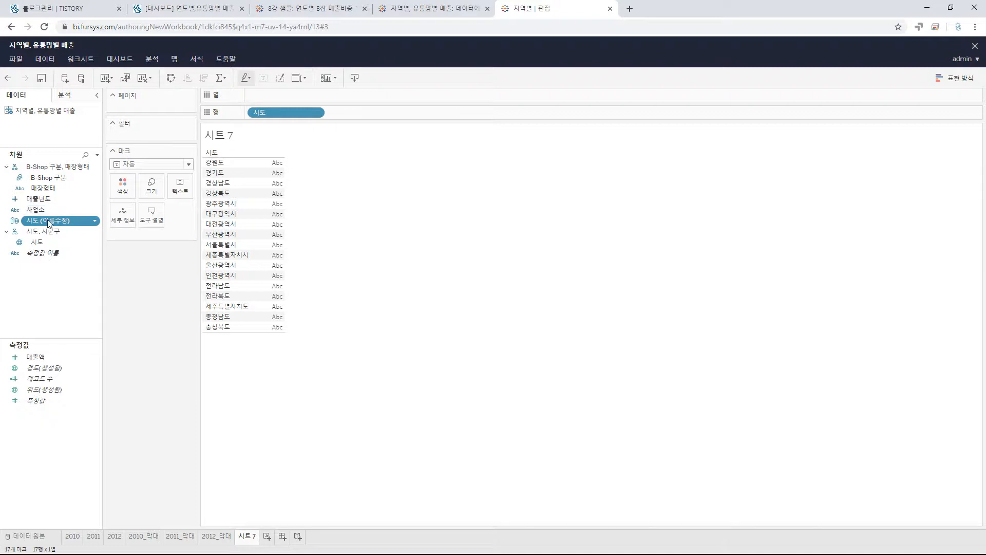
Replace 시도 on the sheet with 시도 (이름수정) as columns and text labels, hiding the column header.
drag(50, 220, 150, 330)
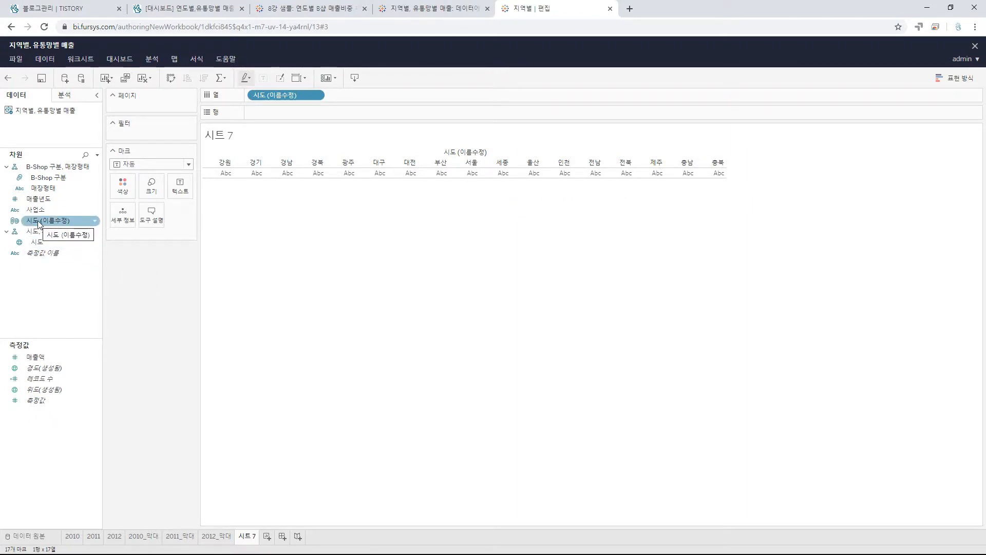
drag(39, 224, 183, 188)
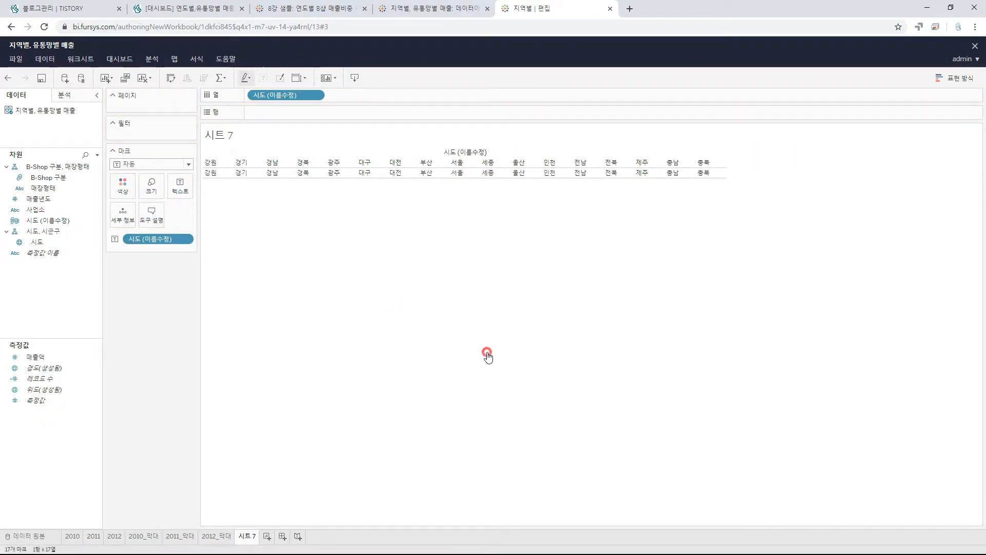
click(319, 97)
click(282, 141)
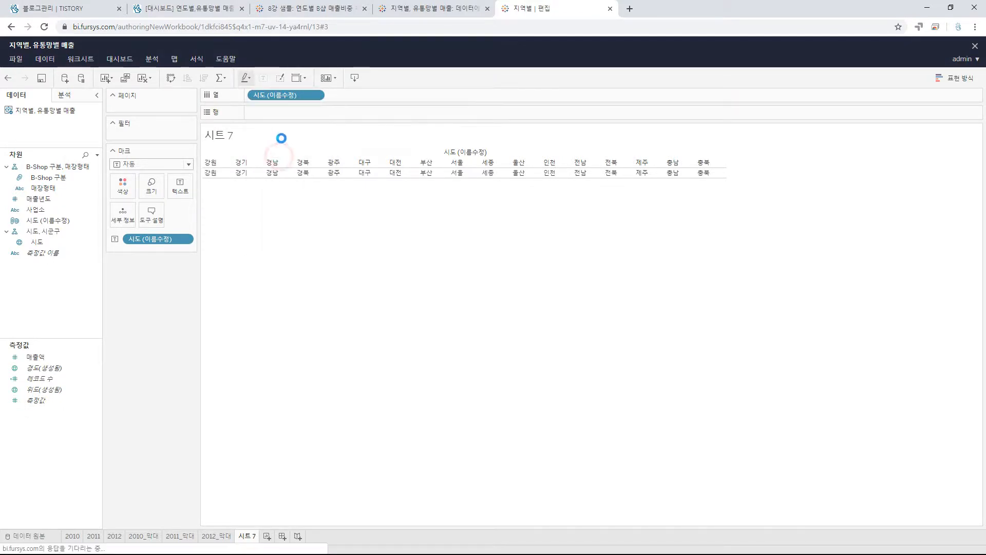
Exclude the columns' 시도 (이름수정) field from the tooltip and fit the sheet to the entire view (전체 보기).
click(319, 96)
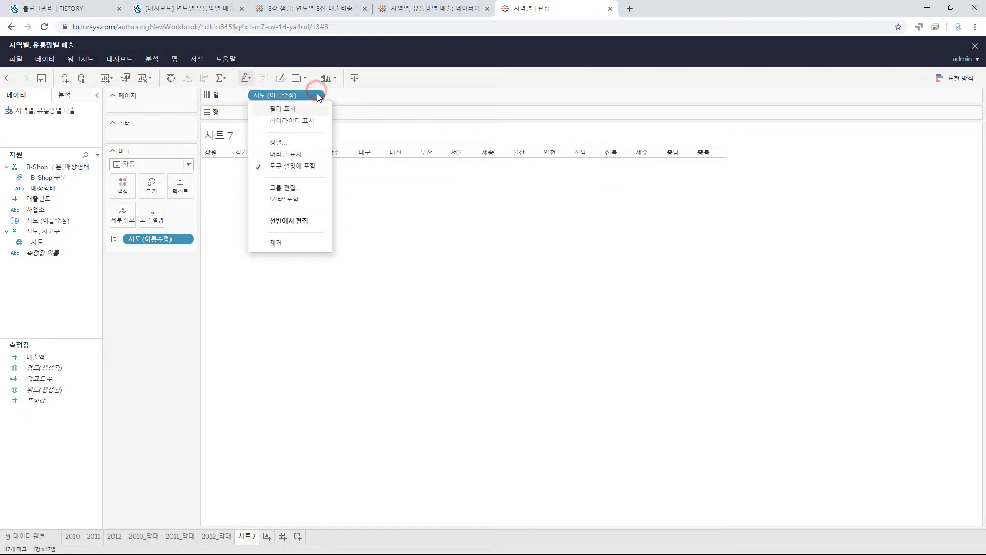
click(310, 167)
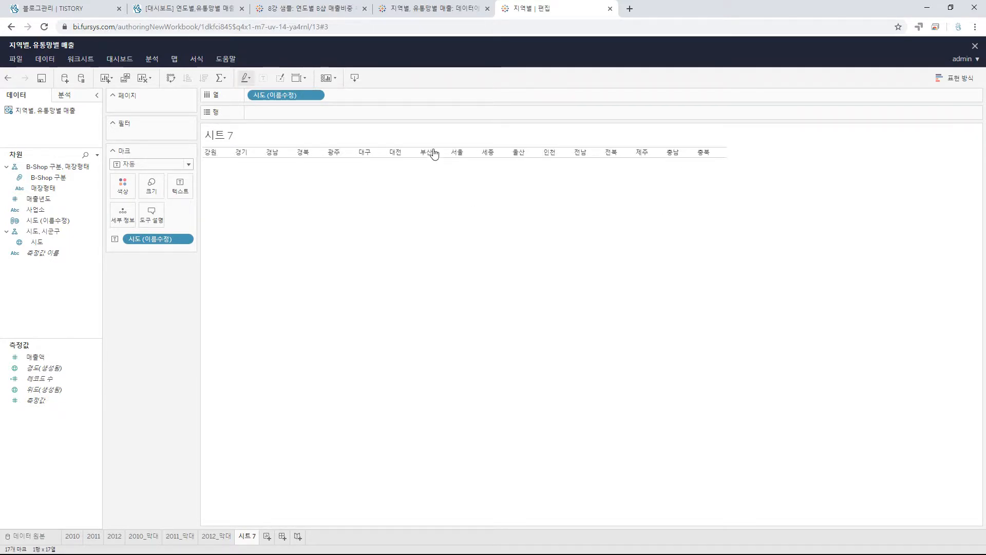
click(299, 77)
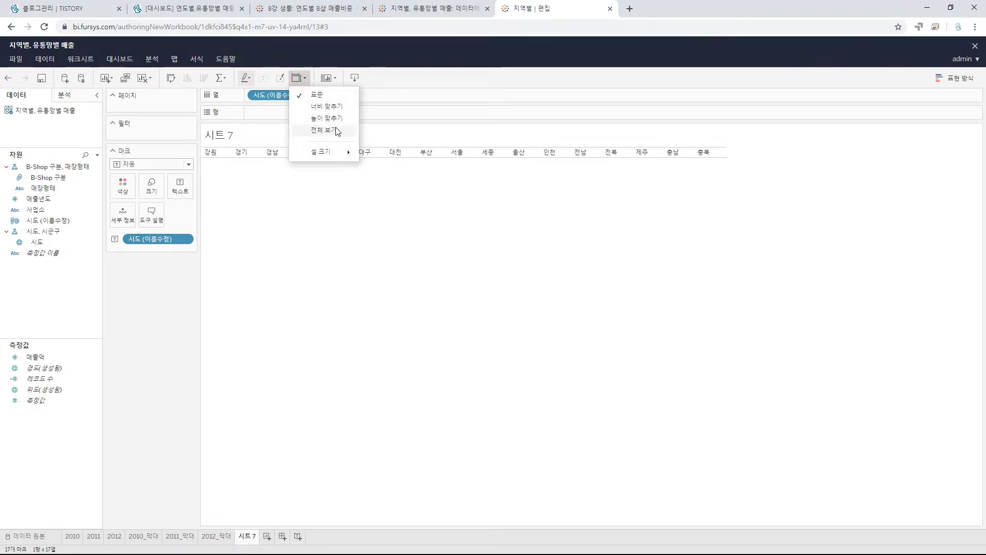
click(336, 131)
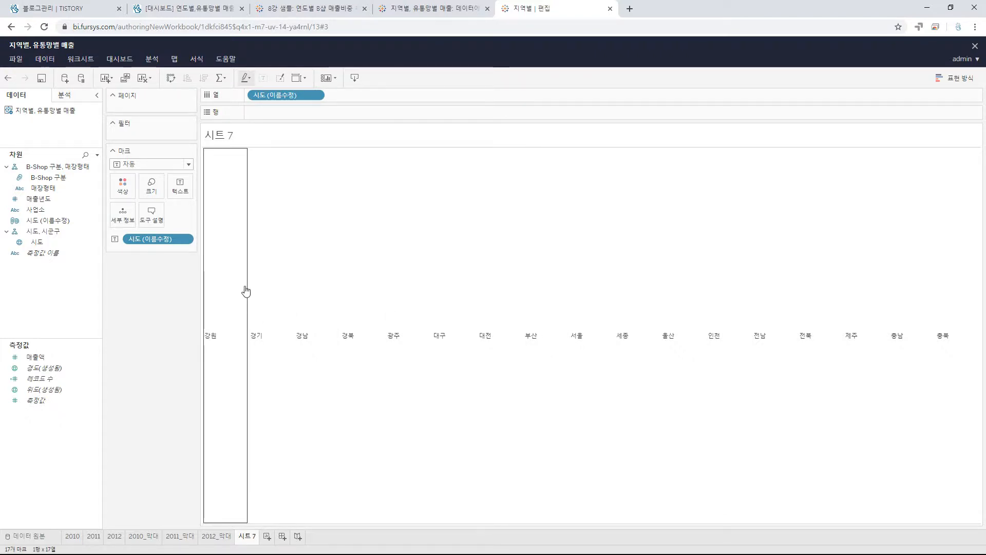
Sort the columns' 시도 (이름수정) field manually (수동), placing 서울 first and 경기 second.
click(319, 95)
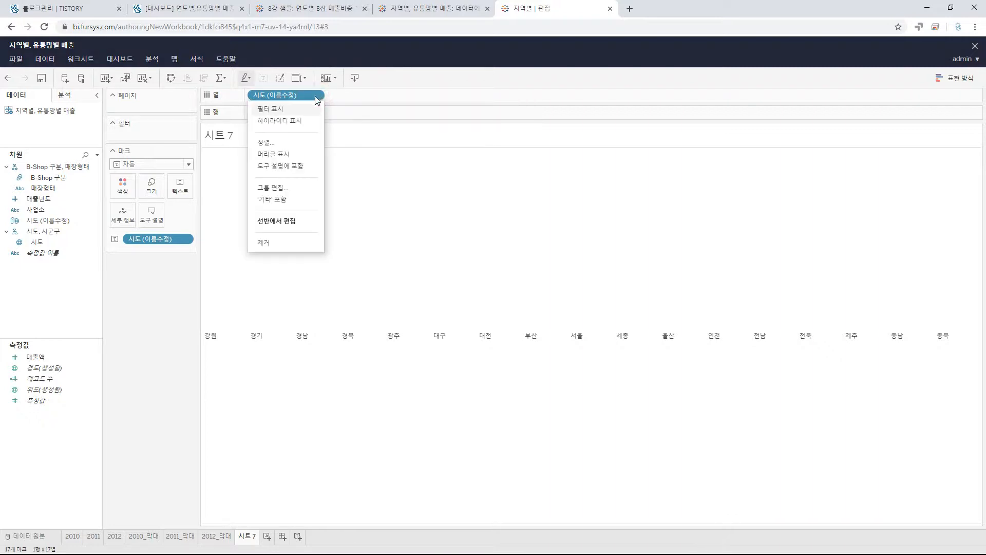
click(281, 143)
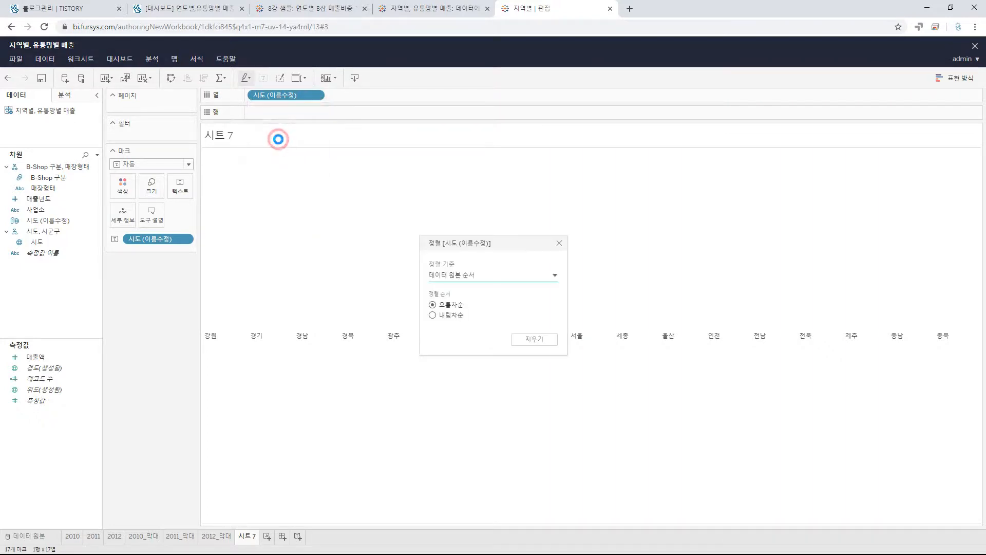
click(541, 276)
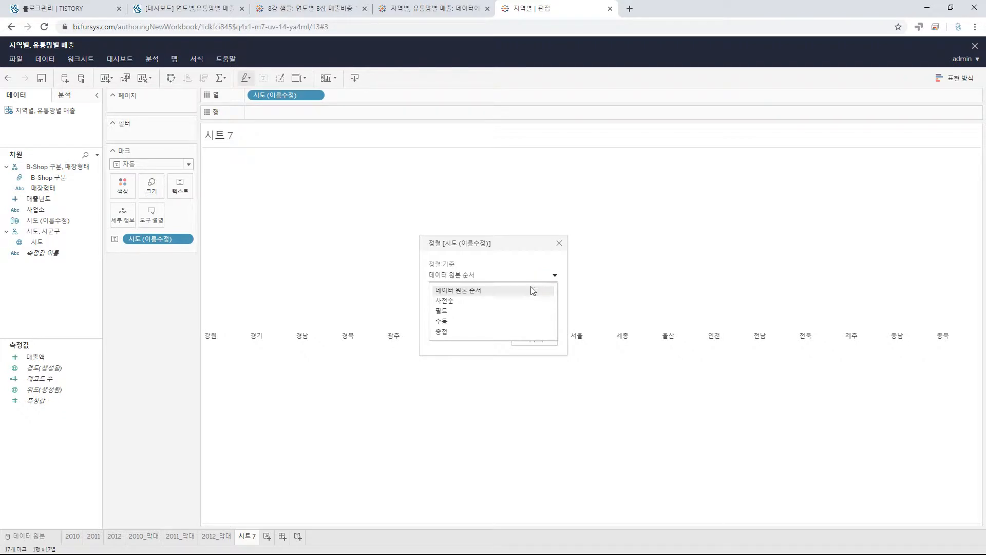
click(441, 320)
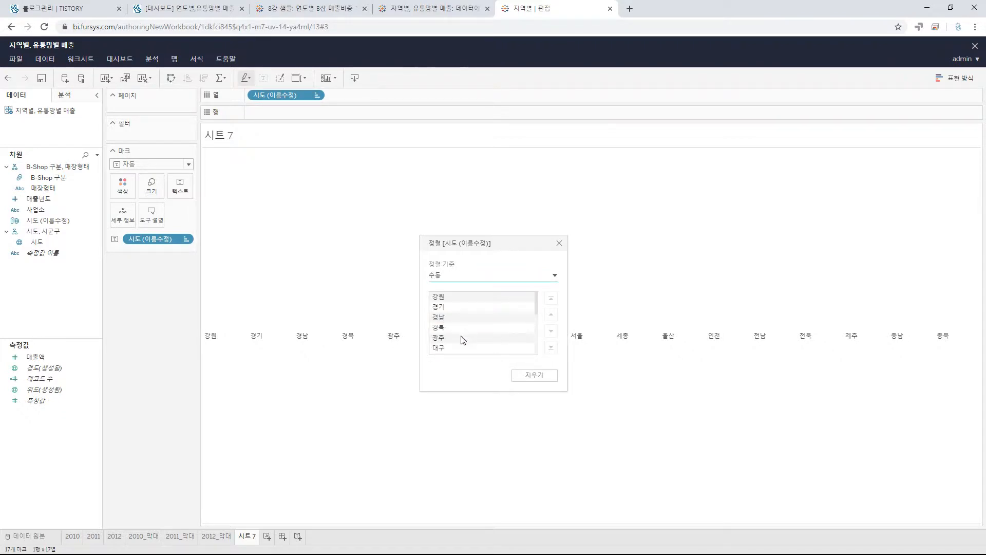
scroll(460, 334, down, 4)
scroll(456, 326, up, 2)
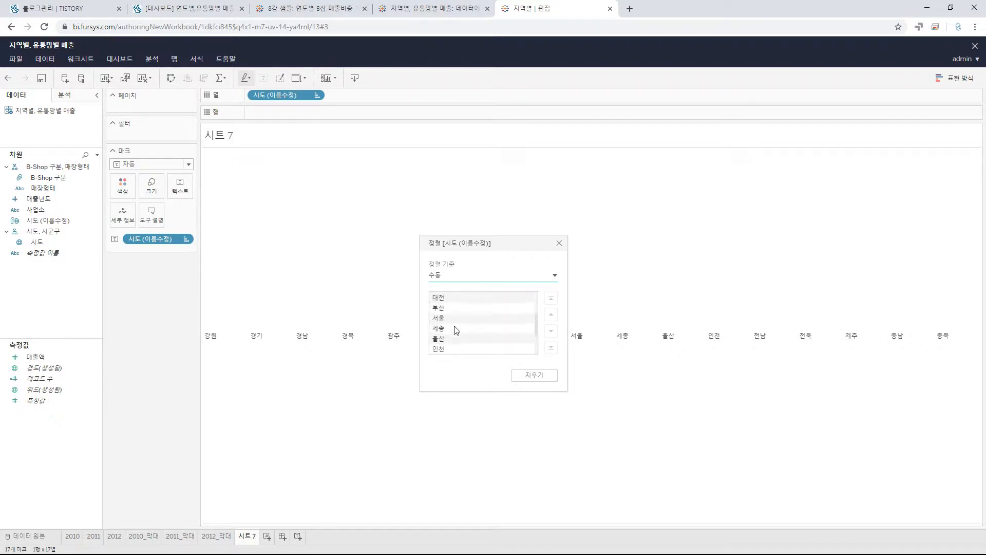
click(439, 318)
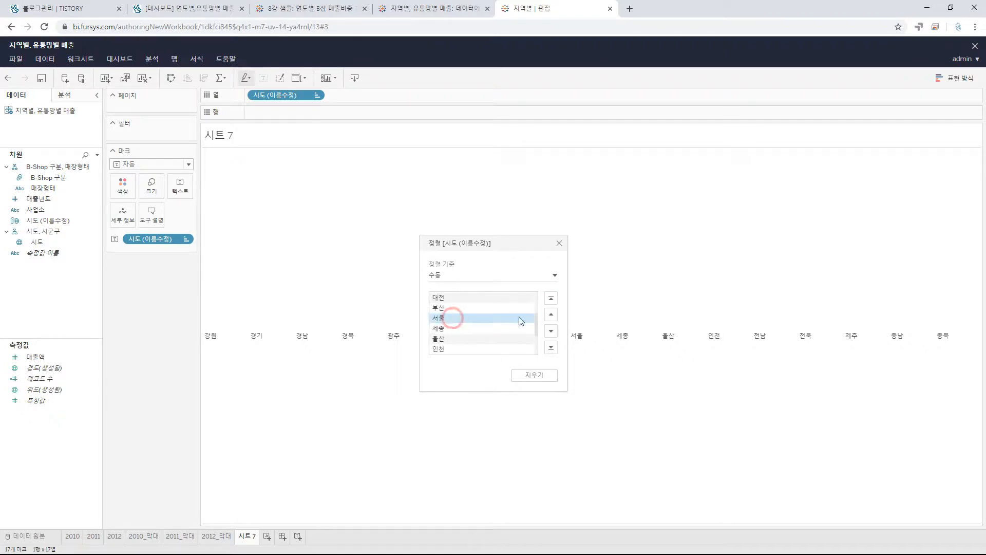
click(551, 298)
click(460, 318)
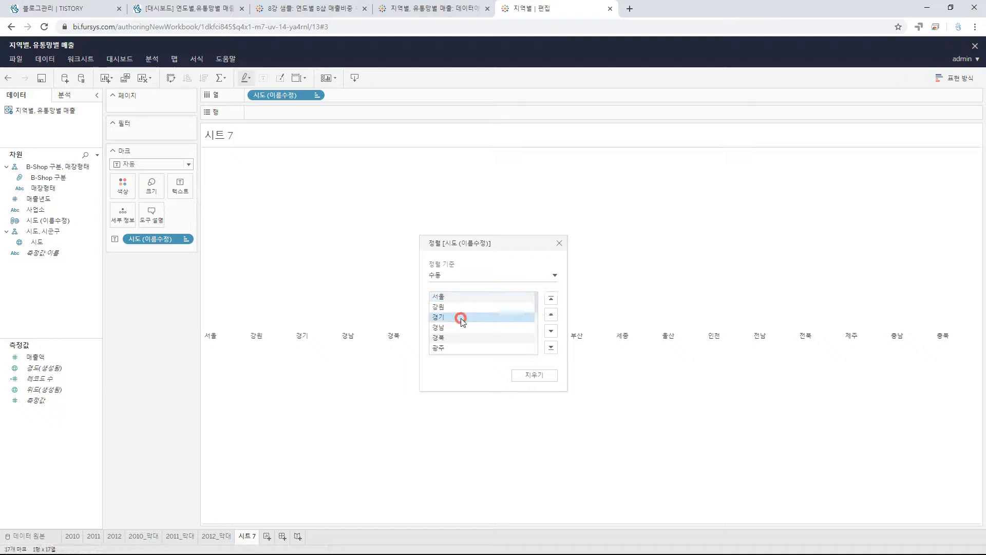
click(551, 314)
Move 부산 to third place, directly after 경기, in the manual sort order and close the sort settings.
scroll(478, 315, down, 2)
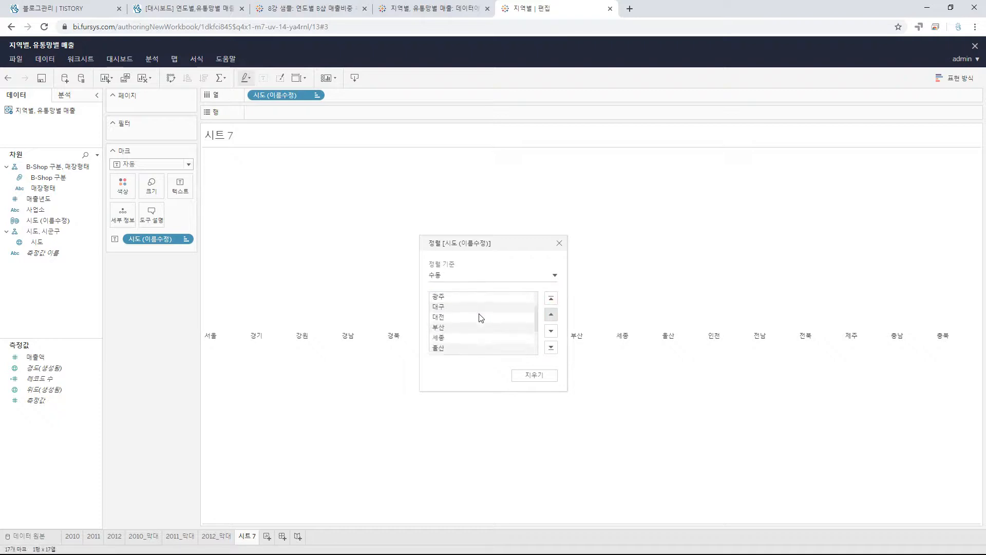
click(481, 327)
click(550, 298)
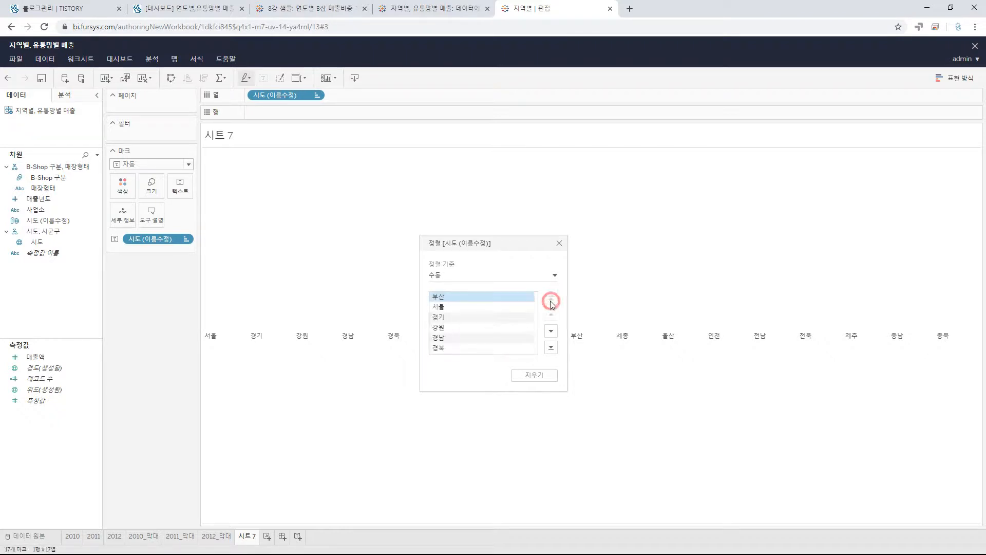
click(551, 331)
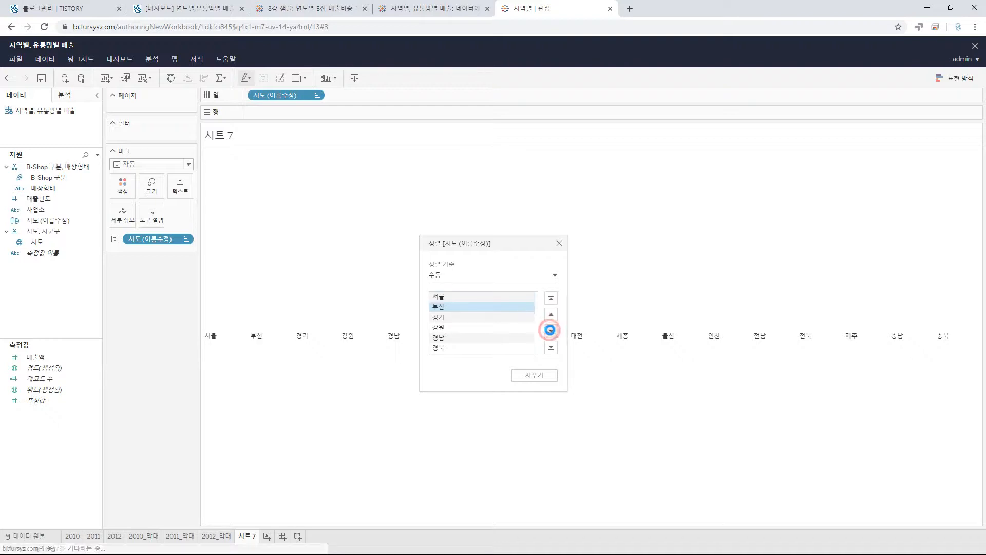
click(551, 331)
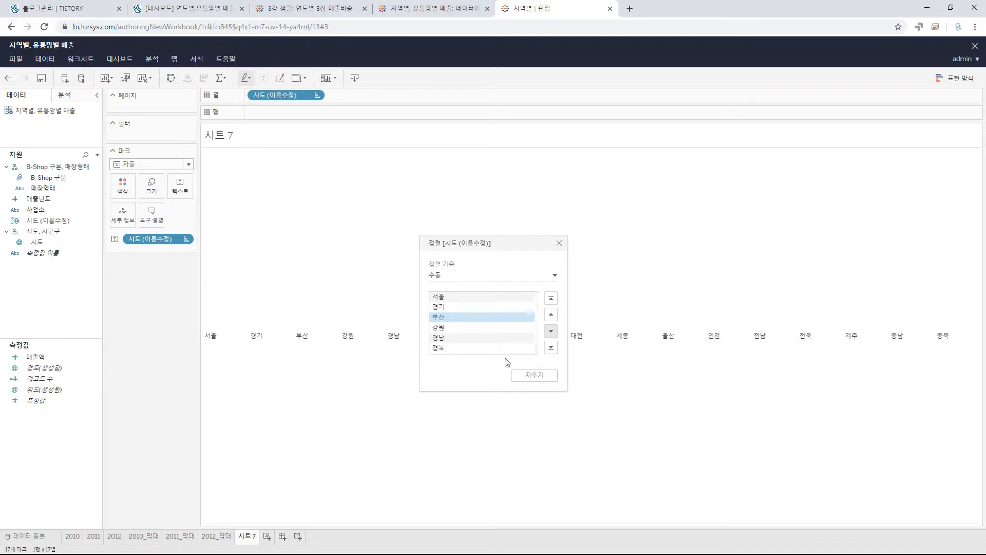
click(559, 243)
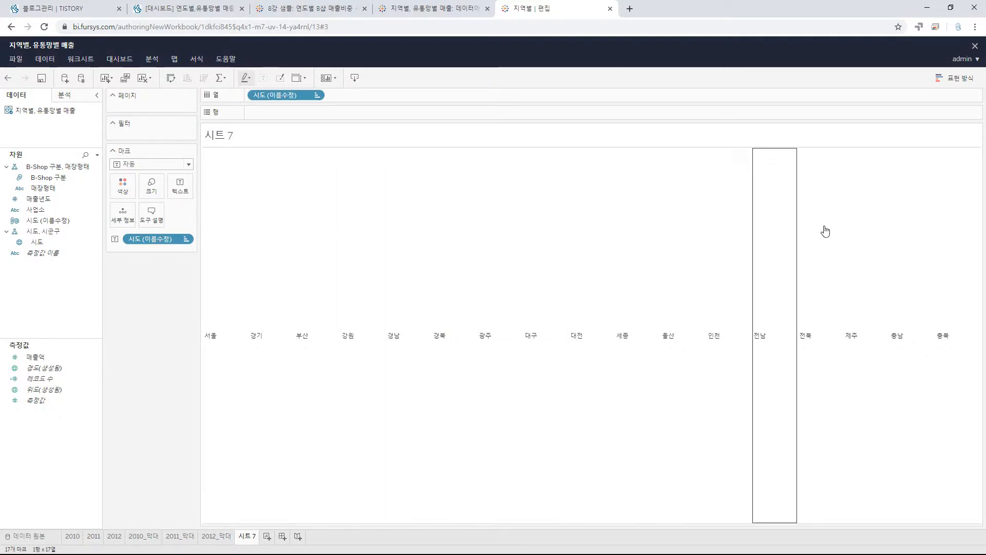
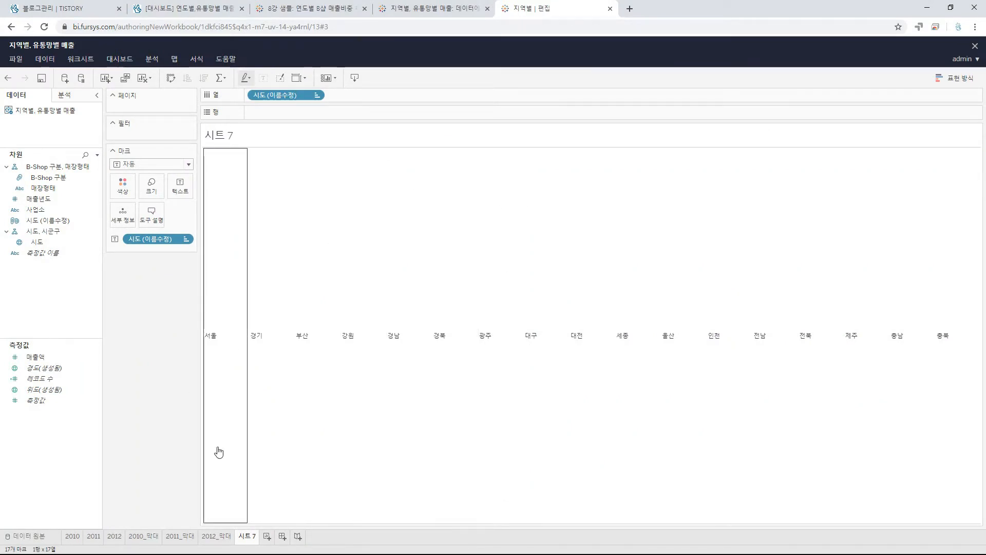
Create a new dashboard with the fixed size 일반 데스크톱 (1366 x 768) and show its title.
click(282, 537)
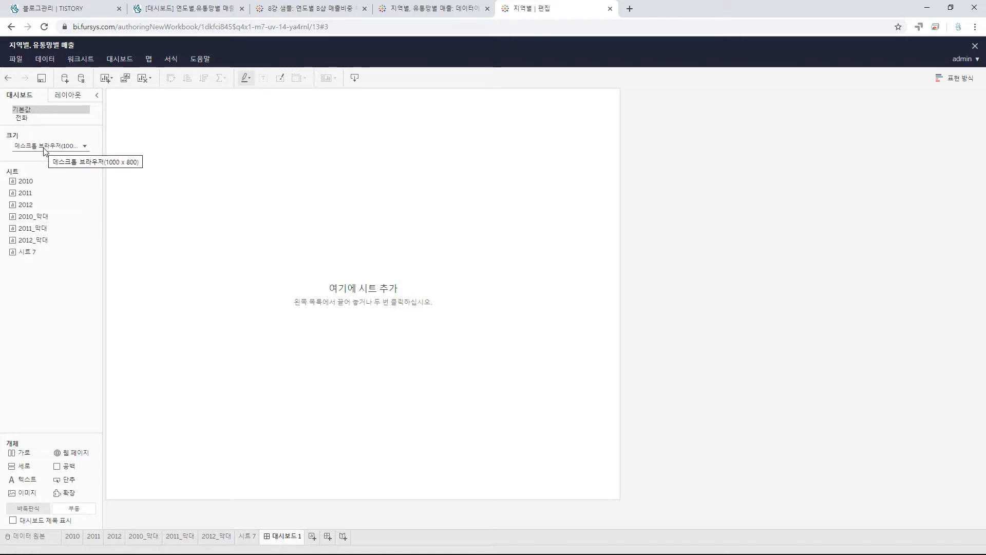
click(72, 146)
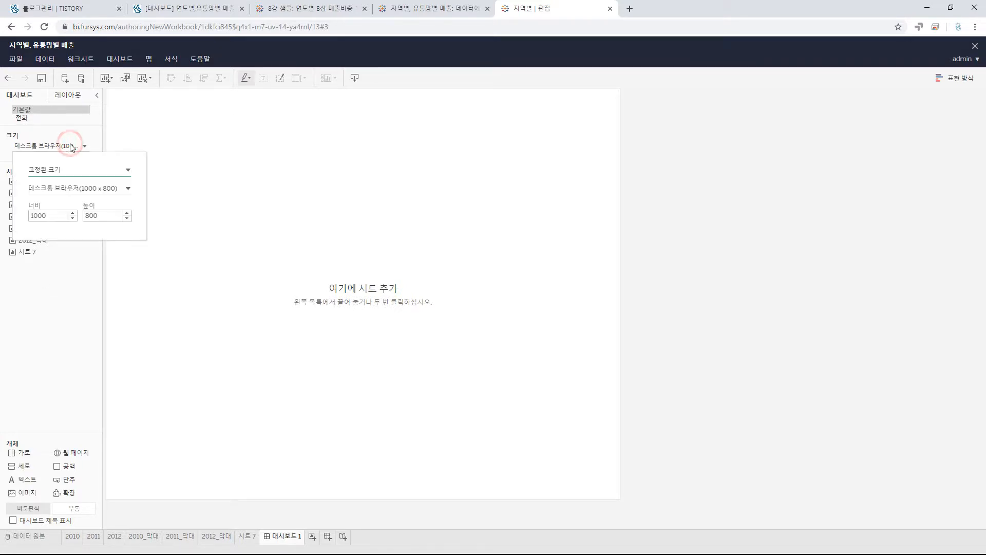
click(94, 189)
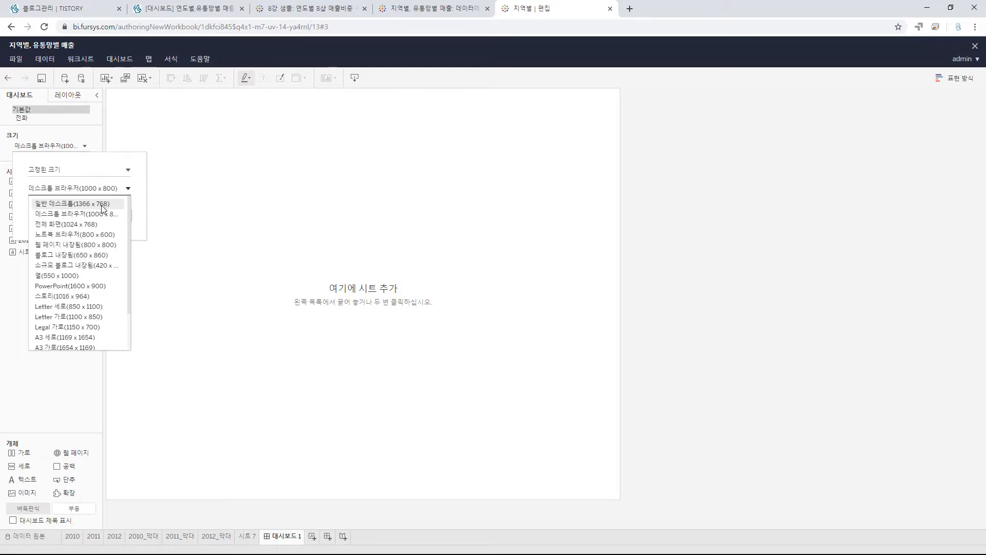
click(102, 206)
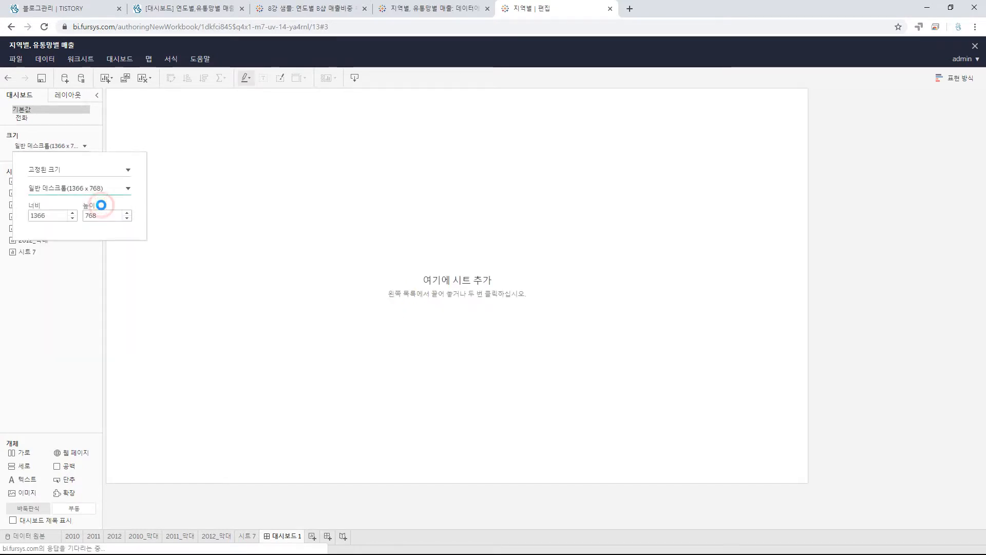
click(554, 222)
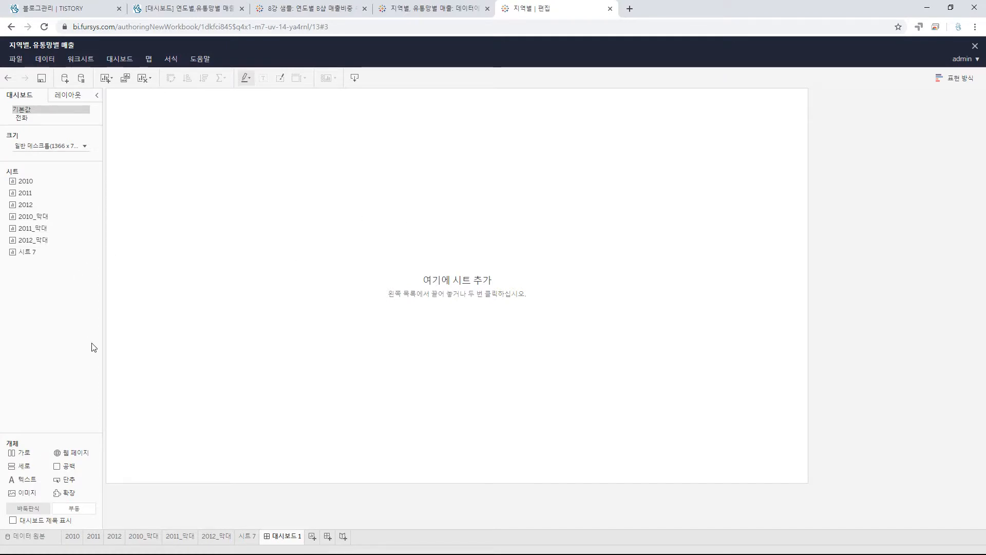
click(13, 520)
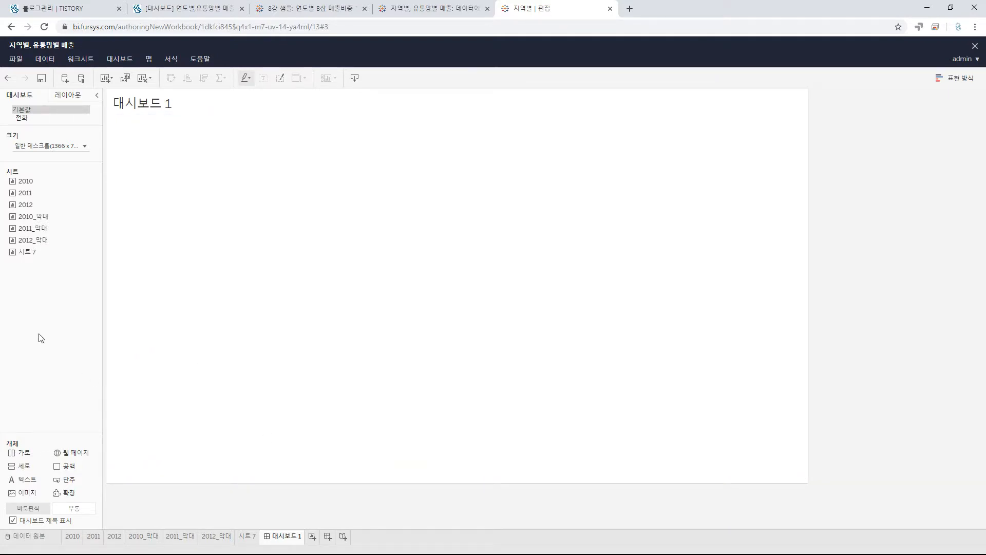
Add the 2010 donut sheet to the dashboard and remove the container holding its 매출년도 filter and legends.
drag(57, 180, 281, 272)
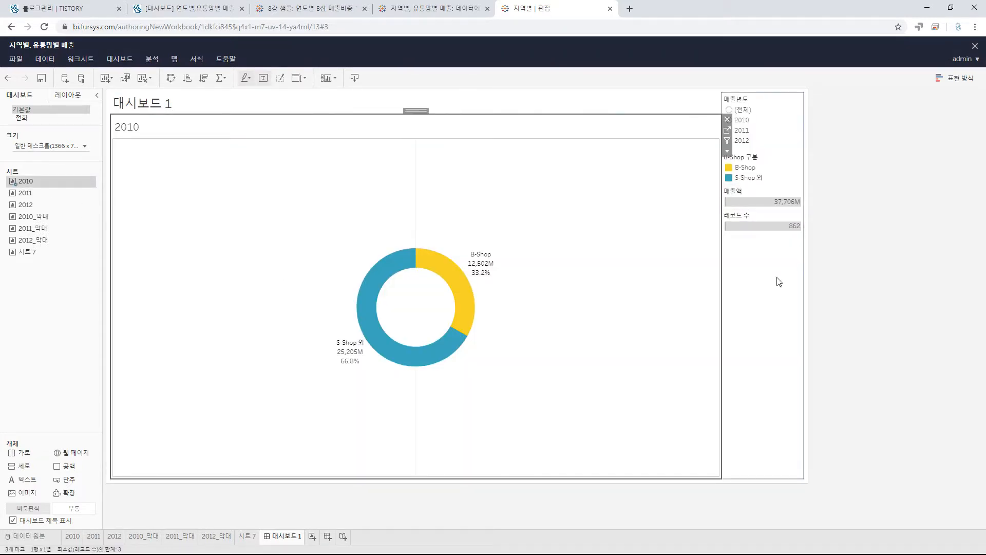
click(784, 289)
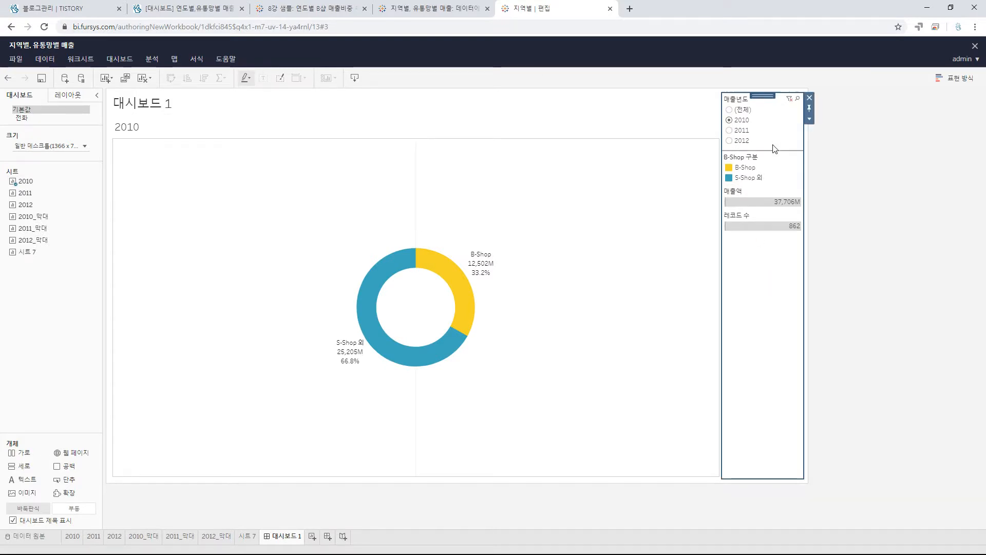
click(810, 97)
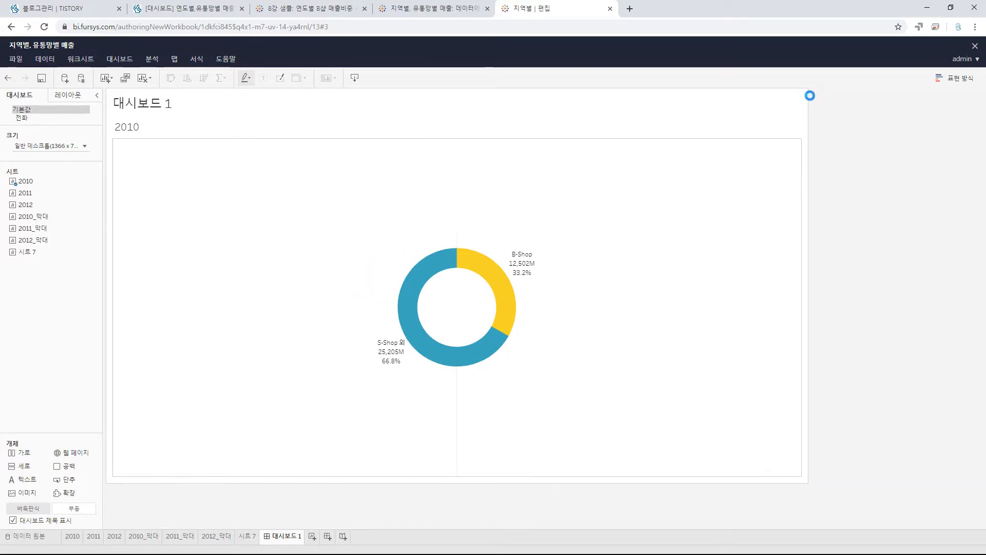
Place the 2011 donut sheet to the right of 2010 on the dashboard and remove its filter and legend container.
click(59, 194)
drag(29, 196, 540, 276)
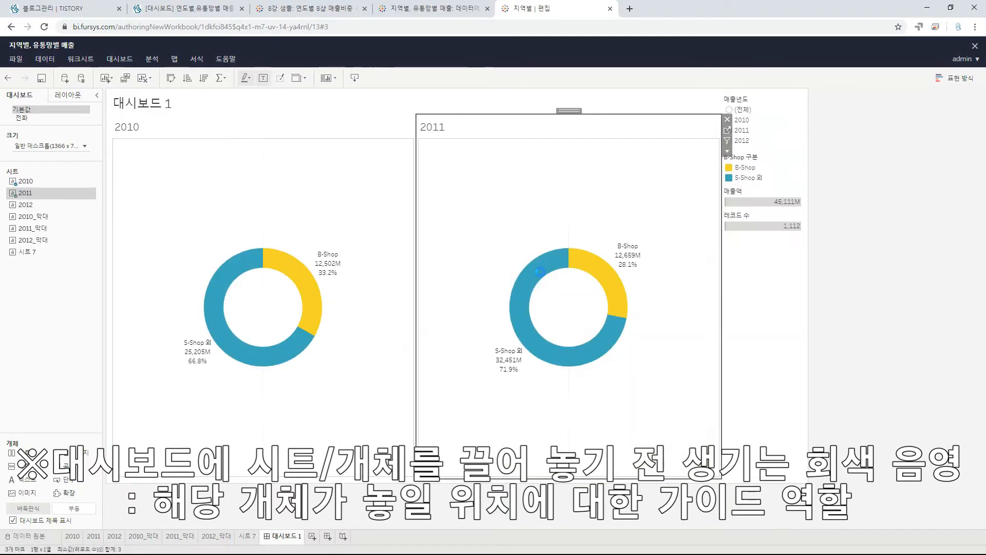
click(764, 302)
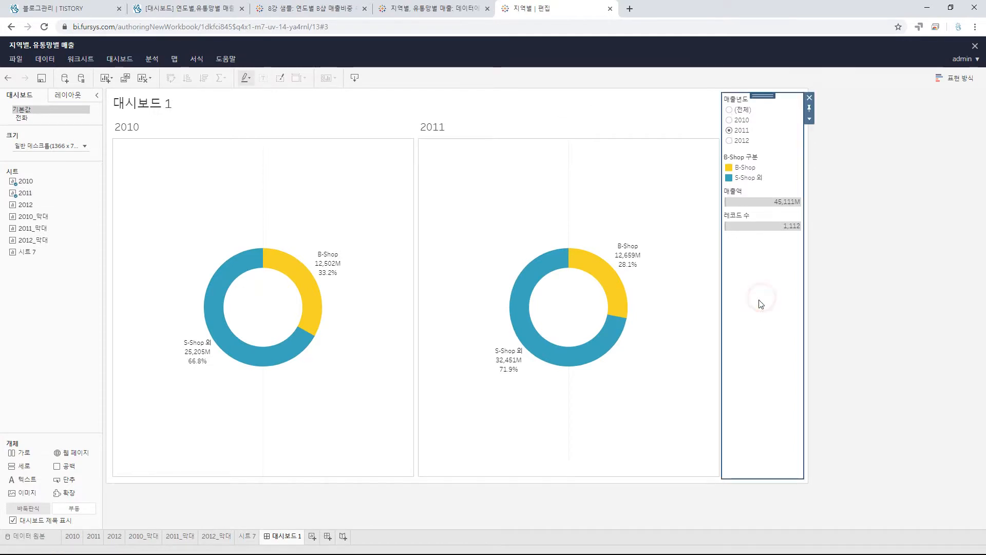
click(809, 96)
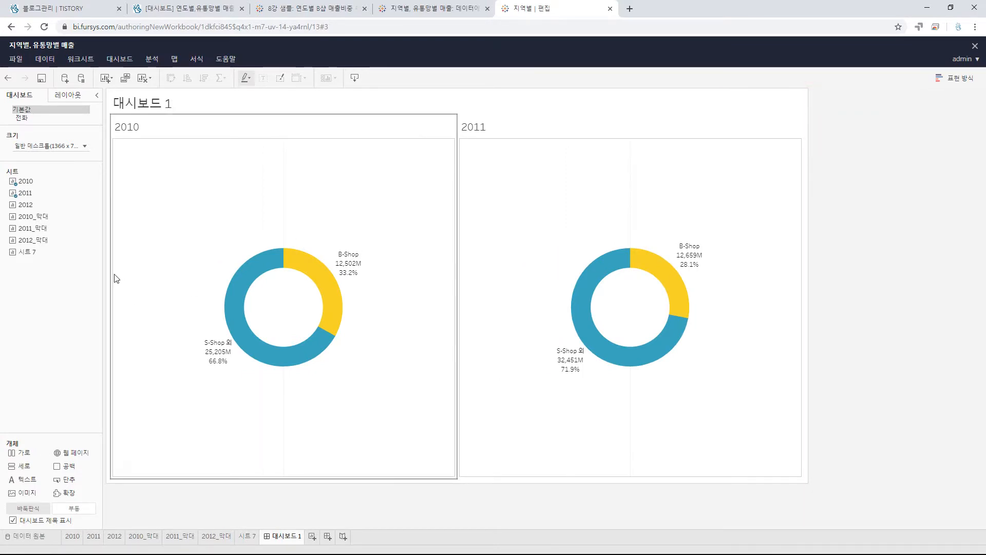
Place the 2012 donut sheet to the right of 2011 on the dashboard and remove its filter and legend container.
drag(25, 204, 775, 309)
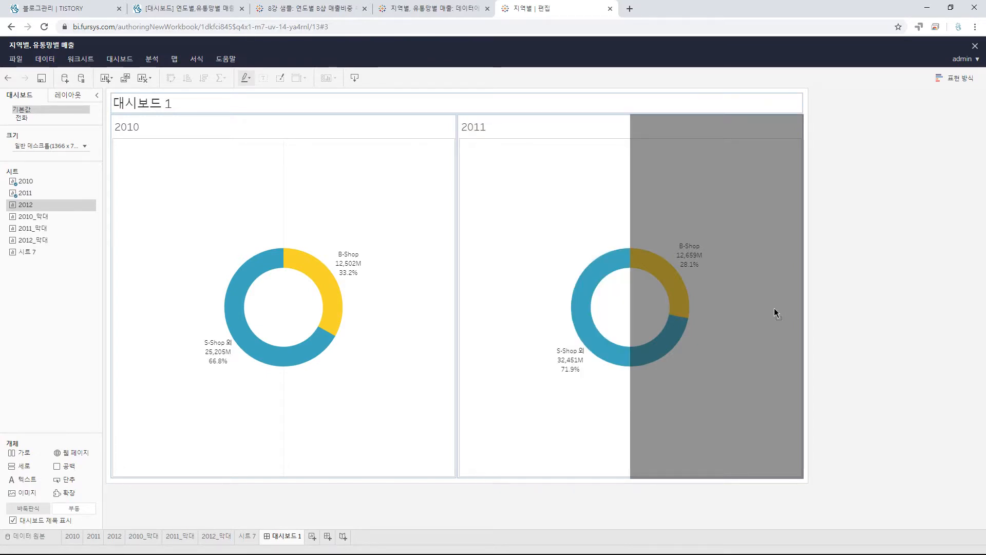
drag(775, 309, 774, 309)
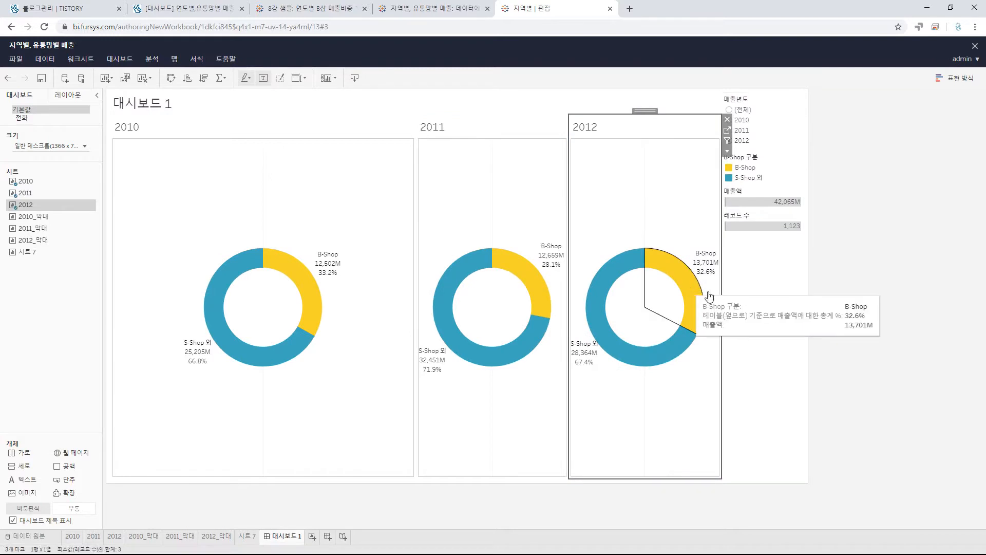
click(765, 278)
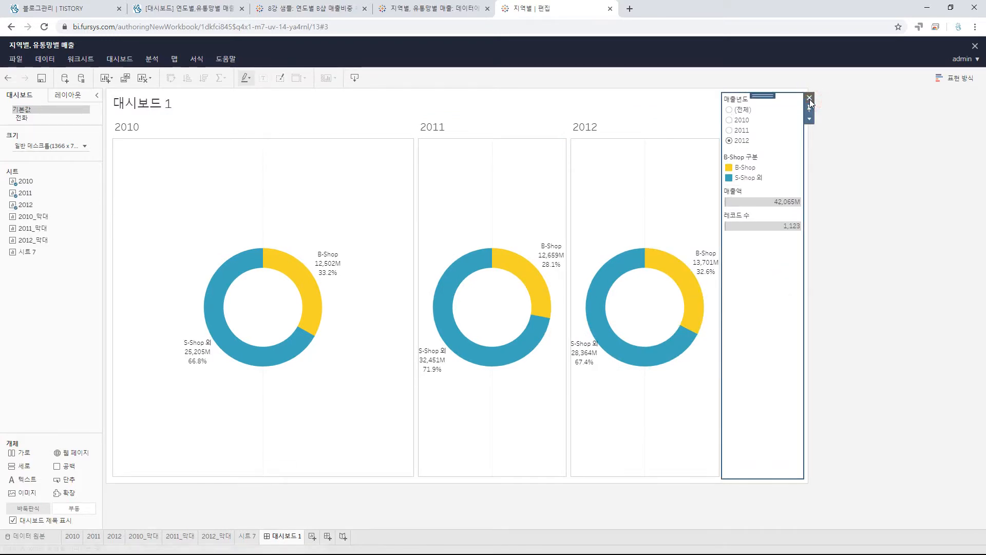
click(810, 98)
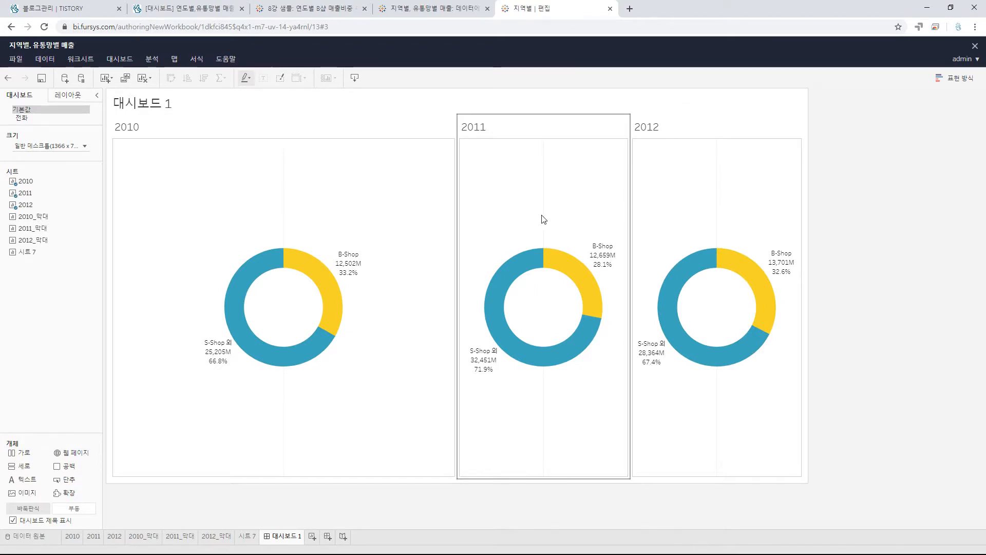
Adjust the borders between the 2010, 2011 and 2012 sheets so the three donuts have roughly equal widths.
drag(457, 221, 340, 223)
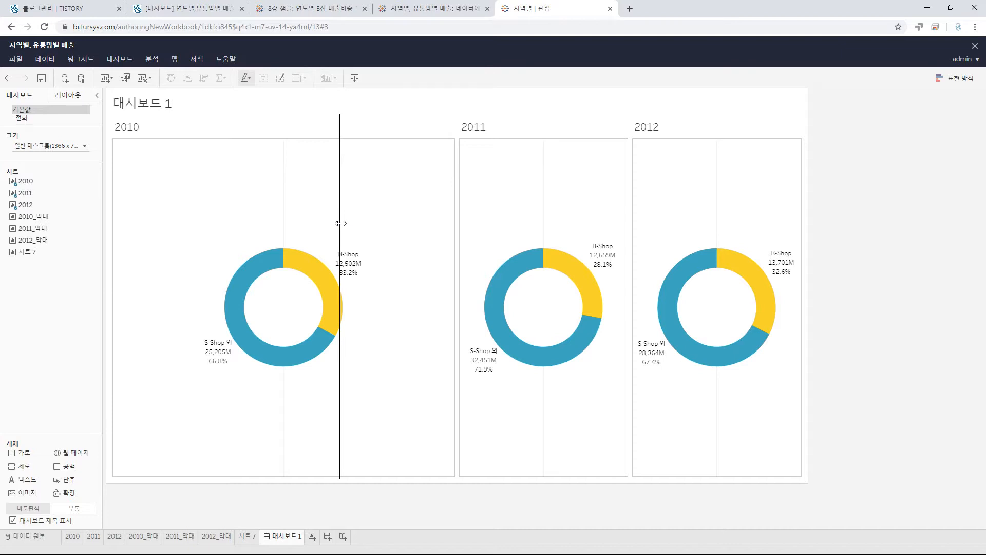
drag(340, 223, 340, 223)
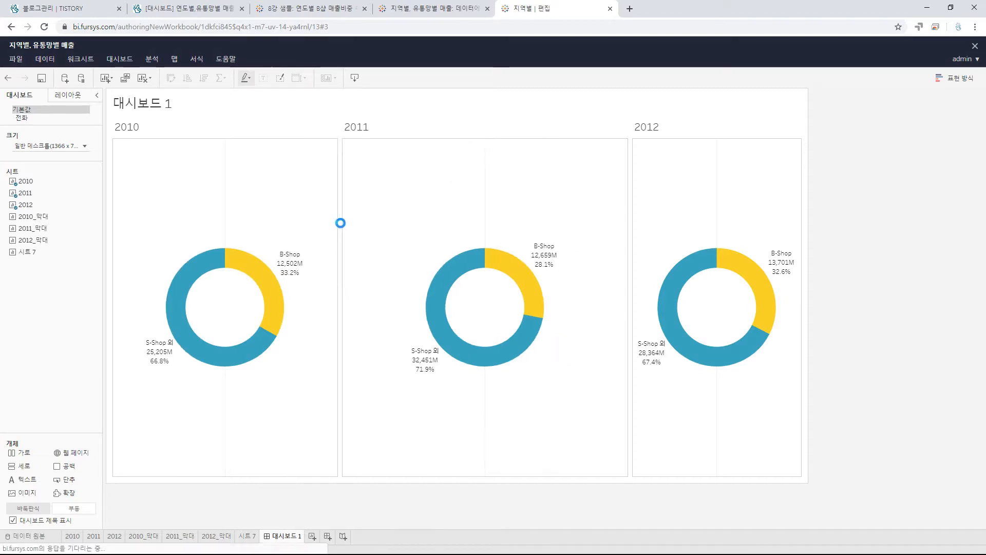
drag(630, 204, 565, 202)
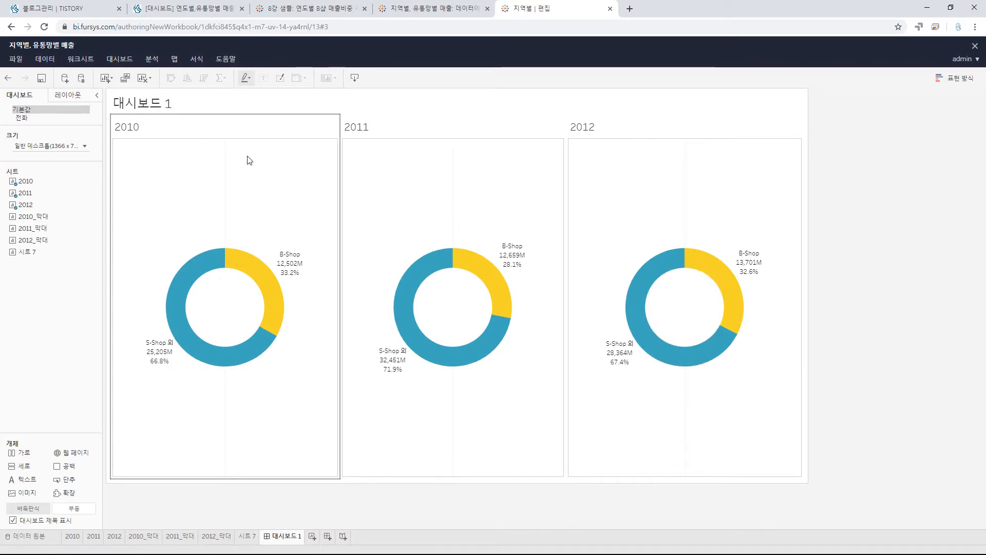
click(400, 134)
click(647, 139)
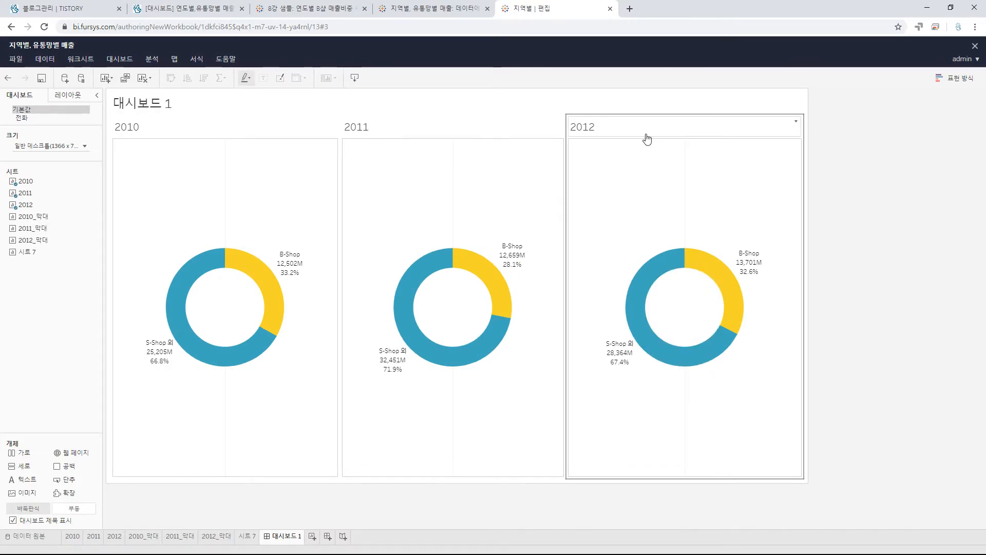
click(462, 154)
click(645, 144)
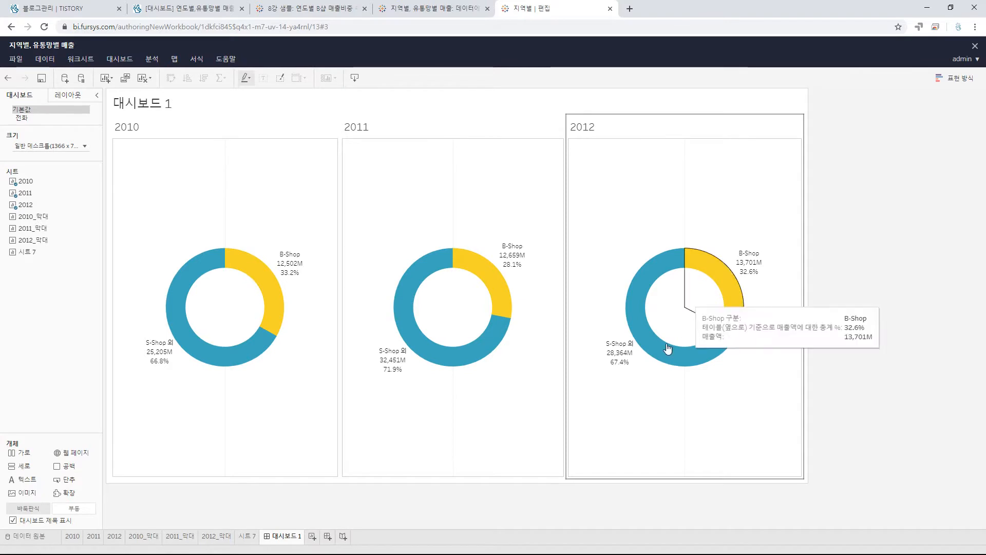
click(912, 217)
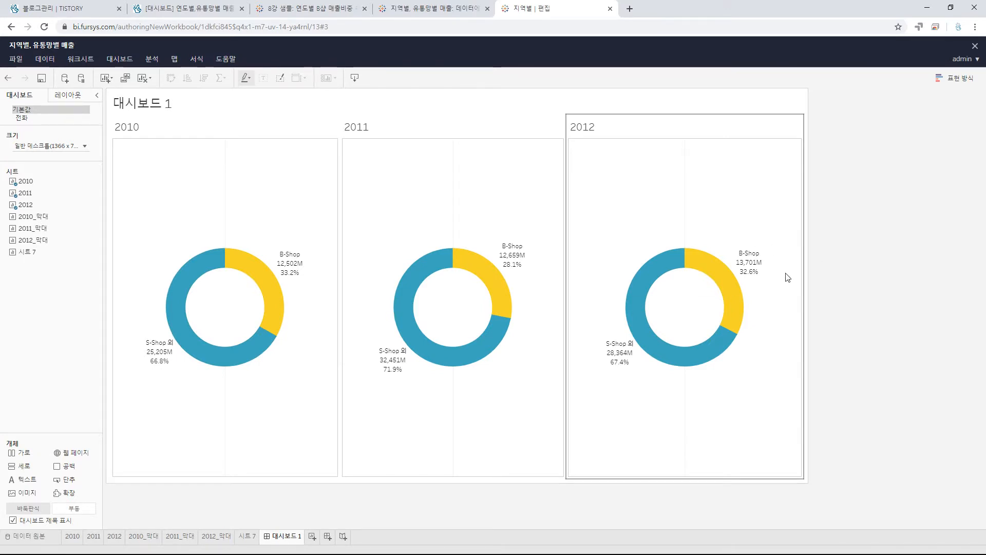
Add an empty horizontal container spanning the full width beneath the three donut sheets.
click(294, 139)
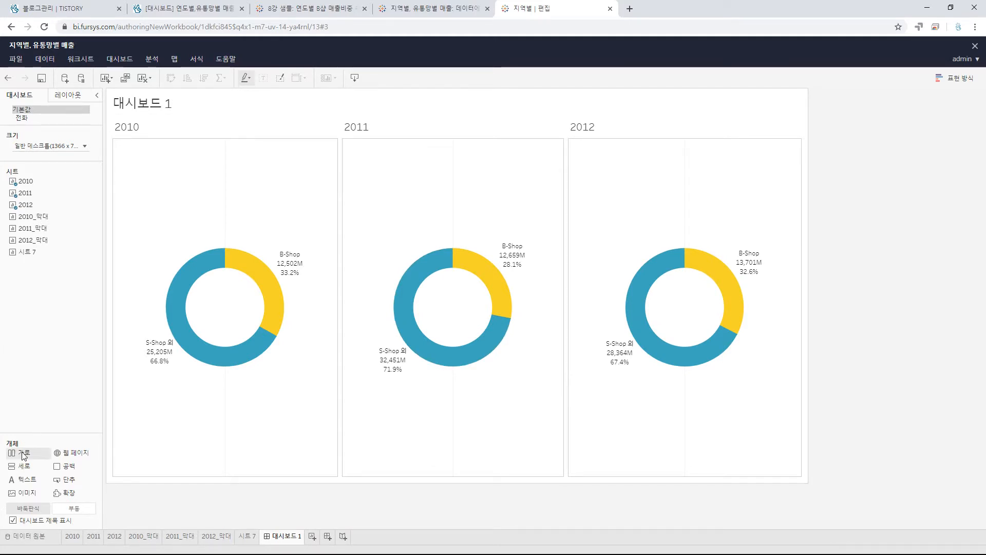
drag(23, 455, 426, 479)
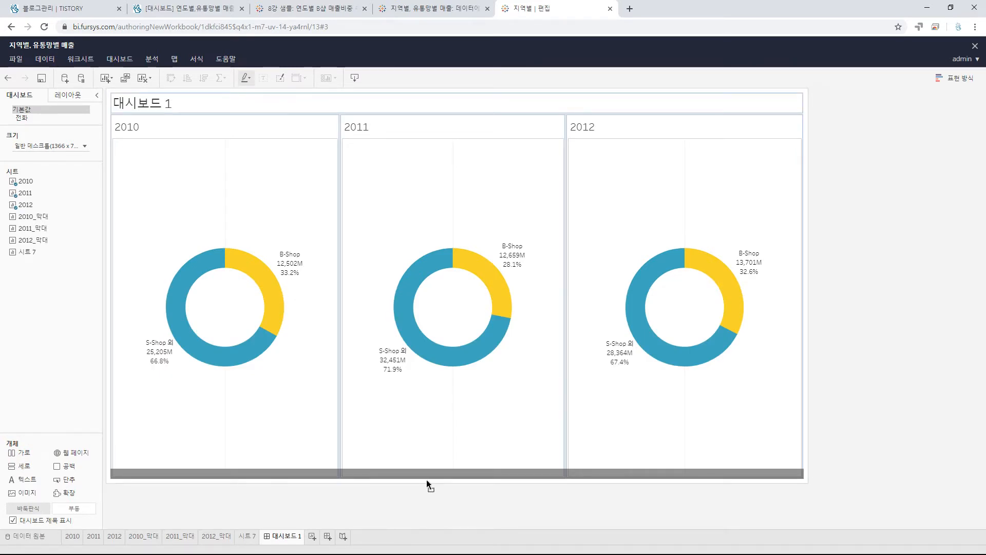
drag(426, 479, 426, 479)
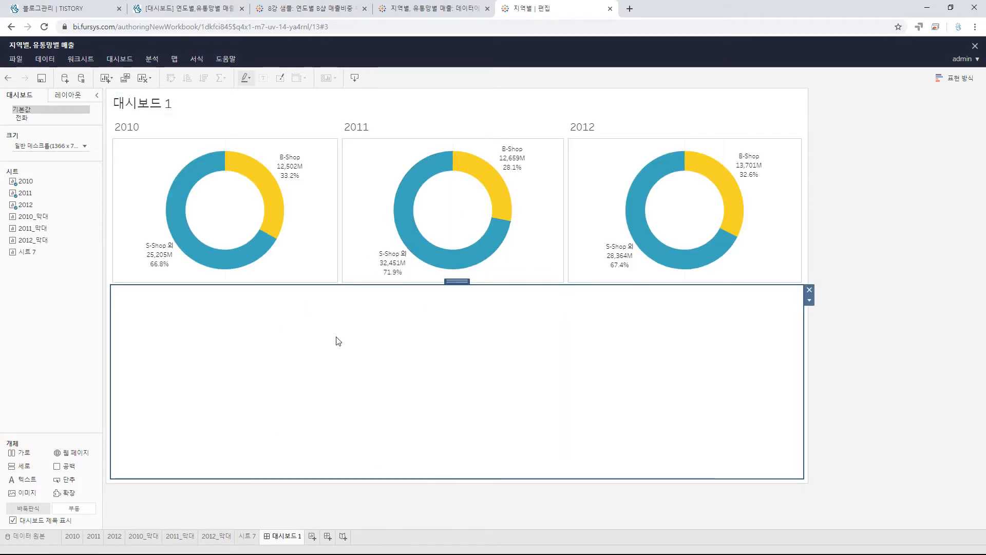
click(33, 368)
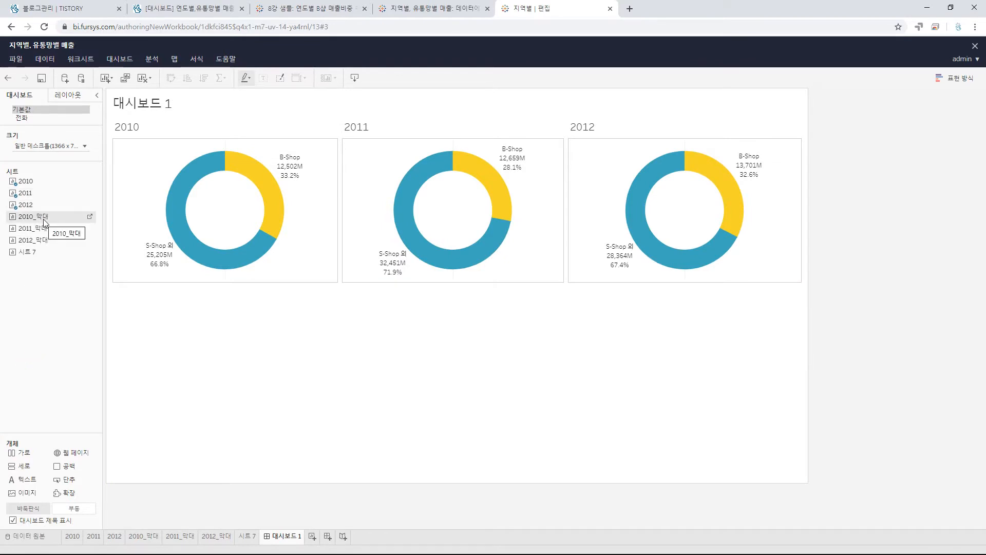
Place the 2010_막대 sheet in the lower horizontal container and remove the container holding its 매출년도 filter and B-Shop 구분 legend.
drag(39, 216, 209, 367)
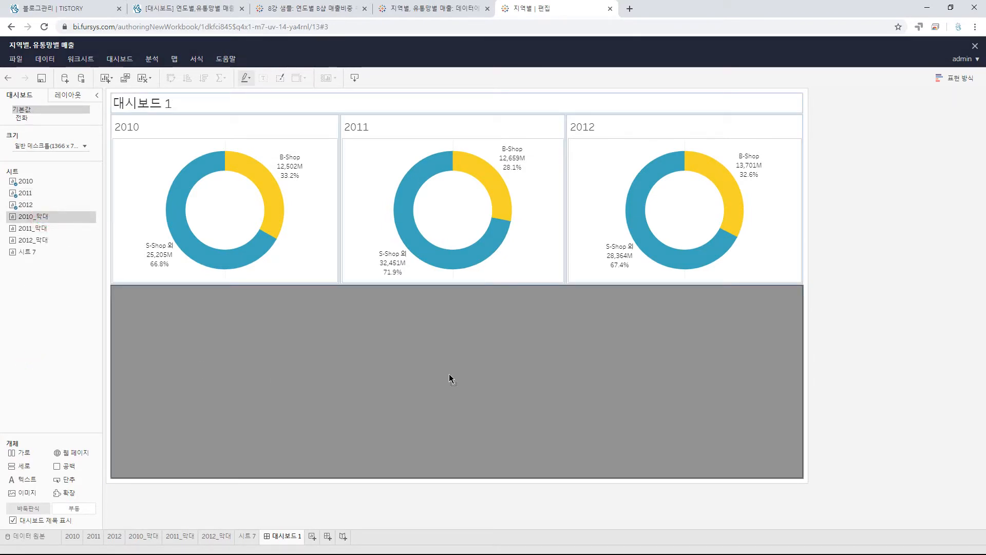
drag(449, 375, 449, 374)
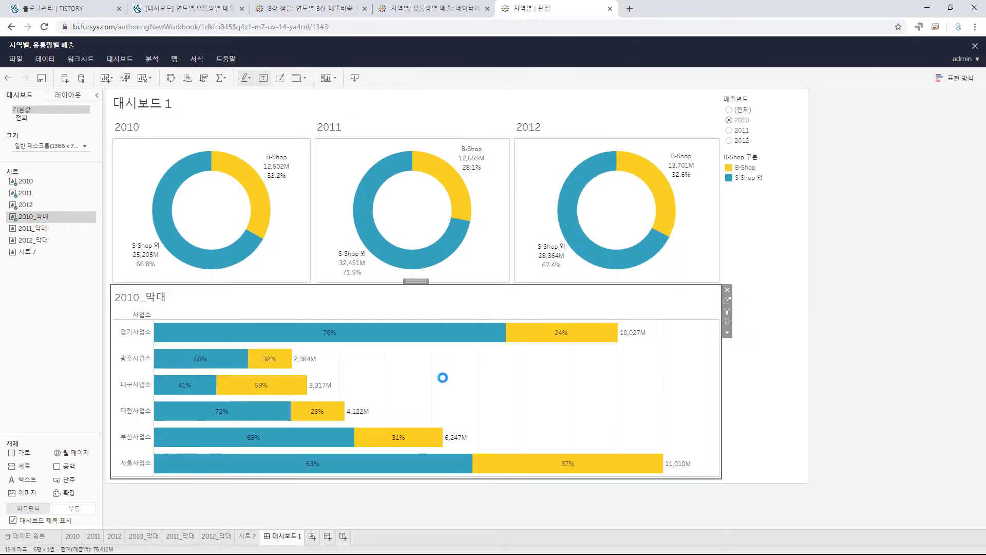
click(788, 224)
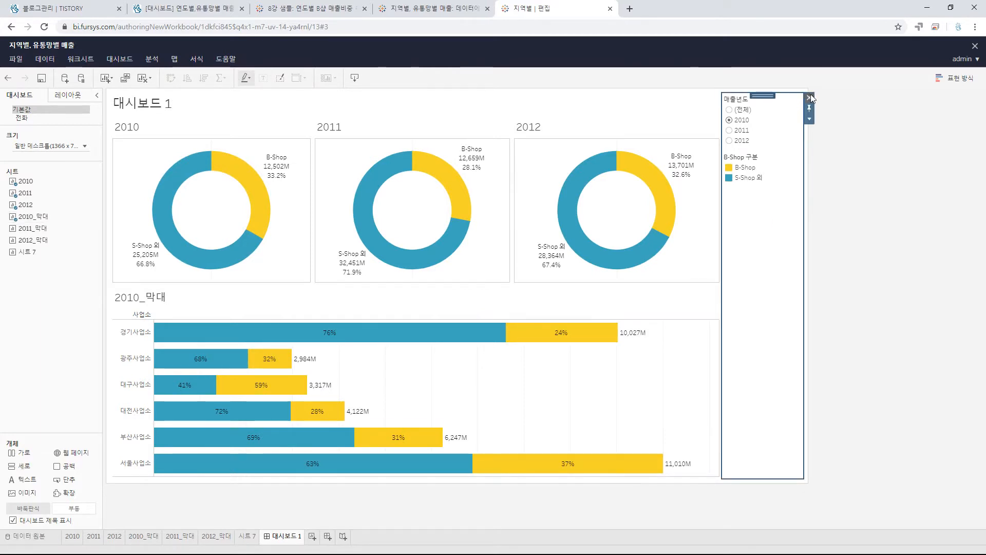
click(807, 97)
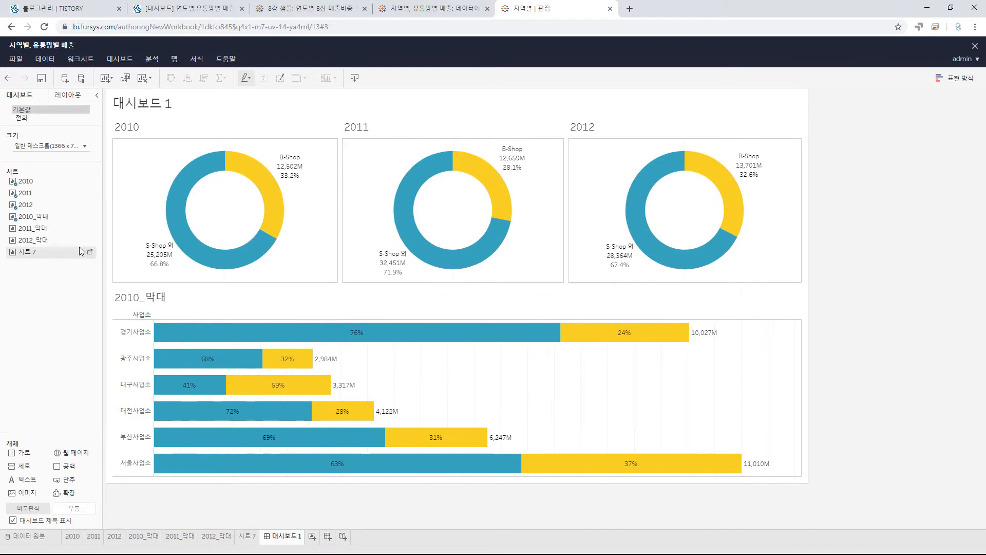
Place the 2011_막대 sheet to the right of 2010_막대 and remove the container holding its filter and legend.
mouse_move(37, 231)
mouse_down()
mouse_move(195, 360)
mouse_move(350, 404)
mouse_move(547, 400)
mouse_move(689, 383)
mouse_up()
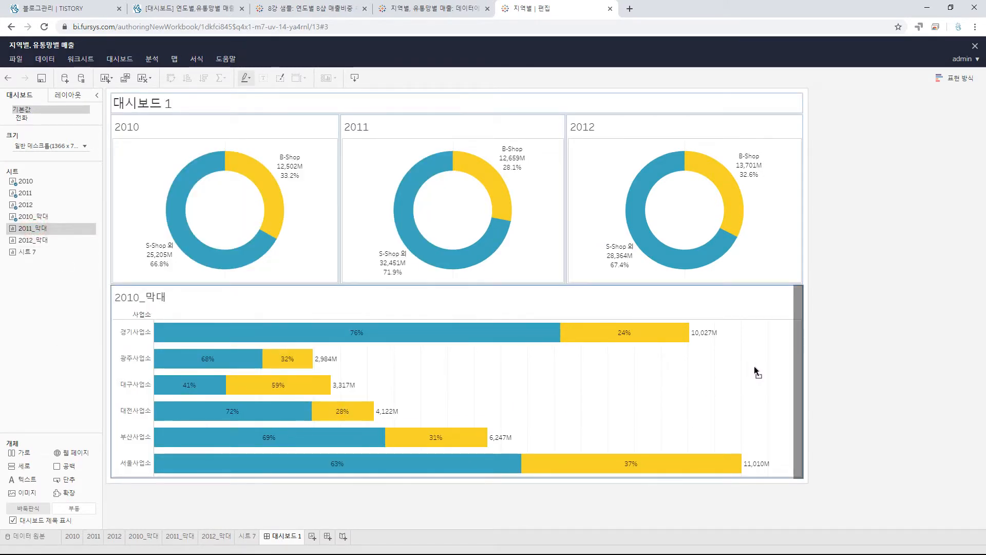
drag(754, 366, 754, 366)
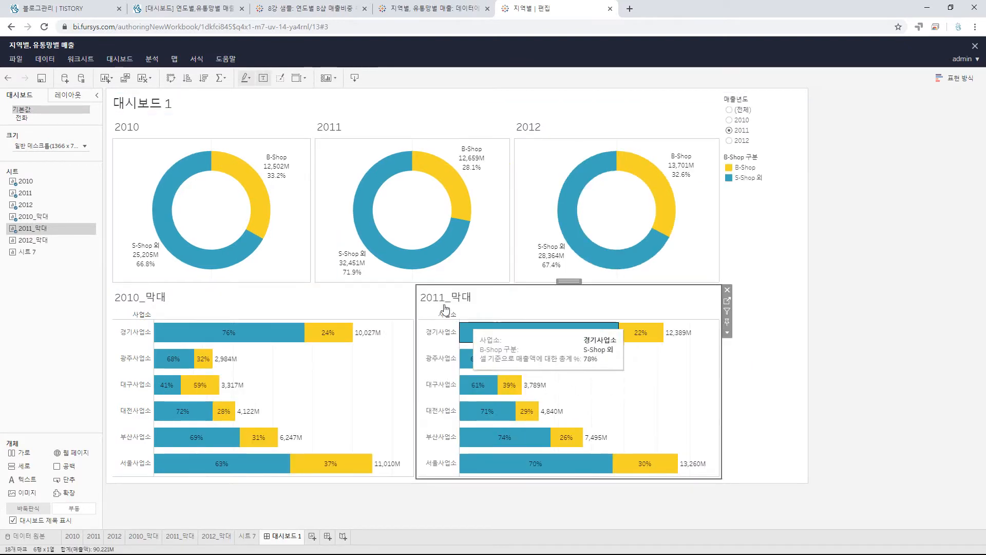
click(766, 242)
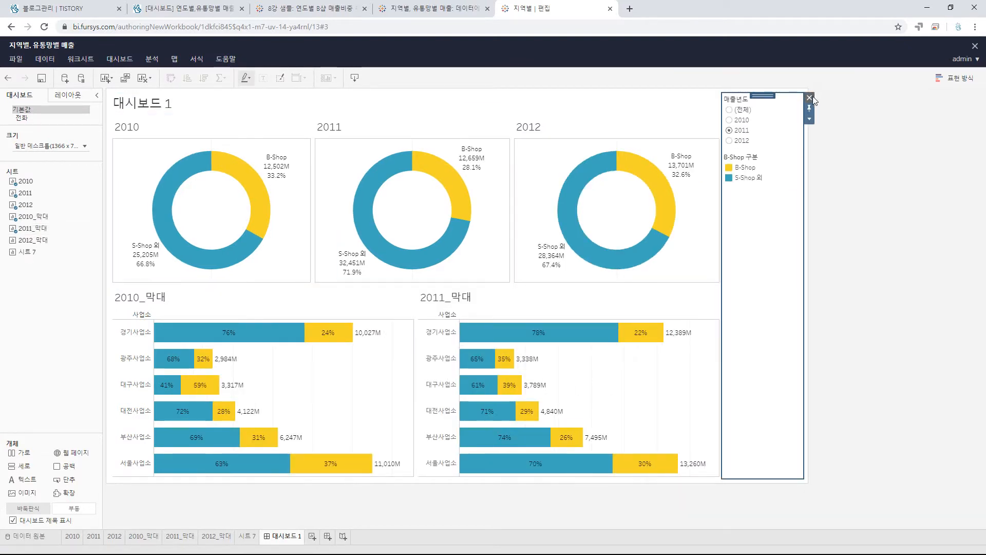
click(809, 98)
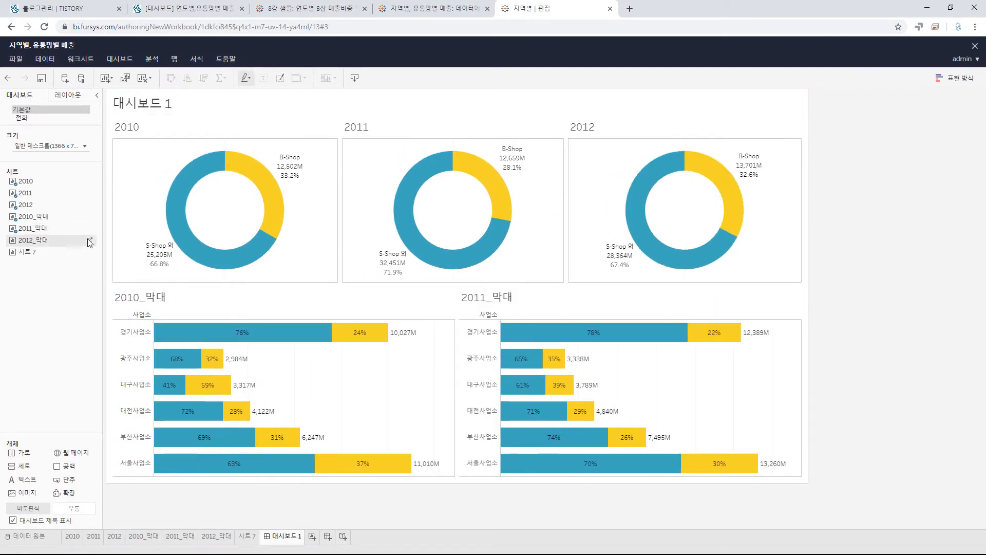
Place the 2012_막대 sheet to the right of 2011_막대 and remove the container holding its filter and legend.
mouse_move(90, 242)
mouse_down()
mouse_move(67, 249)
mouse_move(774, 462)
mouse_move(828, 436)
mouse_move(737, 412)
mouse_move(710, 418)
mouse_up()
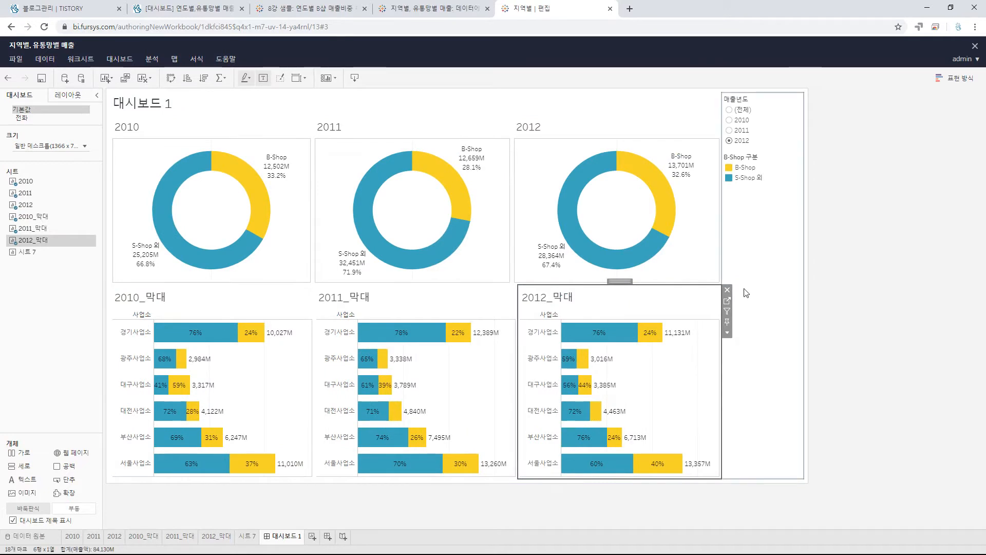
click(751, 255)
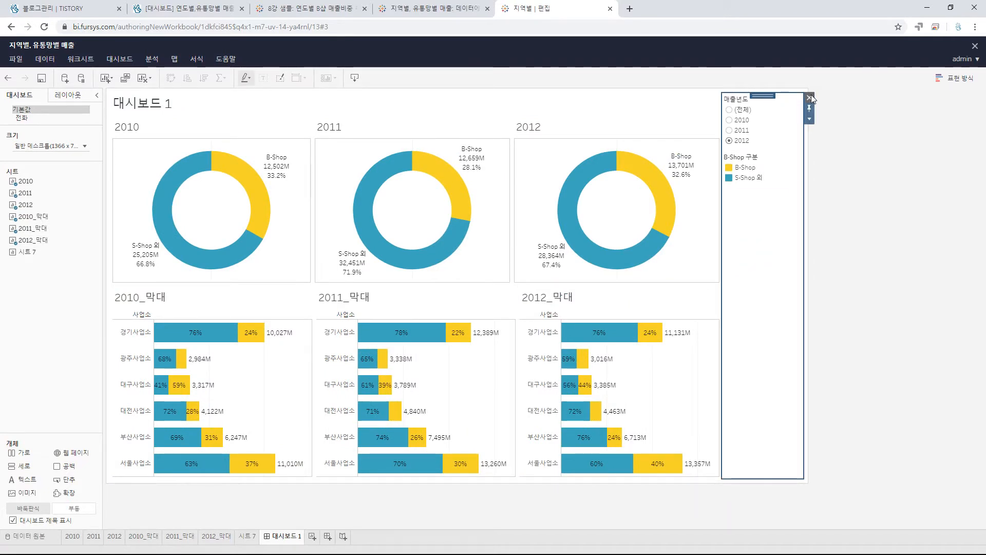
click(809, 98)
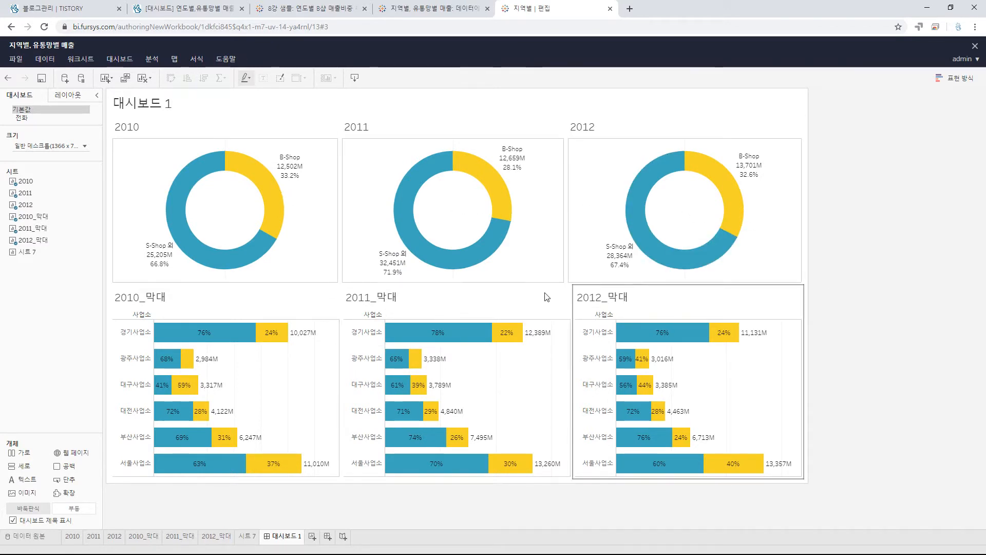
Adjust the borders between the three bar sheets so they line up with the donut sheets above.
click(341, 303)
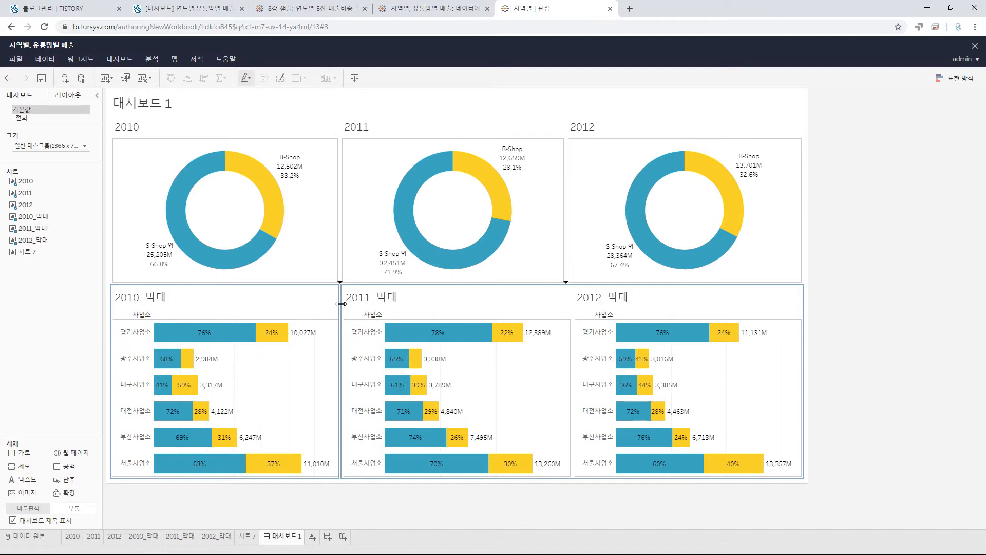
drag(341, 303, 341, 304)
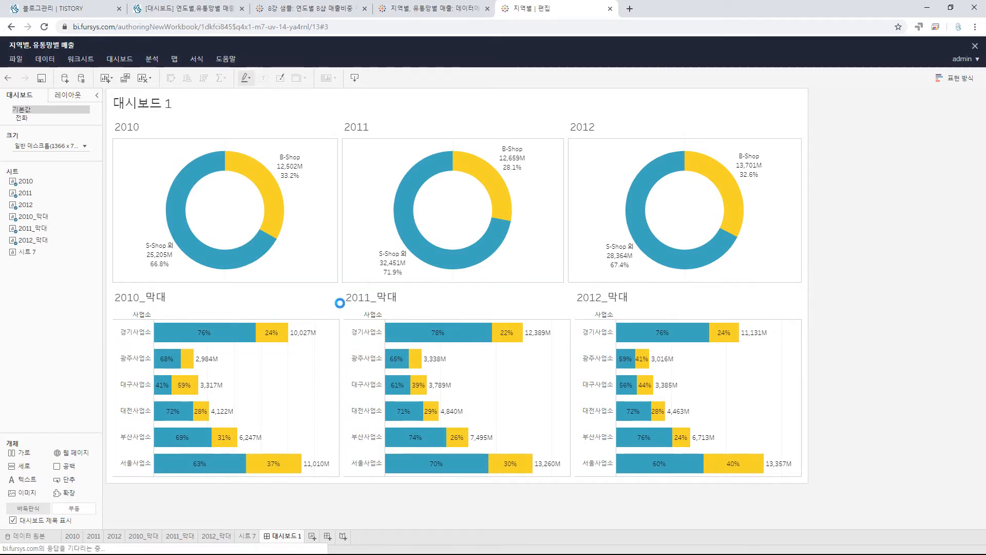
drag(564, 303, 563, 304)
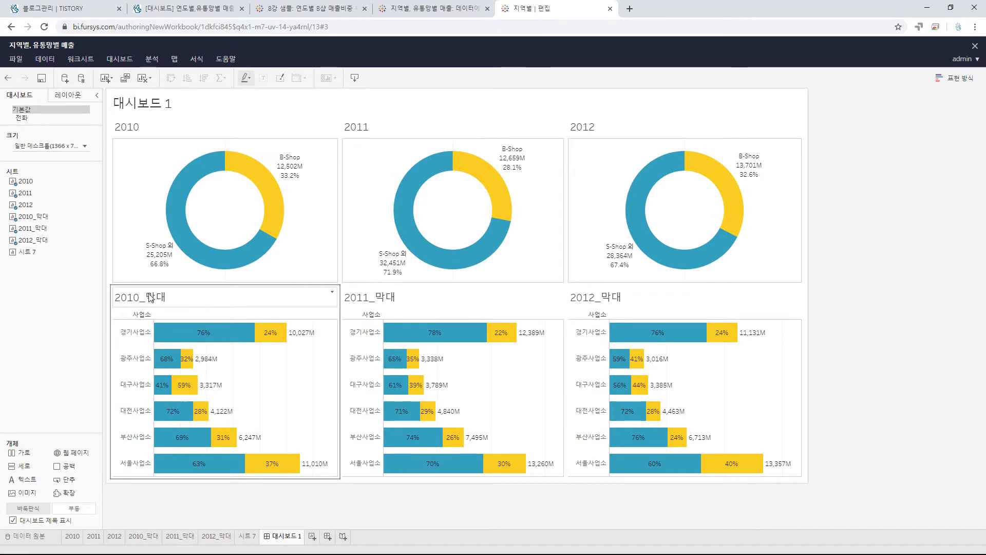
Hide the titles of the 2010_막대, 2011_막대 and 2012_막대 sheets on the dashboard.
click(333, 315)
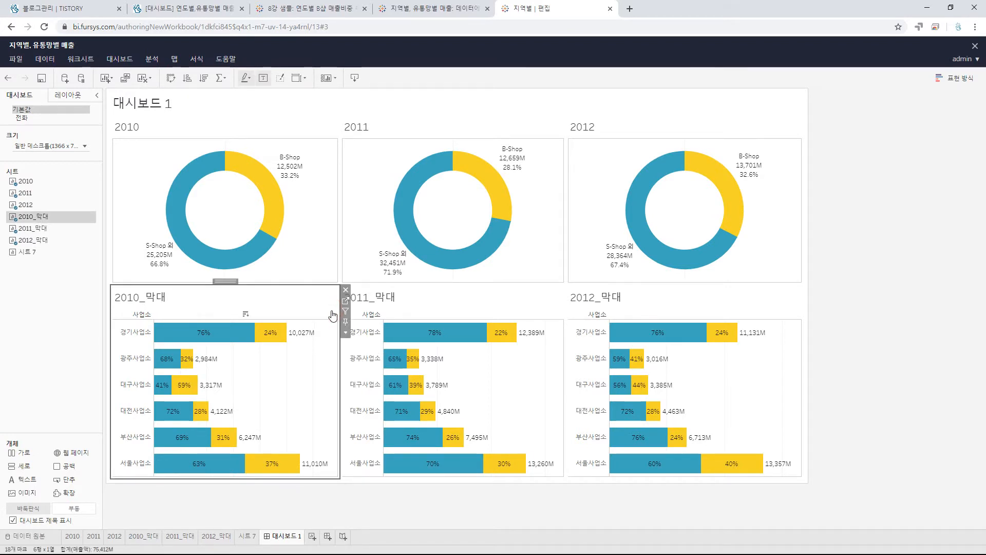
click(345, 335)
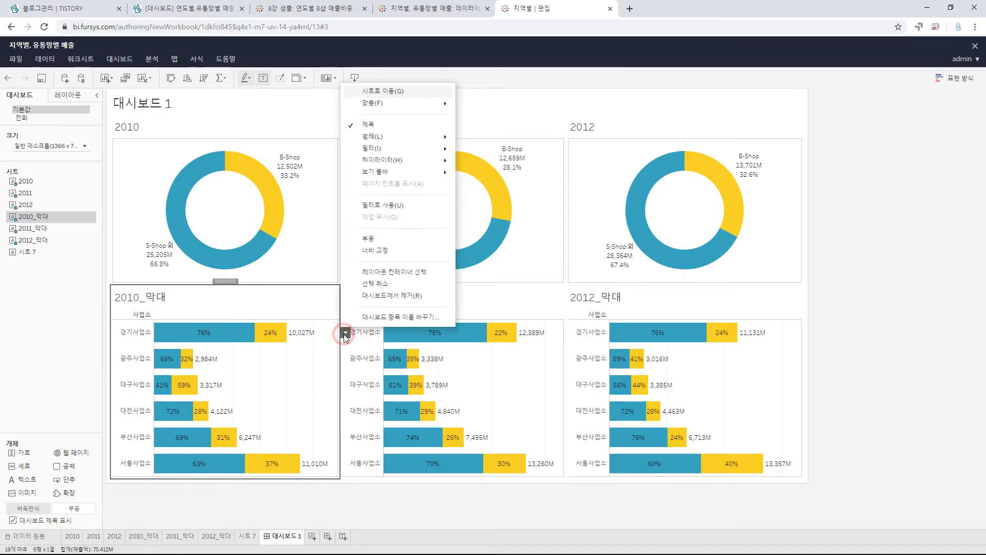
click(349, 127)
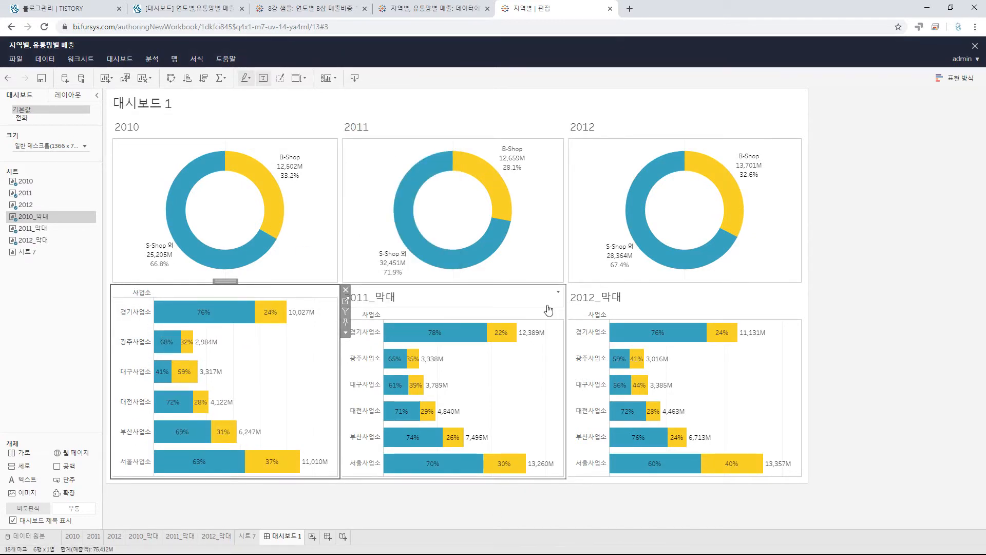
click(565, 328)
click(572, 334)
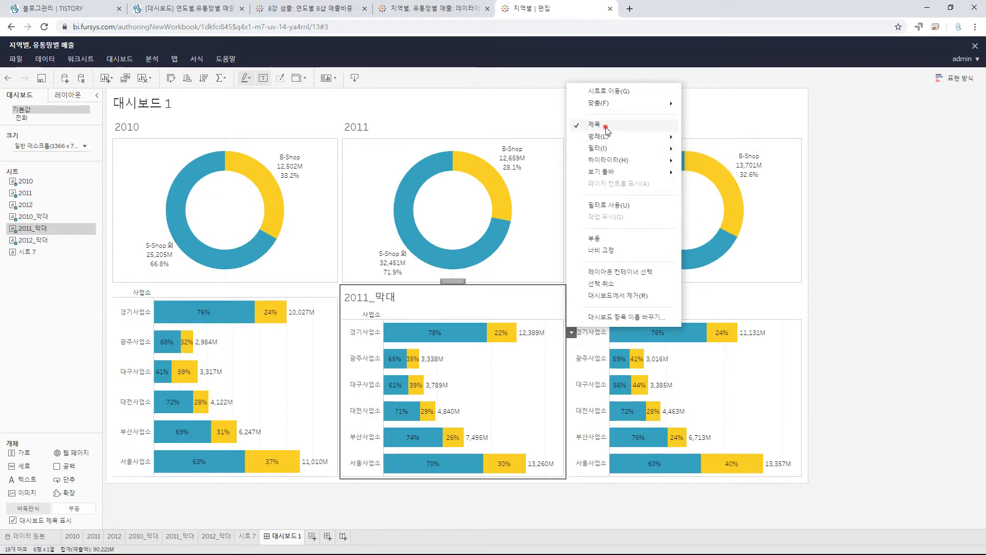
click(713, 126)
click(797, 312)
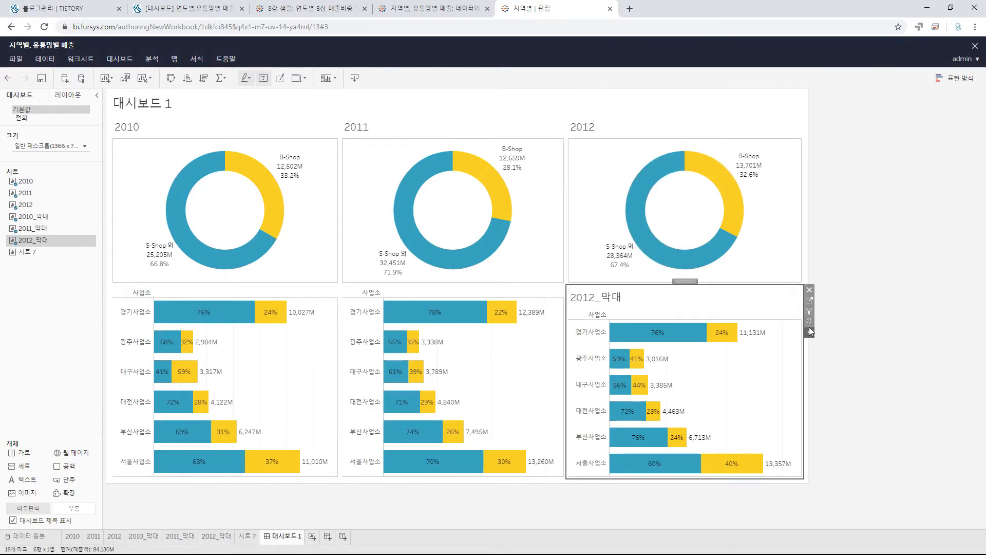
click(809, 333)
mouse_move(851, 162)
click(858, 125)
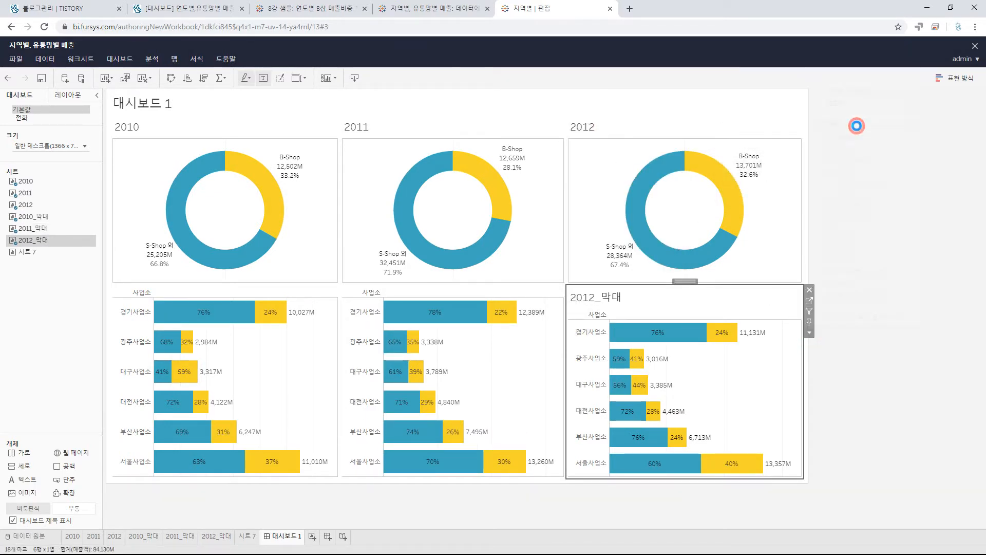
click(890, 272)
click(203, 263)
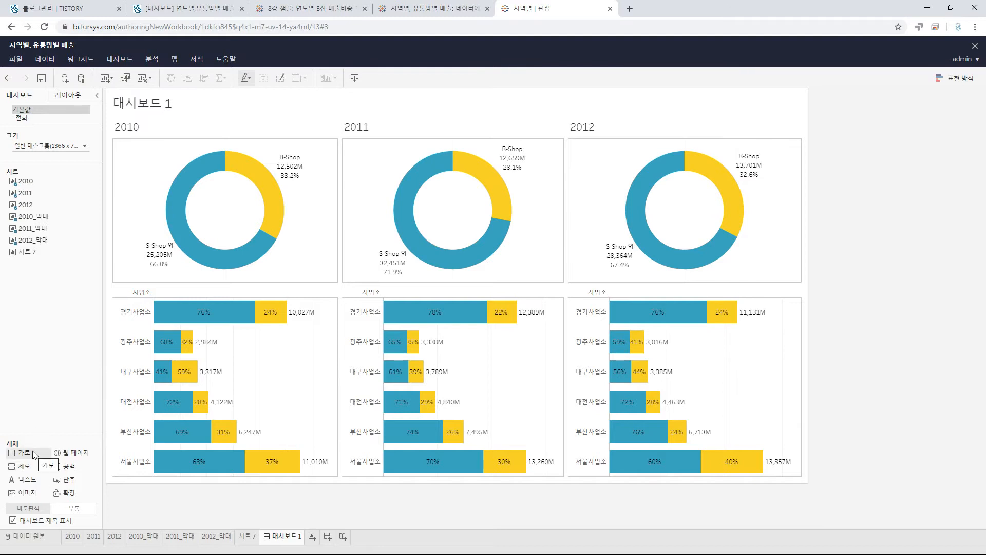
Add a horizontal container between the dashboard title and the donut sheets, and shrink it to a narrow strip.
drag(33, 450, 451, 109)
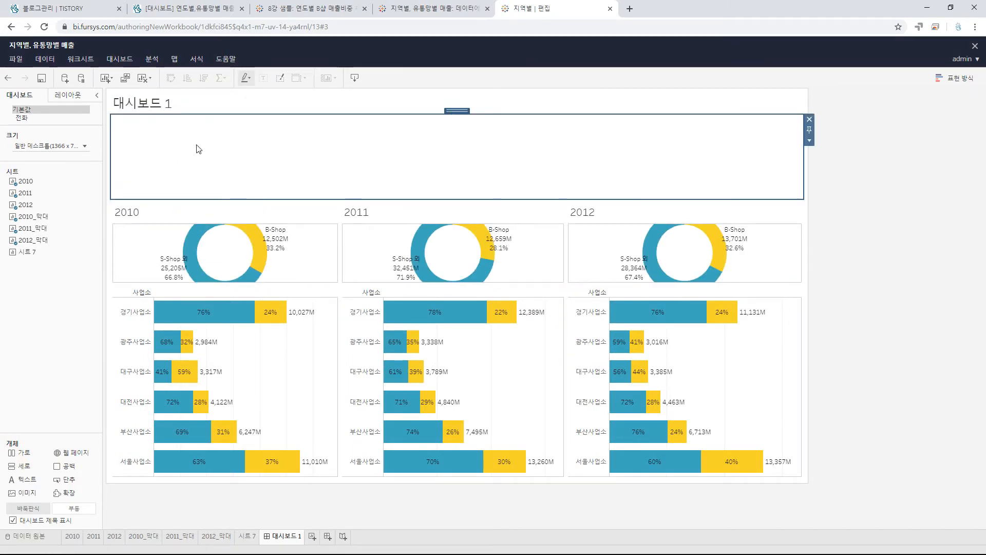
drag(278, 199, 286, 150)
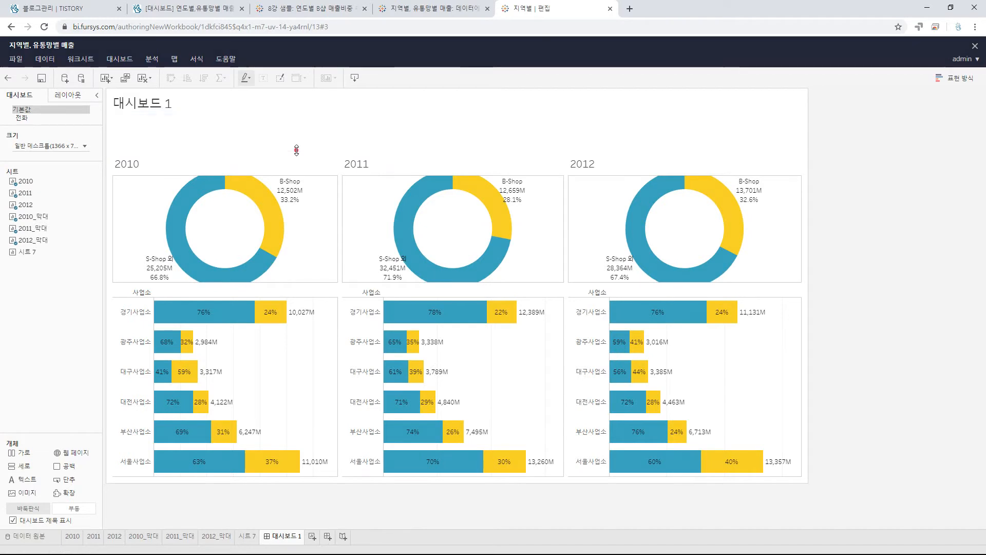
drag(296, 151, 296, 145)
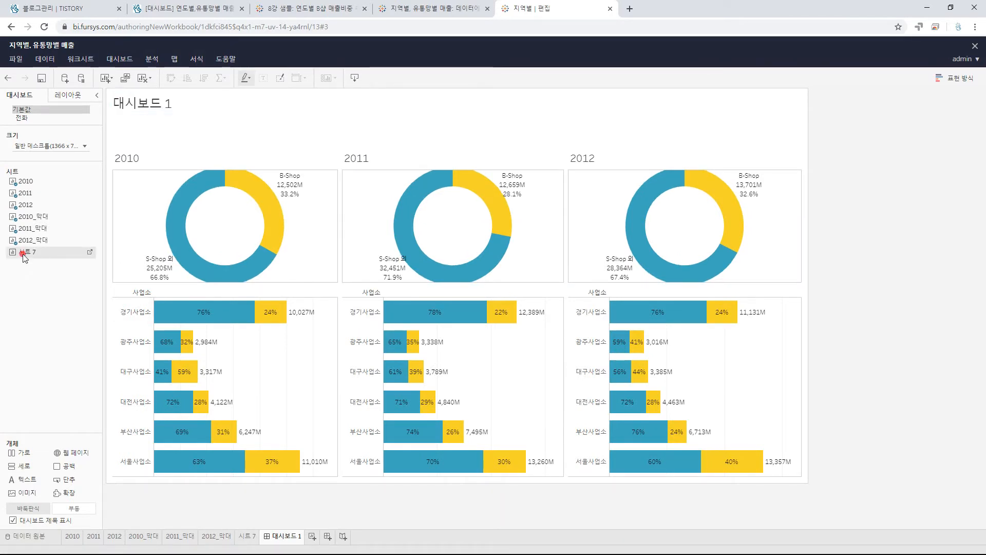
Place the 시트 7 sheet in the narrow container above the donuts and hide its title.
drag(23, 257, 281, 137)
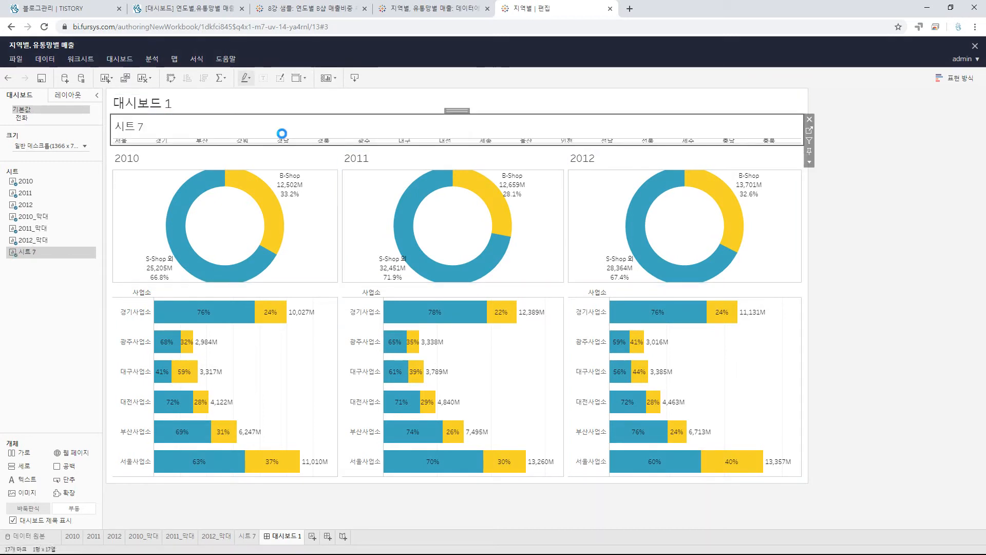
click(809, 163)
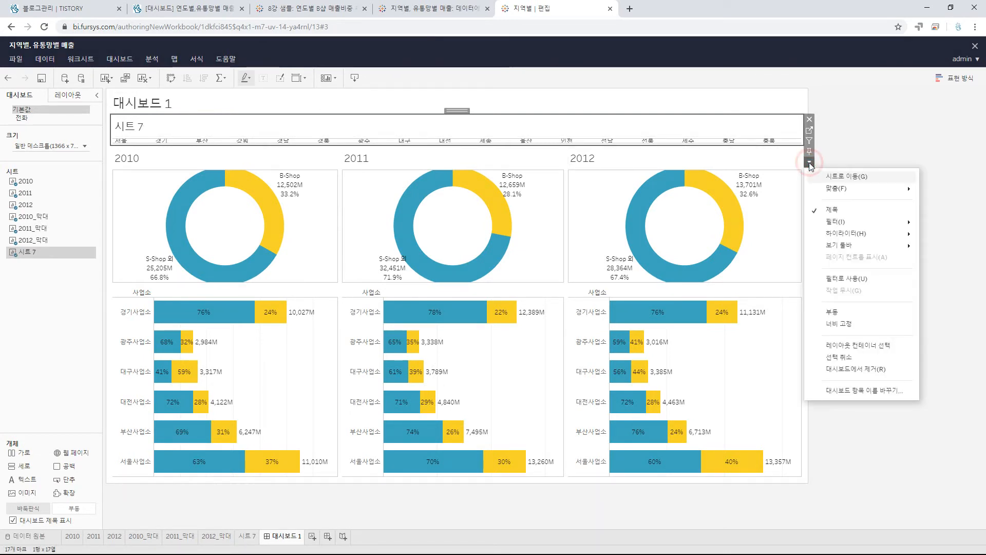
click(831, 210)
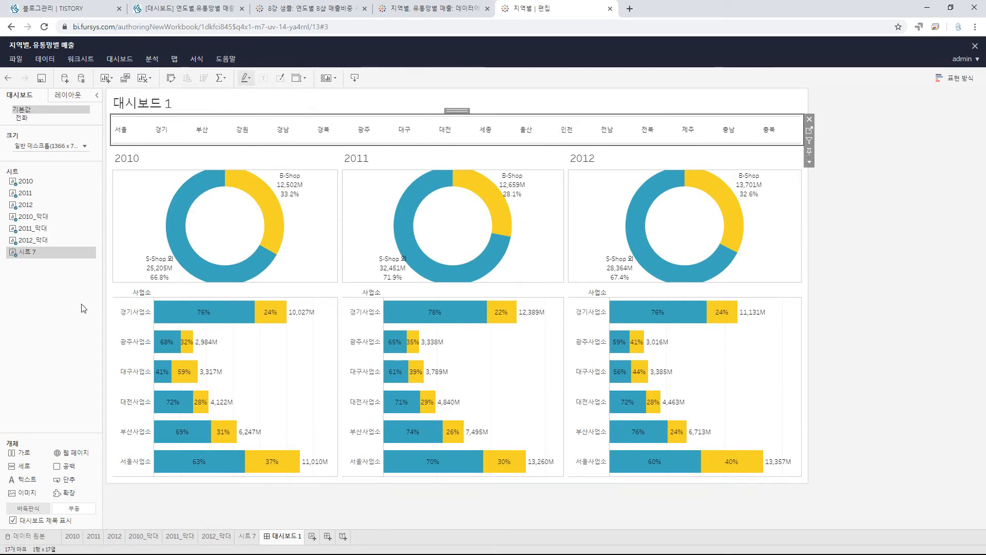
click(75, 319)
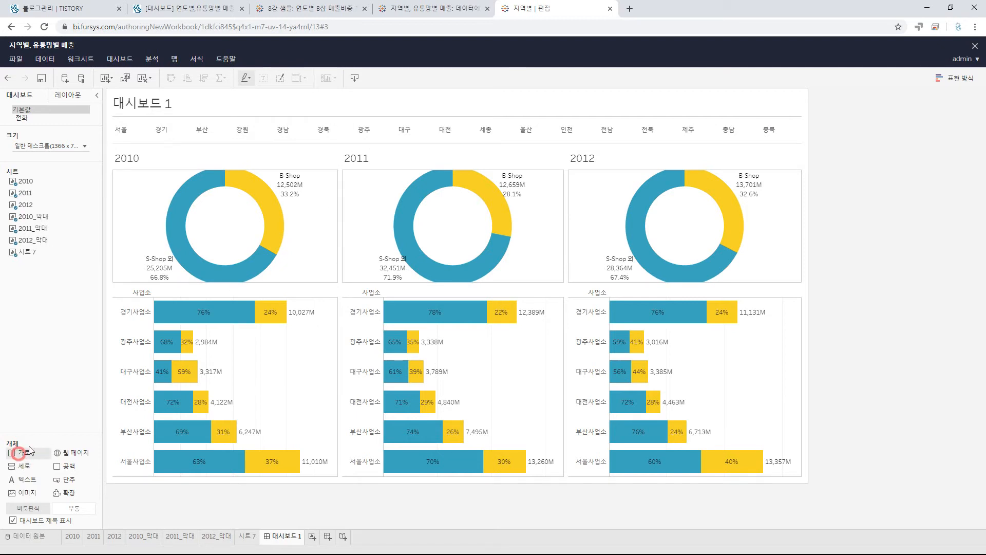
Add a horizontal container to the left of the 시도 list and narrow it to the width of the 2010 donut sheet.
mouse_move(30, 450)
mouse_down()
mouse_move(118, 148)
mouse_move(130, 133)
mouse_move(158, 131)
mouse_up()
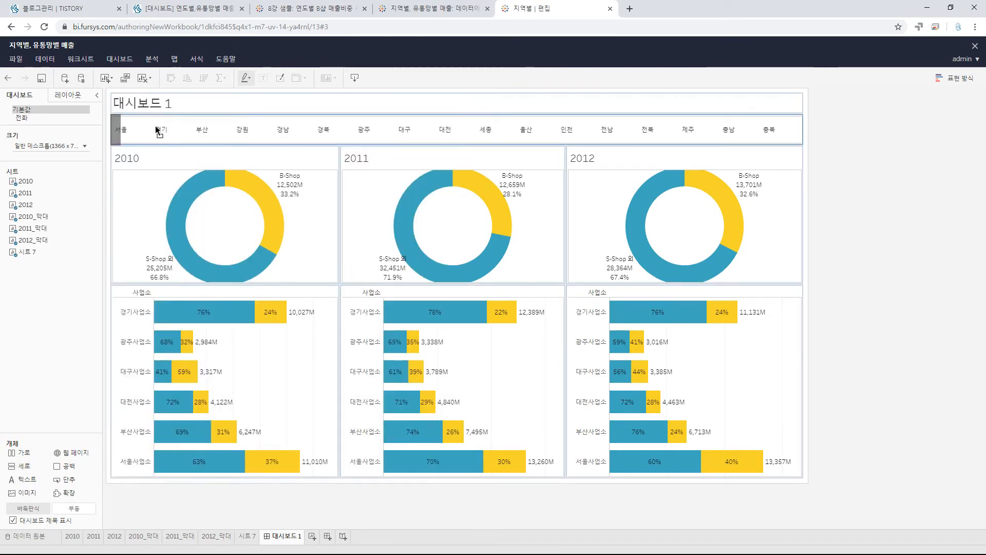
drag(158, 131, 126, 129)
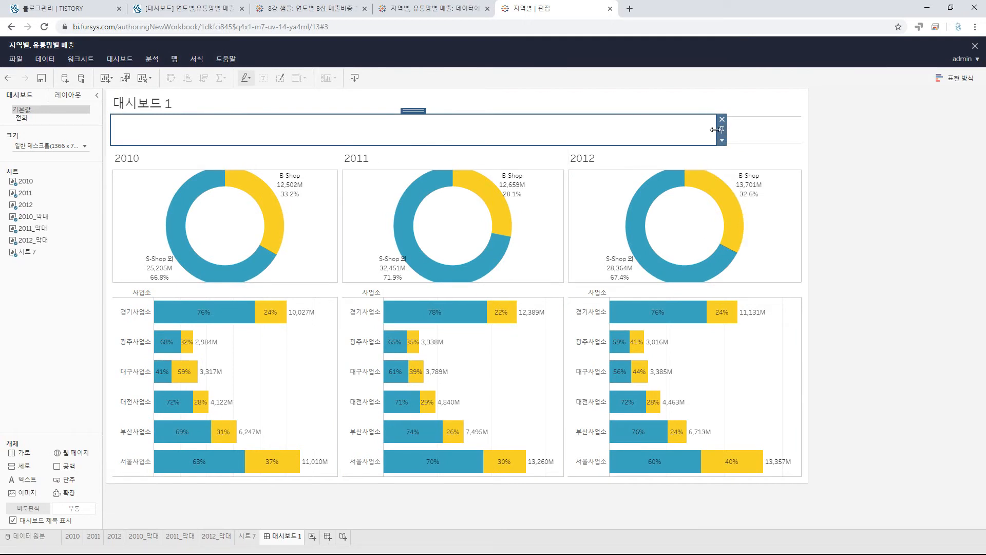
drag(715, 130, 572, 133)
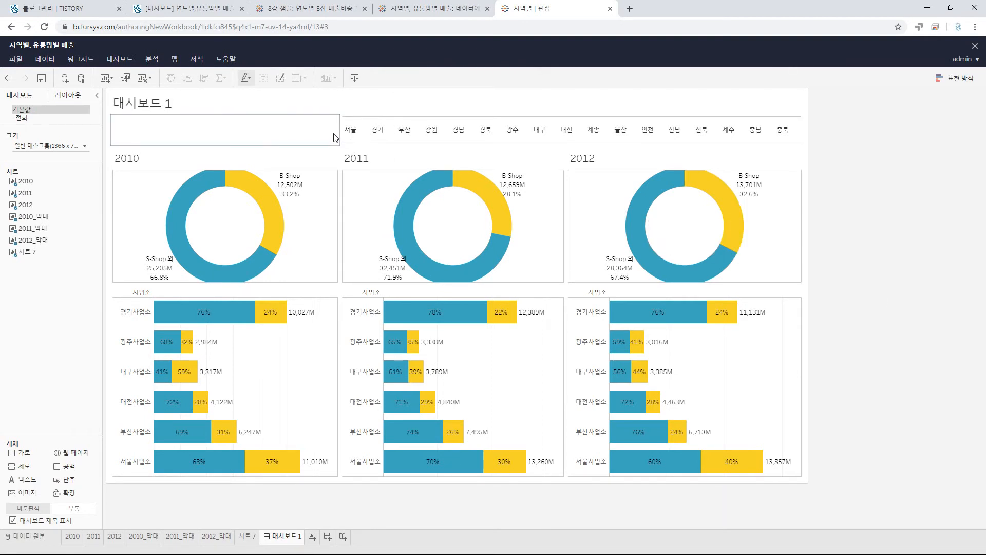
Widen the empty container beside the 시도 list, enlarge the dashboard title area slightly, and reduce the 시도 strip's height.
drag(339, 130, 411, 140)
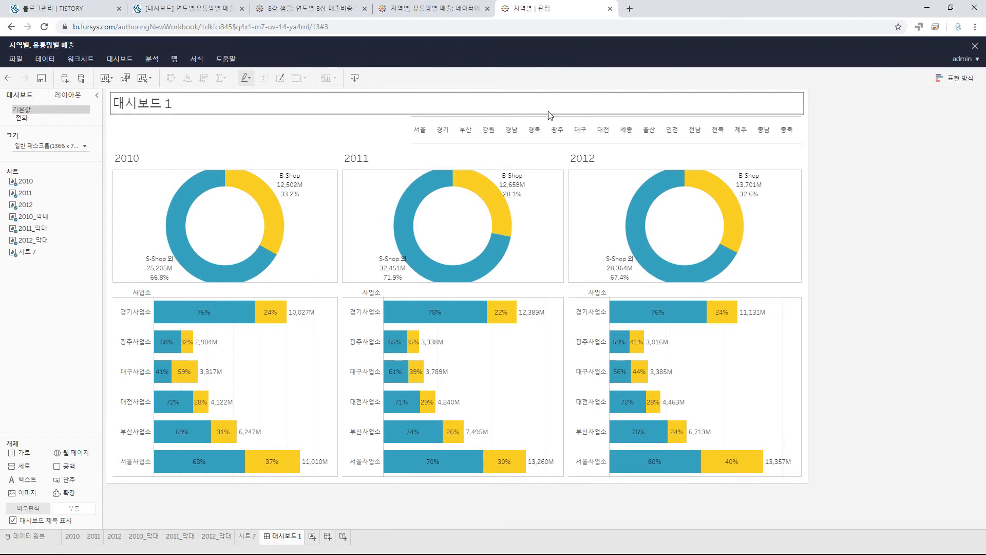
drag(552, 114, 552, 125)
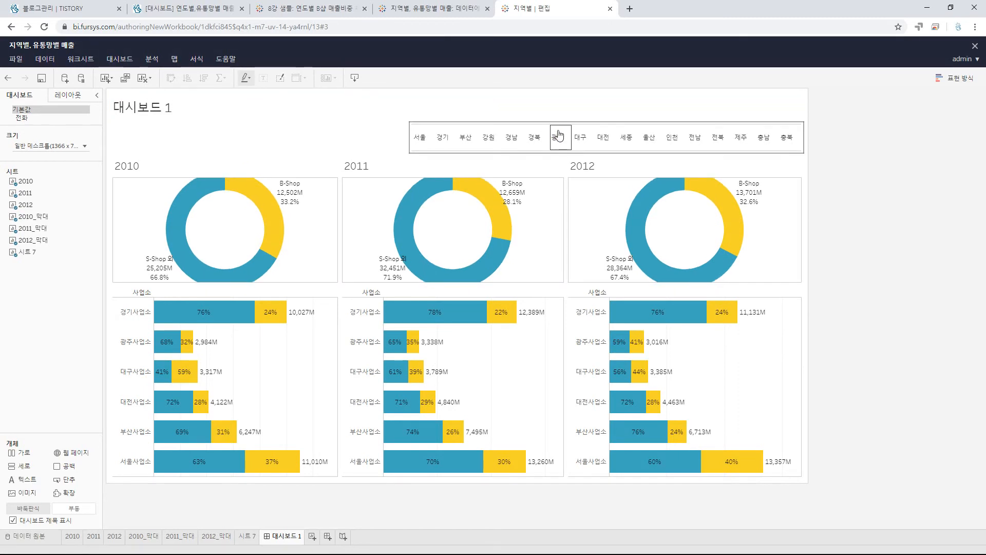
drag(549, 154, 547, 139)
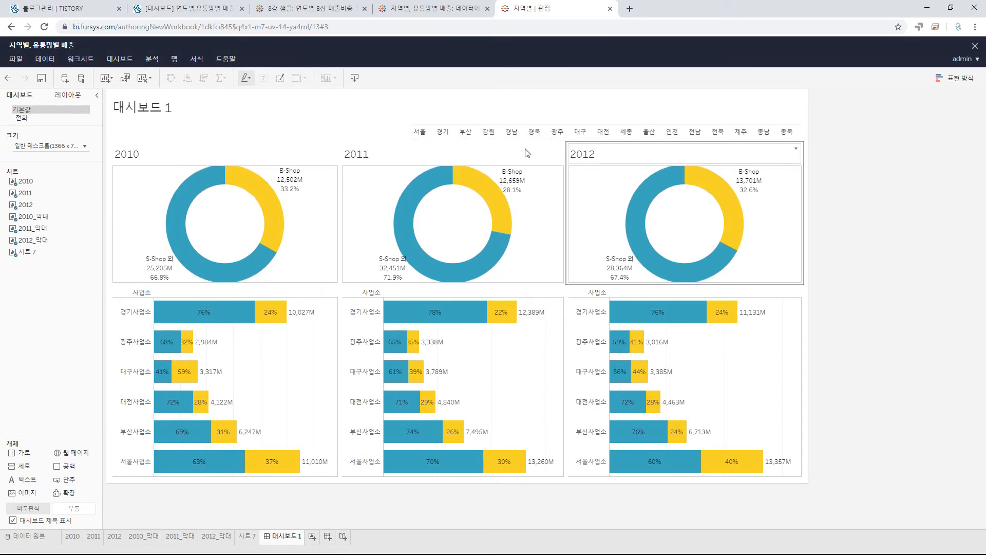
click(921, 241)
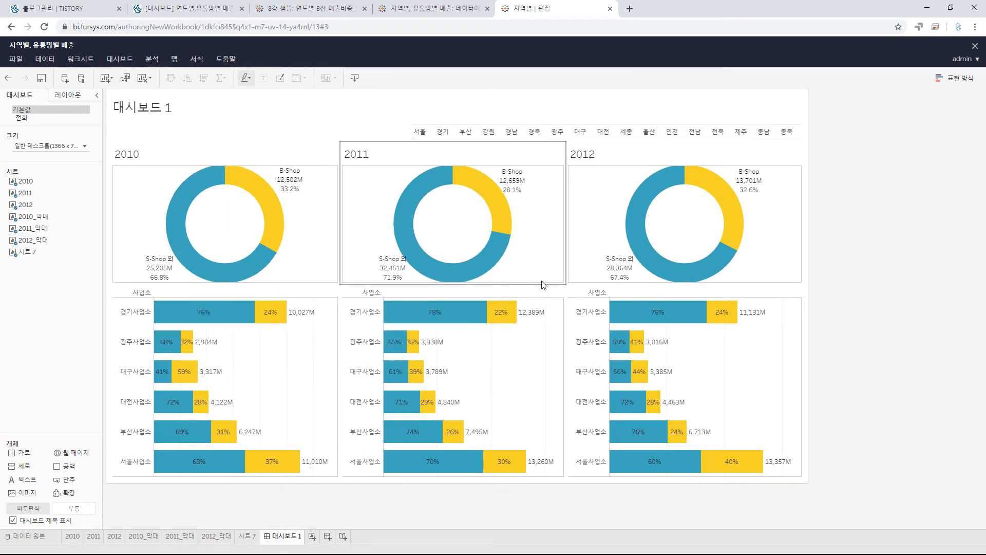
Increase the height of the donut sheet row by lowering its boundary with the bar sheets so the donuts fit completely.
drag(543, 284, 541, 319)
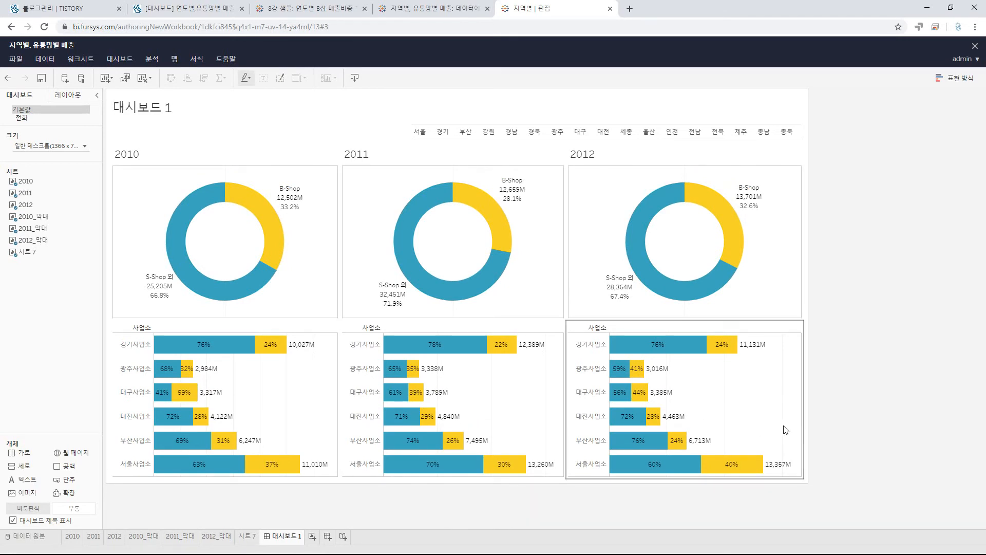
click(546, 319)
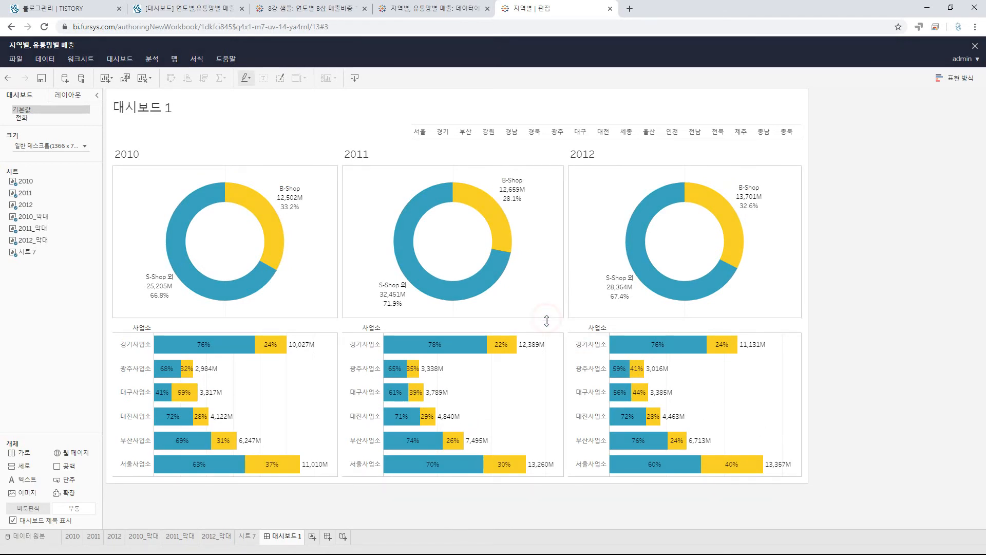
click(547, 321)
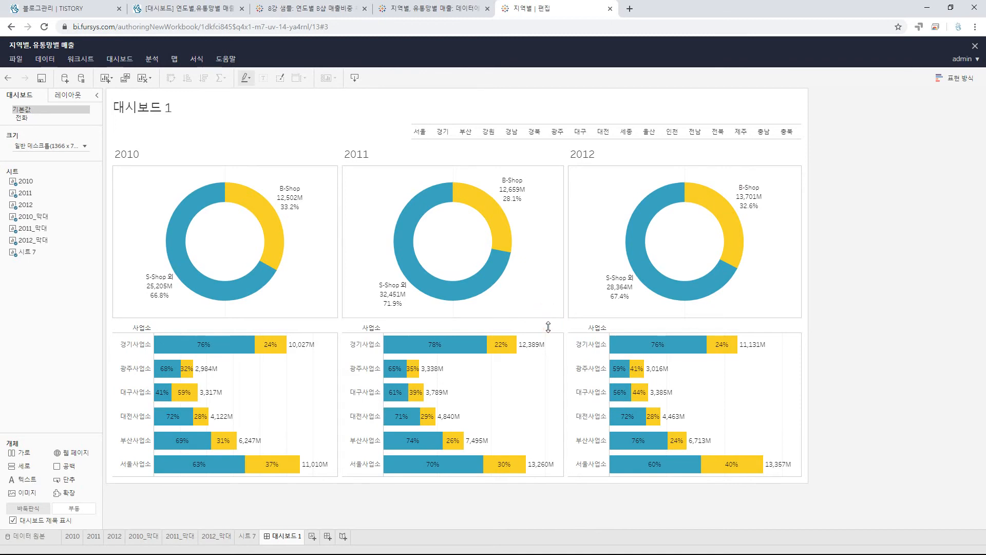
drag(543, 321, 544, 328)
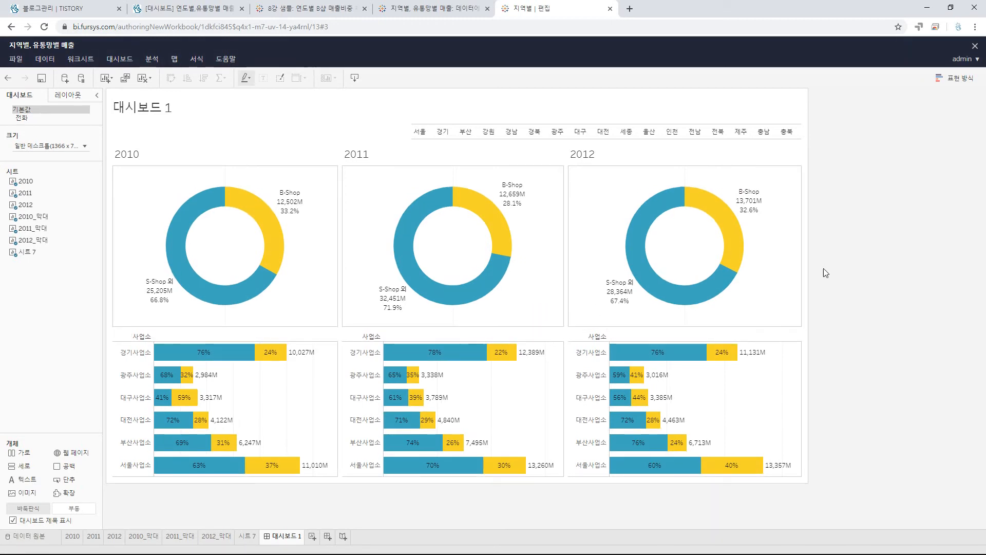
click(876, 261)
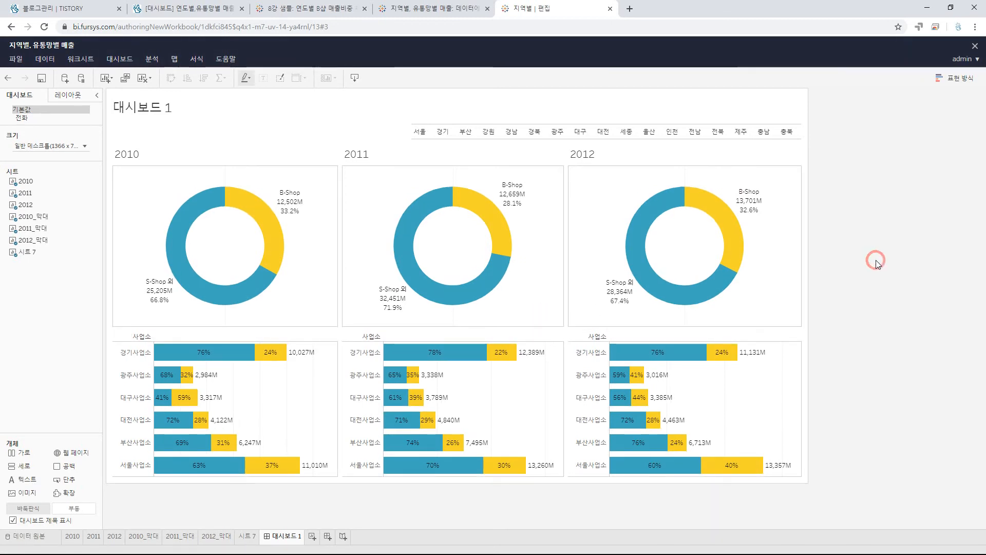
Test the 시도 selector by filtering the dashboard to 세종 and to 서울, clearing the selection after each.
click(623, 130)
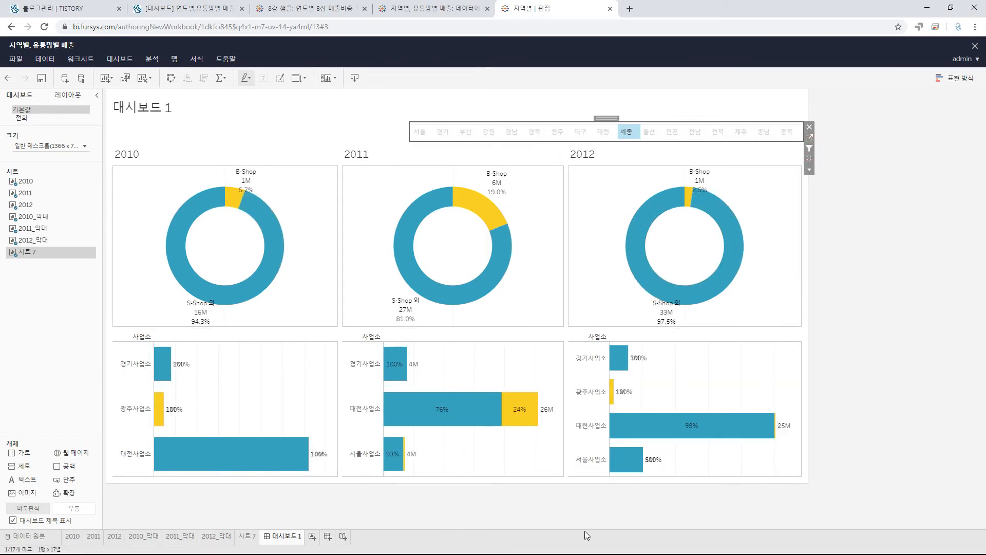
click(626, 133)
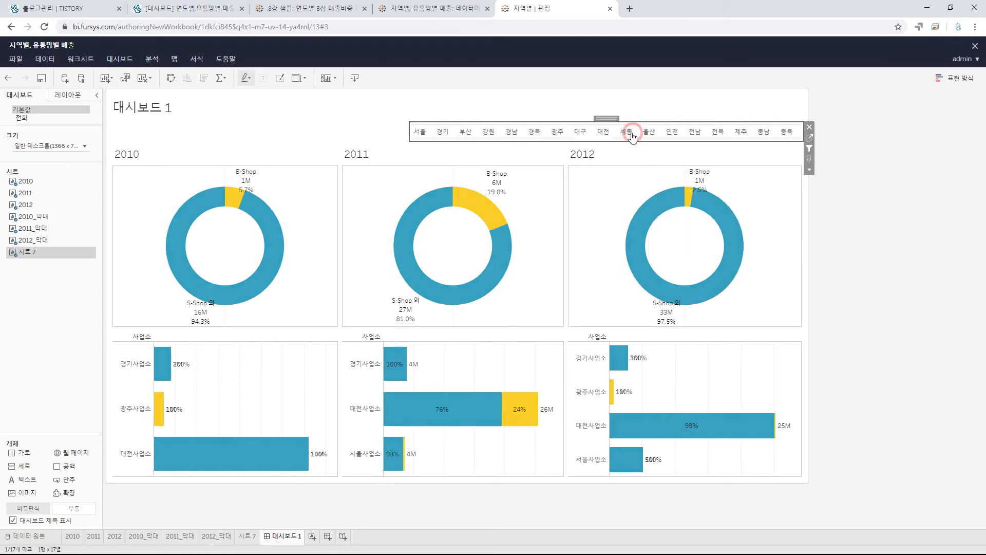
click(419, 134)
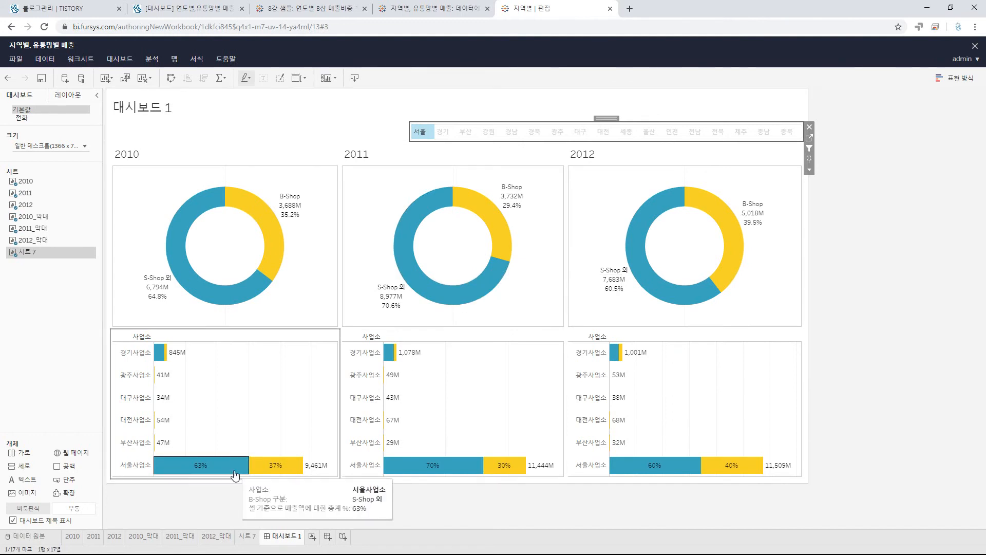
click(420, 135)
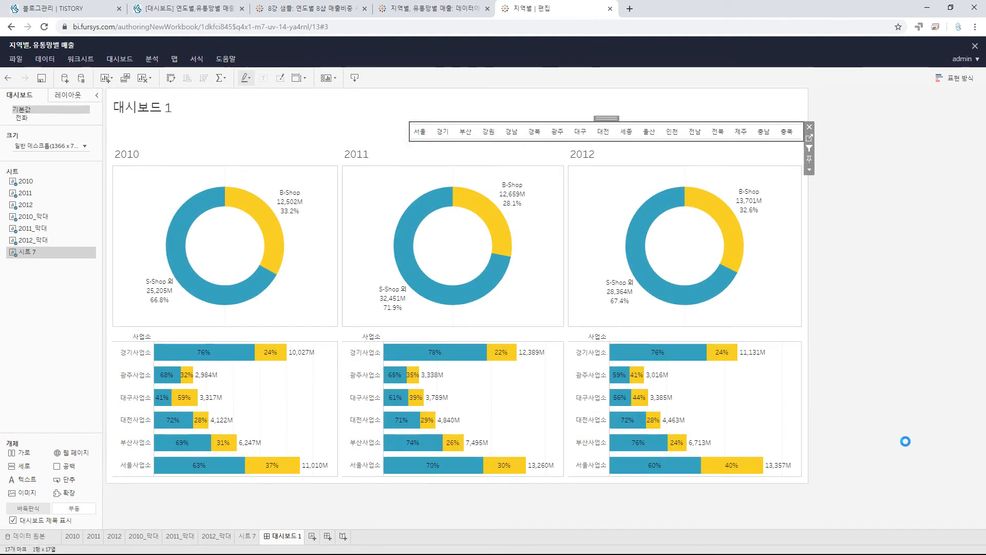
click(937, 379)
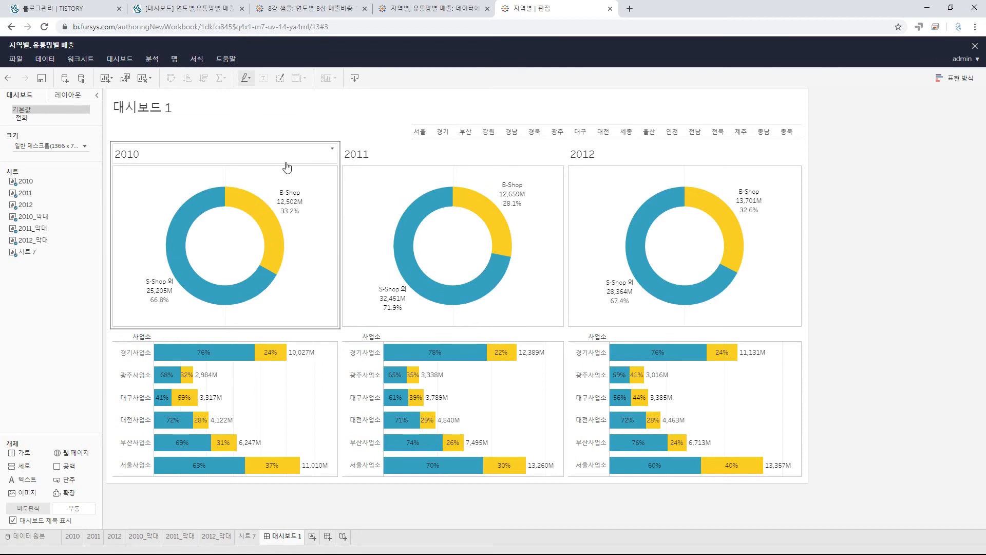
Format the 2010 donut sheet's title in NanumGothic, size 12, bold.
click(331, 153)
click(332, 149)
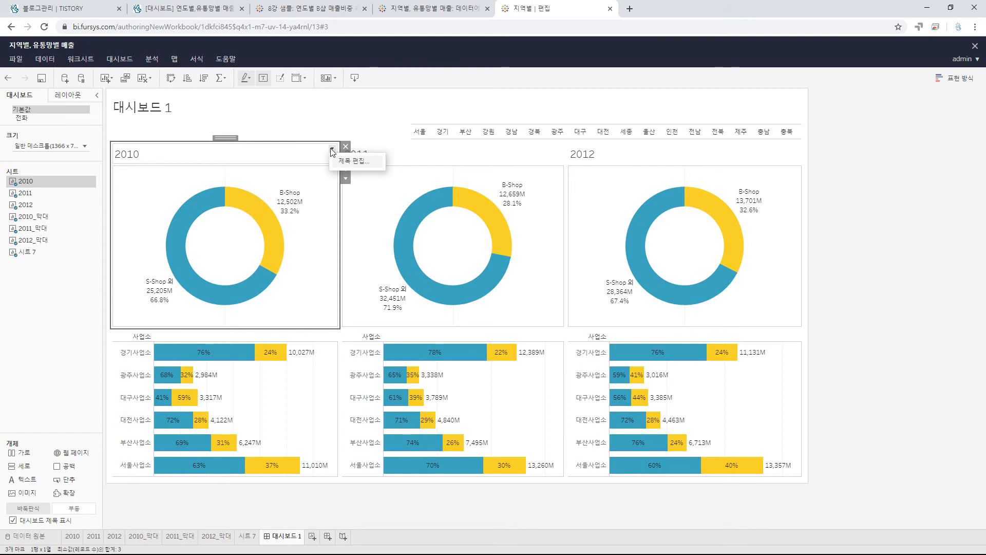
click(364, 162)
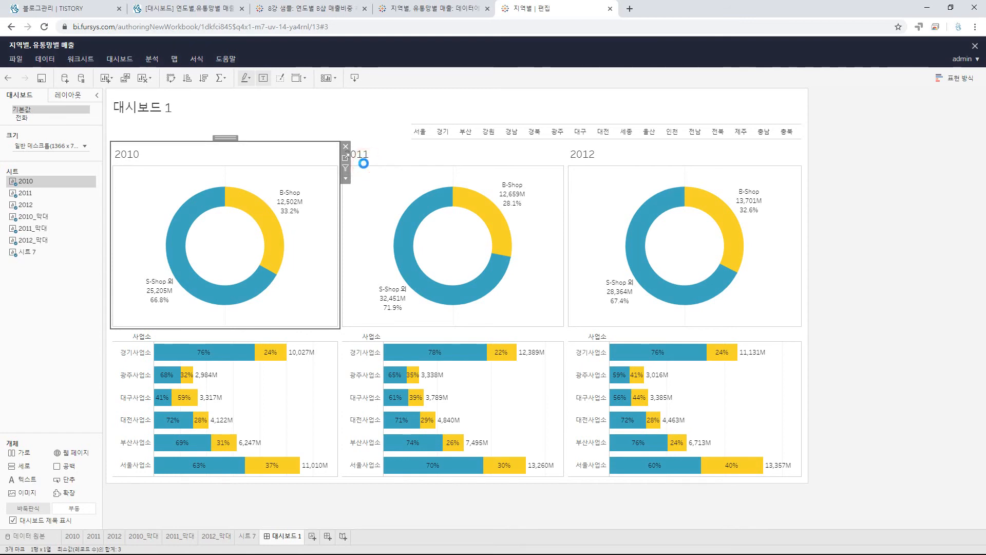
double_click(358, 313)
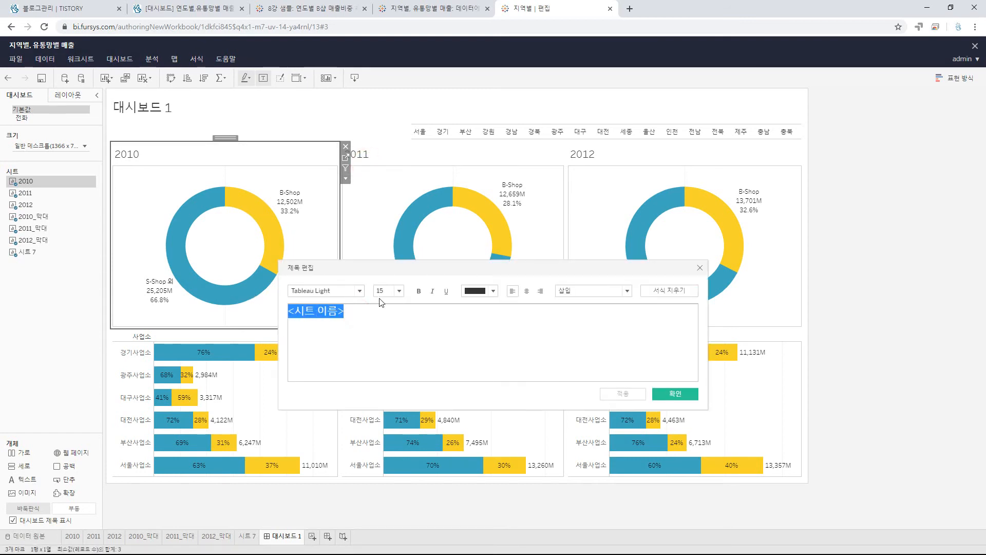
click(361, 291)
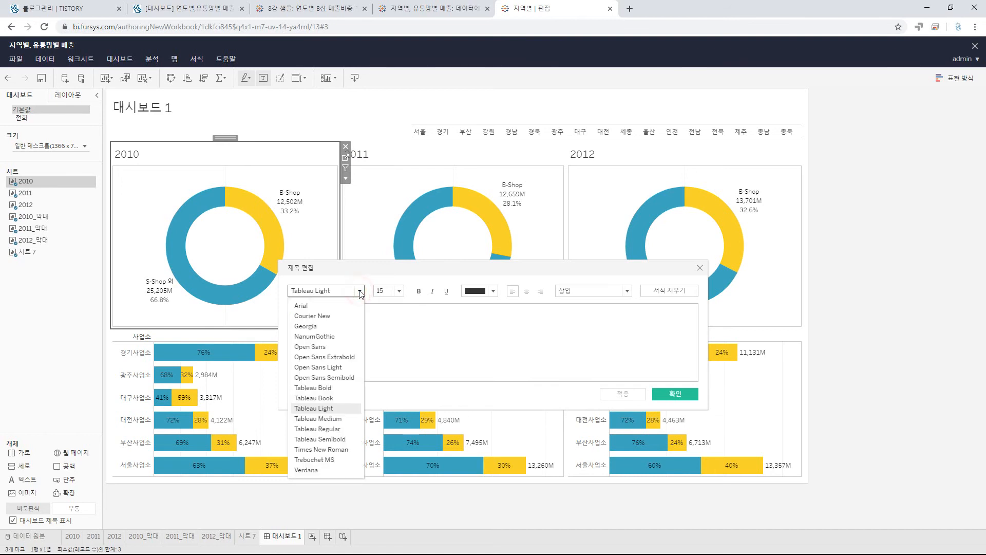
click(340, 337)
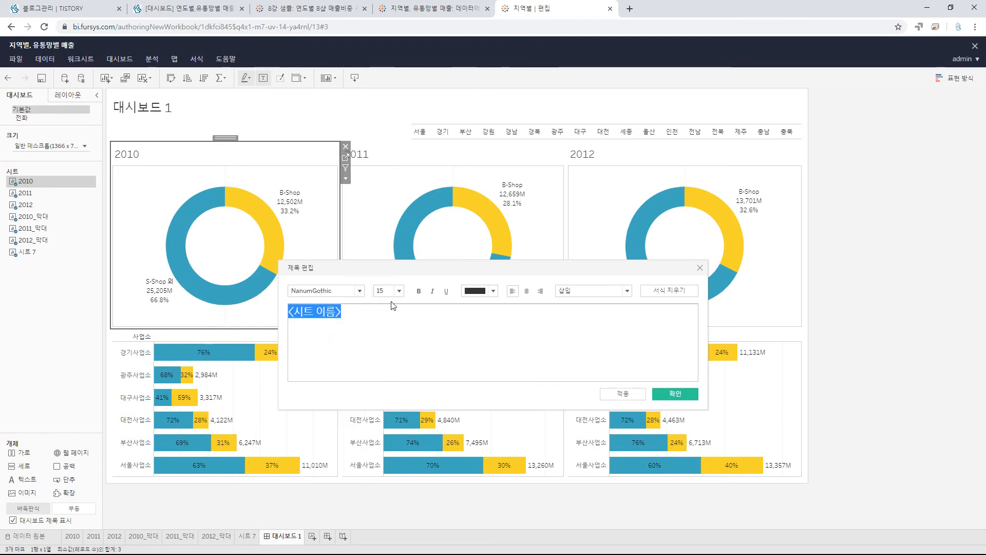
click(400, 290)
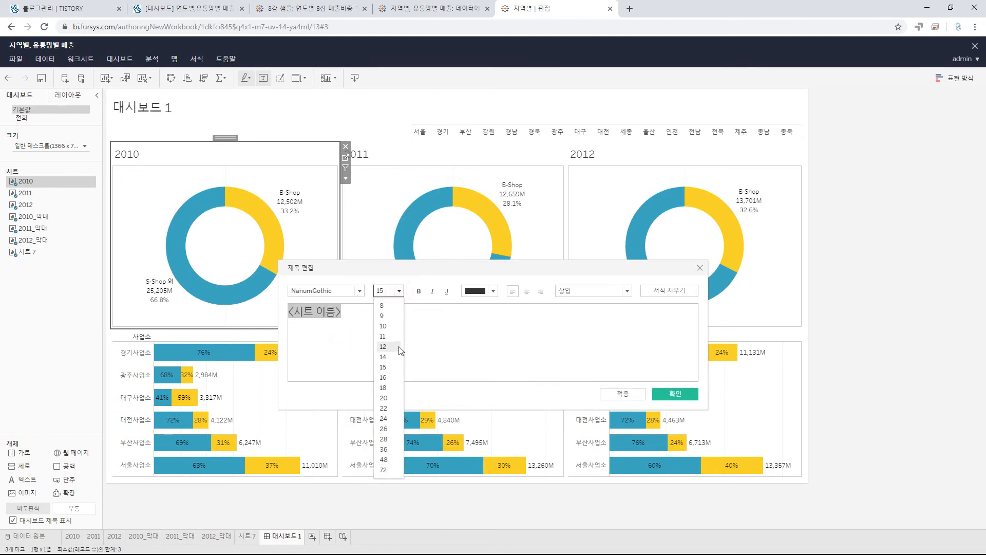
click(398, 346)
click(419, 291)
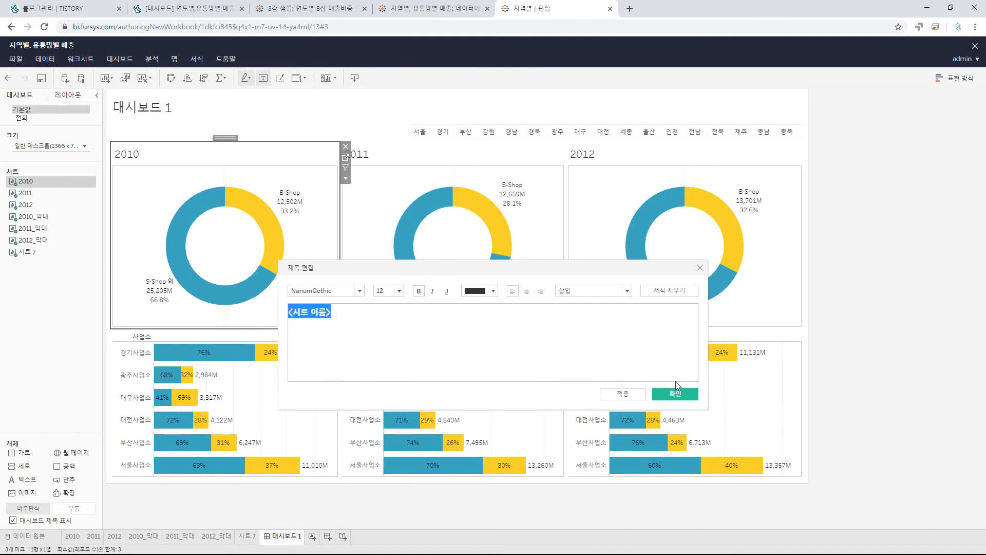
click(623, 394)
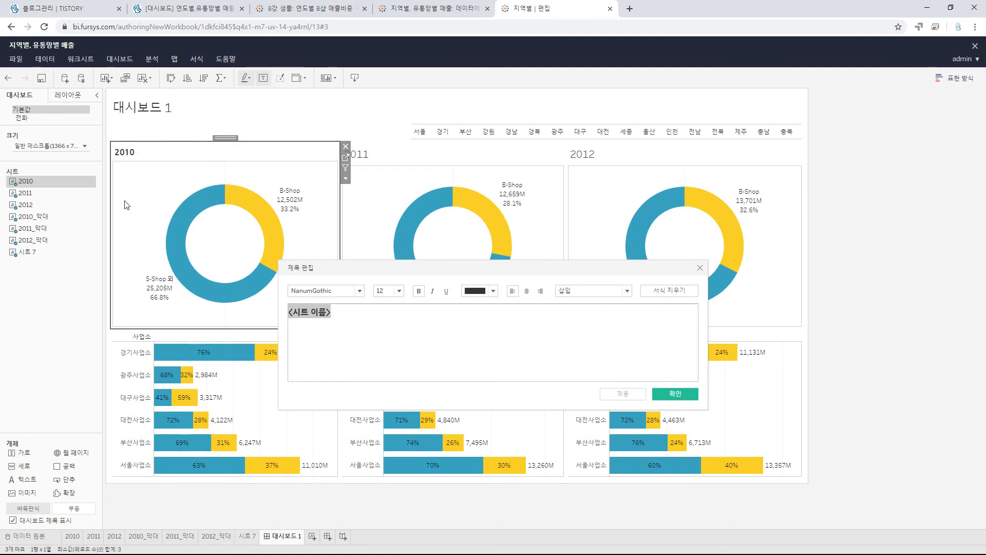
click(675, 394)
Format the 2011 donut sheet's title in NanumGothic, size 12, bold.
click(498, 151)
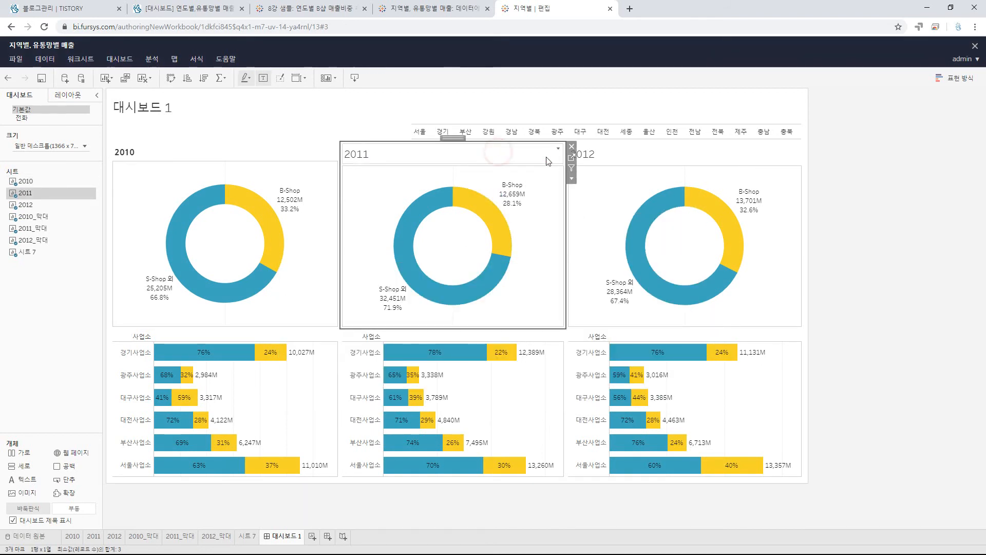
click(559, 150)
click(580, 161)
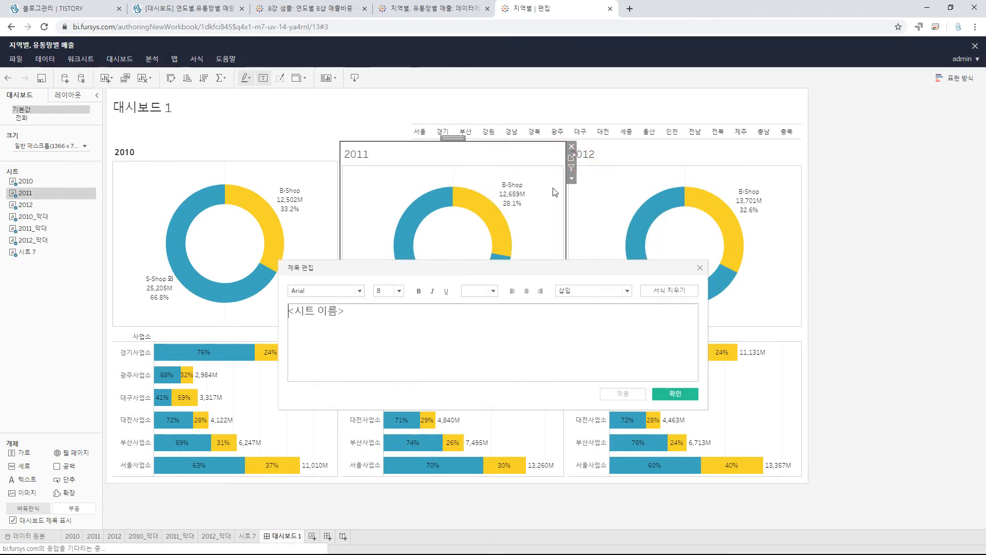
drag(372, 316, 229, 281)
click(360, 291)
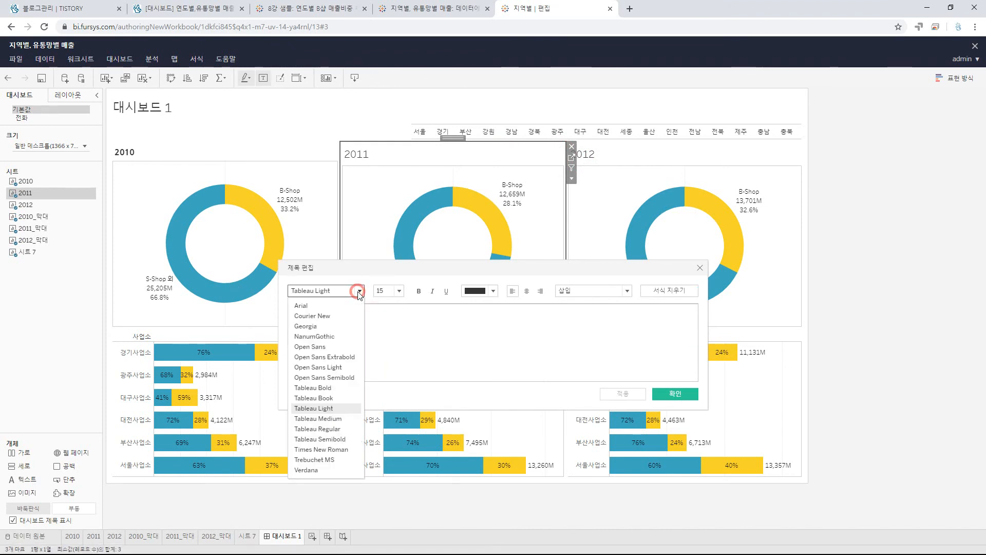
click(333, 337)
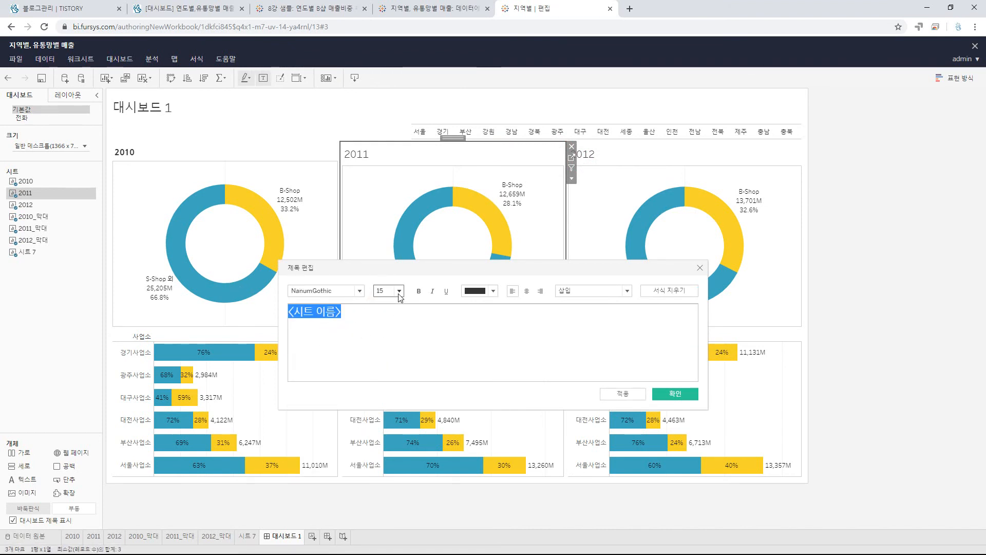
click(399, 291)
click(390, 339)
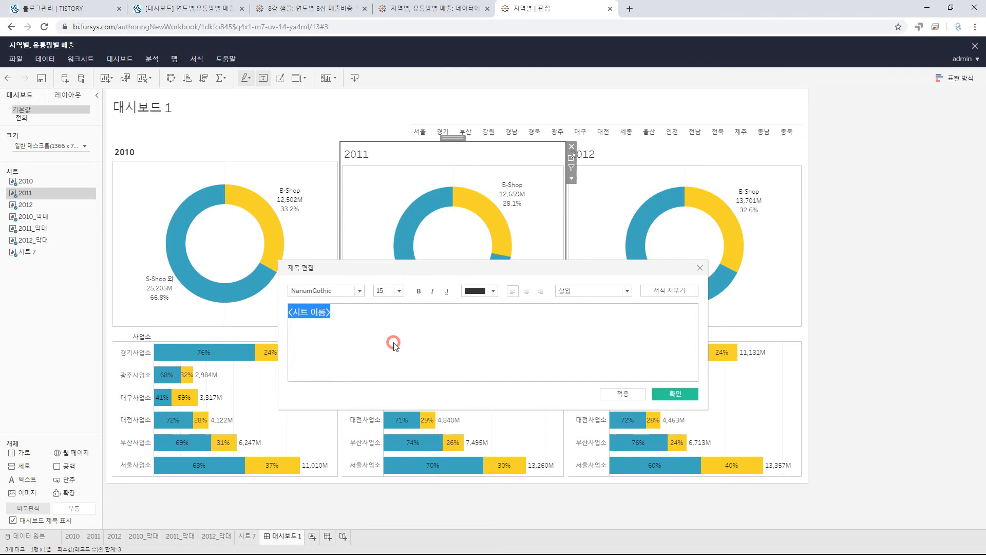
click(418, 291)
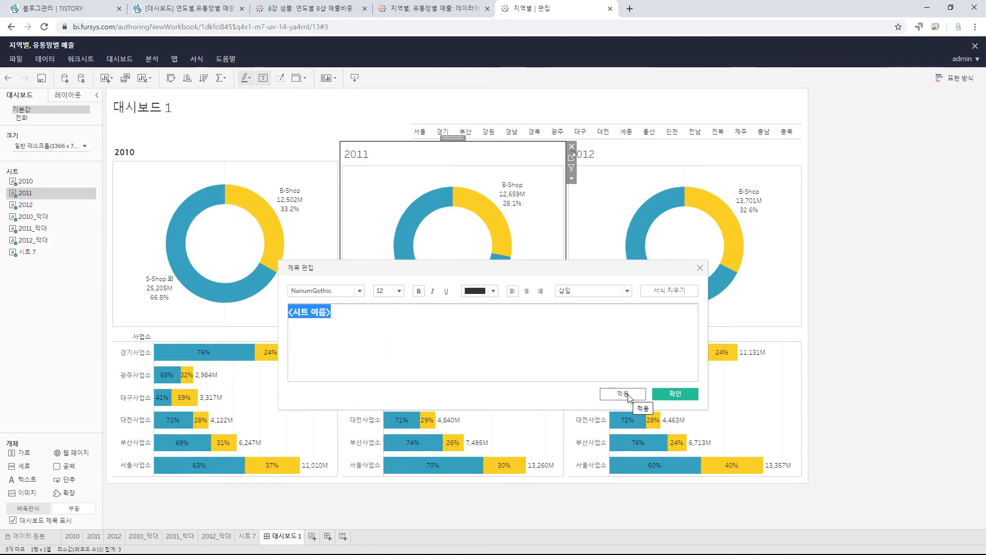
click(625, 394)
click(674, 394)
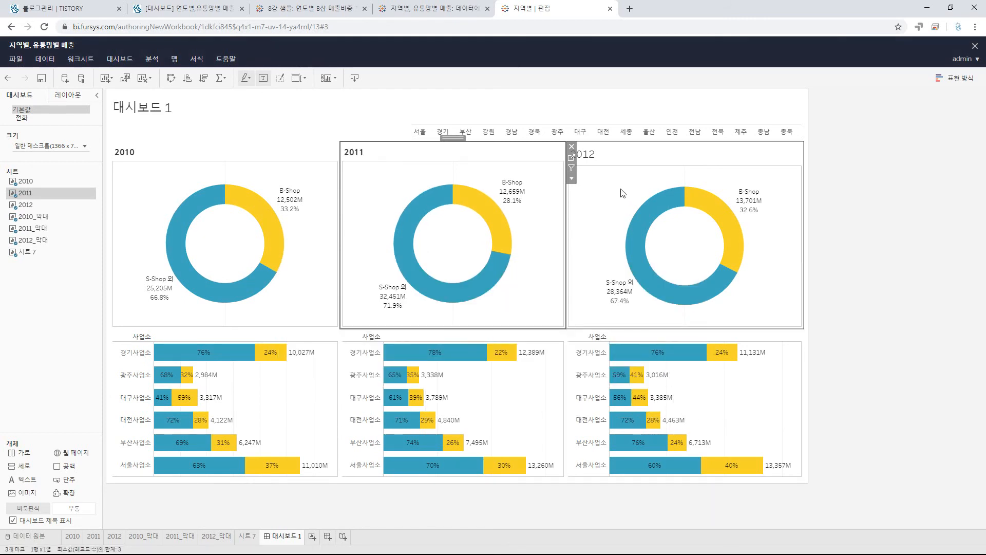
Format the 2012 donut sheet's title in NanumGothic, size 12, bold.
click(607, 156)
right_click(795, 151)
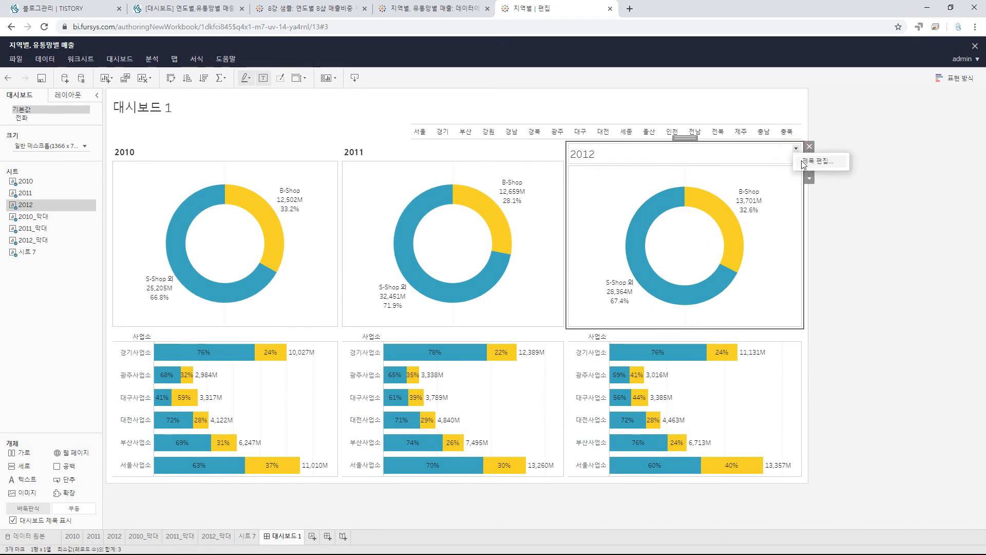
click(804, 160)
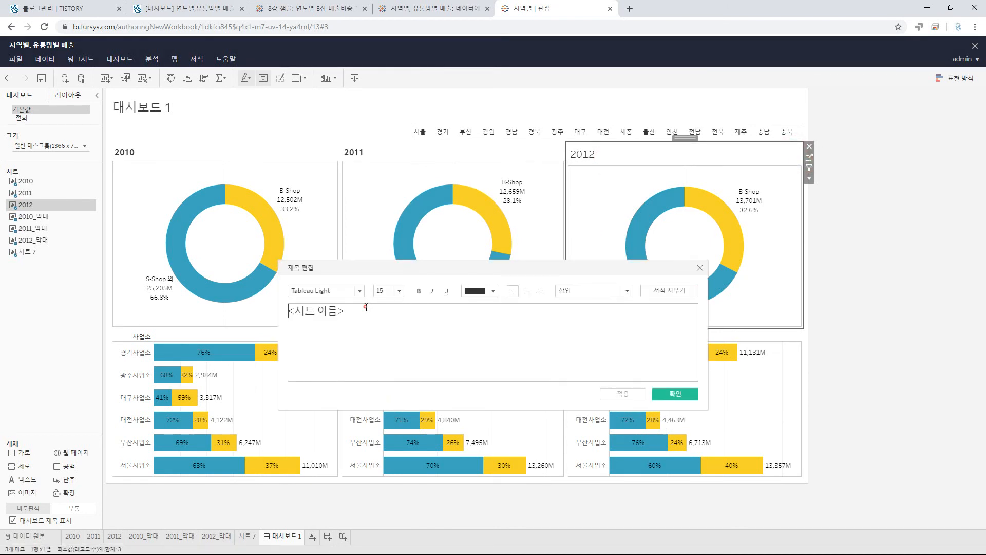
drag(366, 307, 288, 310)
click(329, 291)
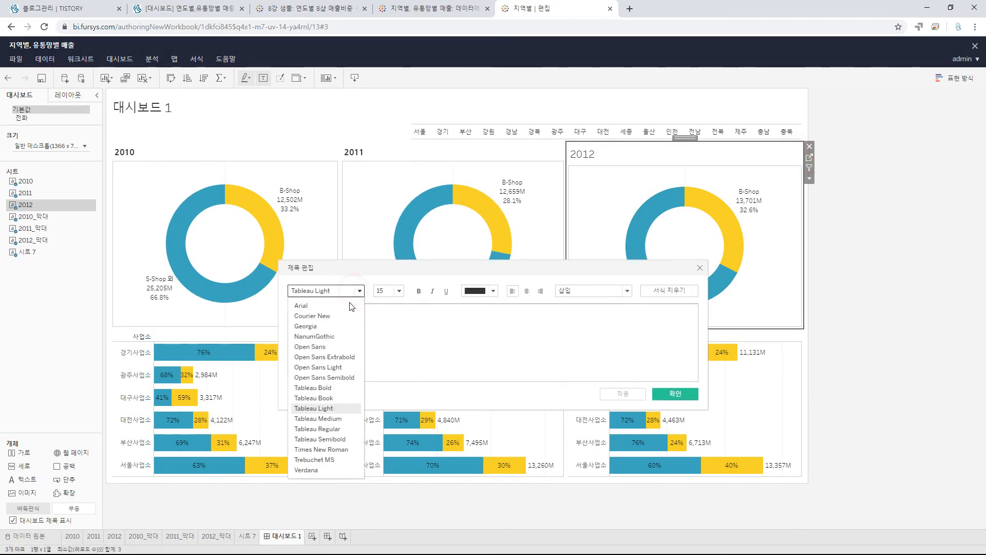
click(349, 337)
click(391, 290)
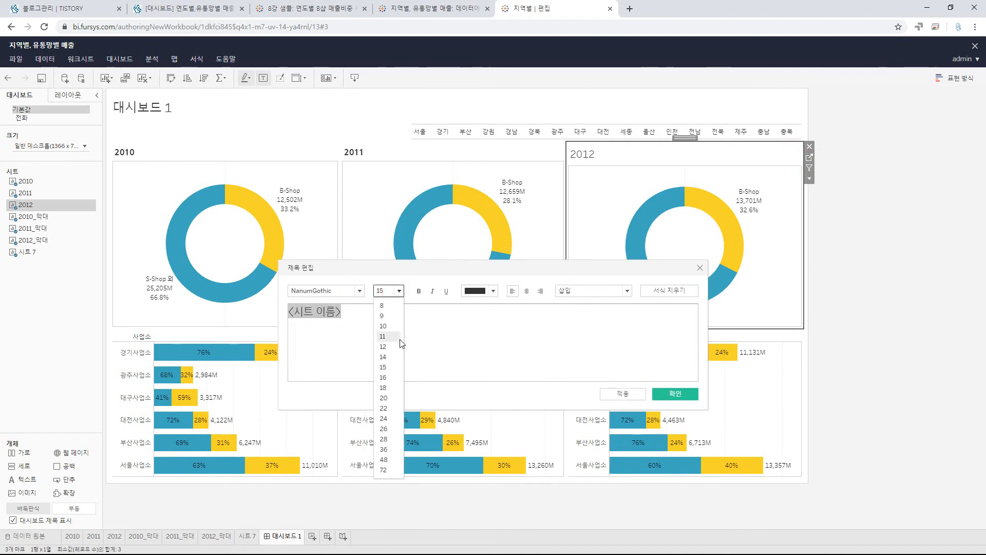
click(401, 345)
click(418, 291)
click(553, 361)
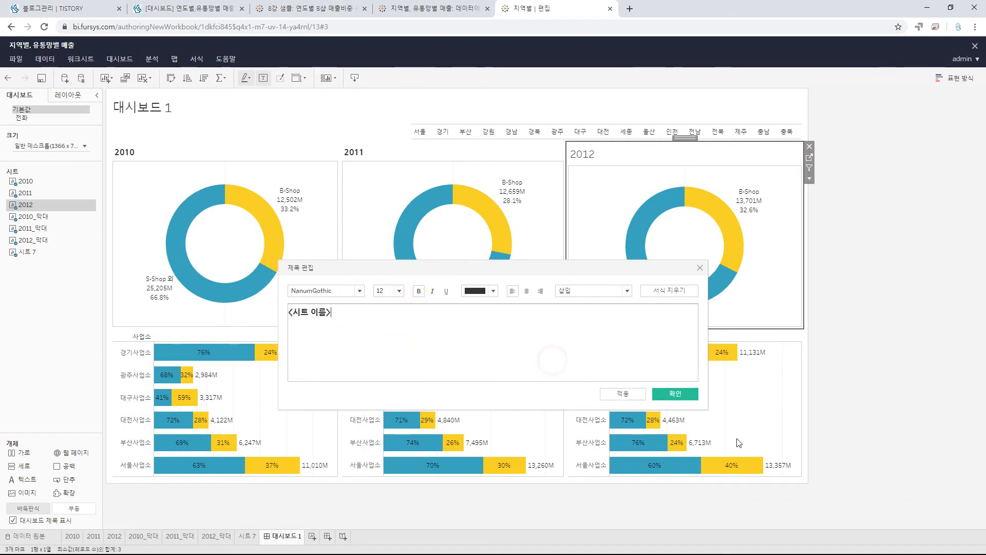
click(640, 397)
click(673, 394)
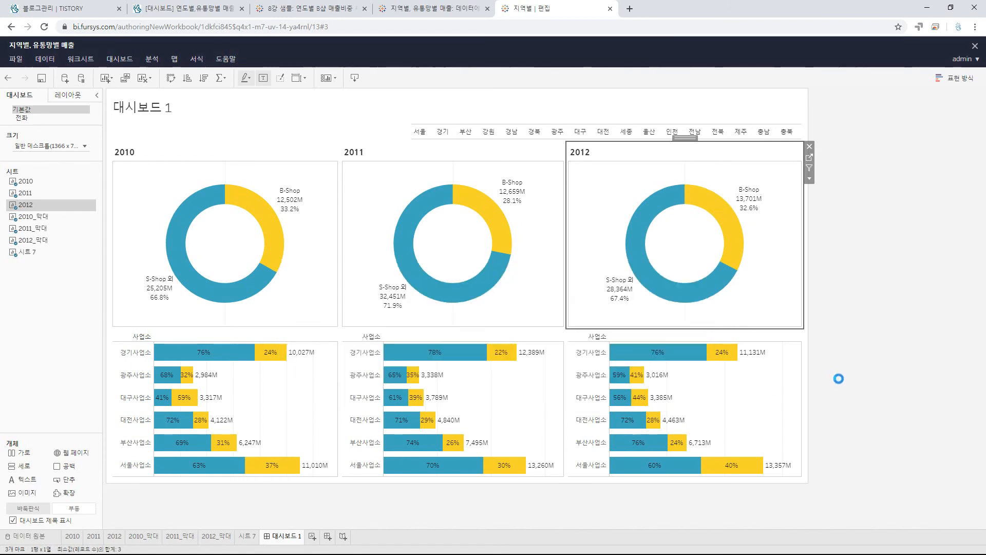
Check the 시도 selector strip by selecting 서울 and clearing that selection again.
click(849, 377)
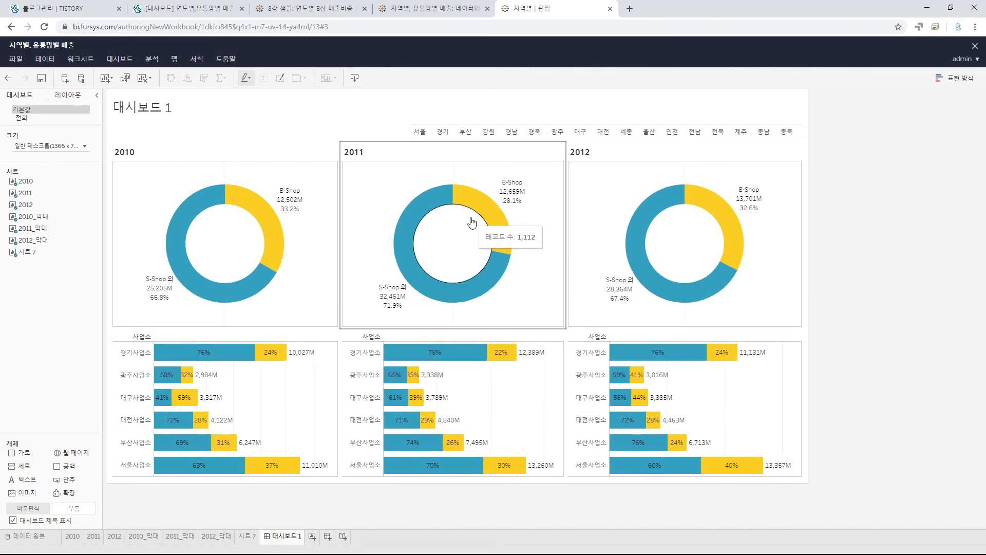
click(419, 135)
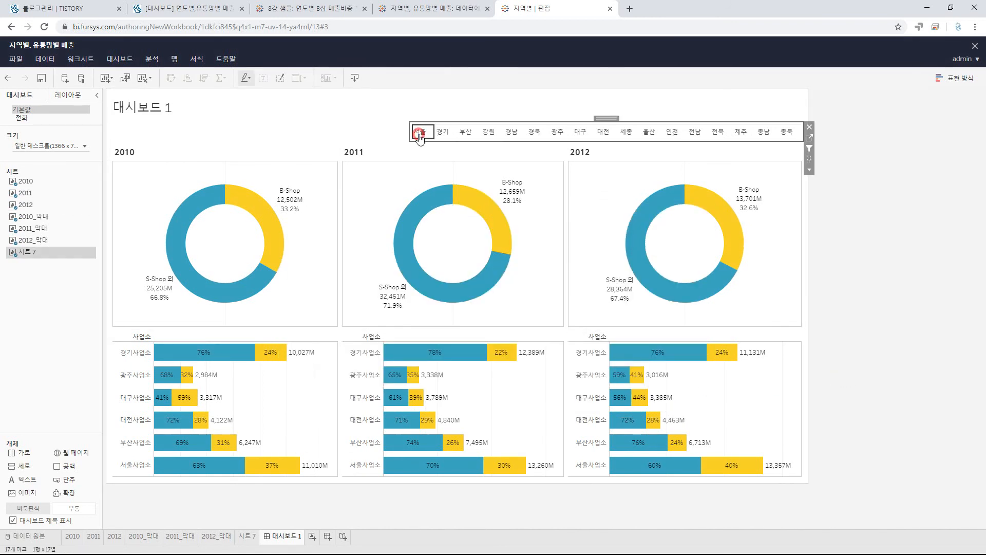
click(420, 137)
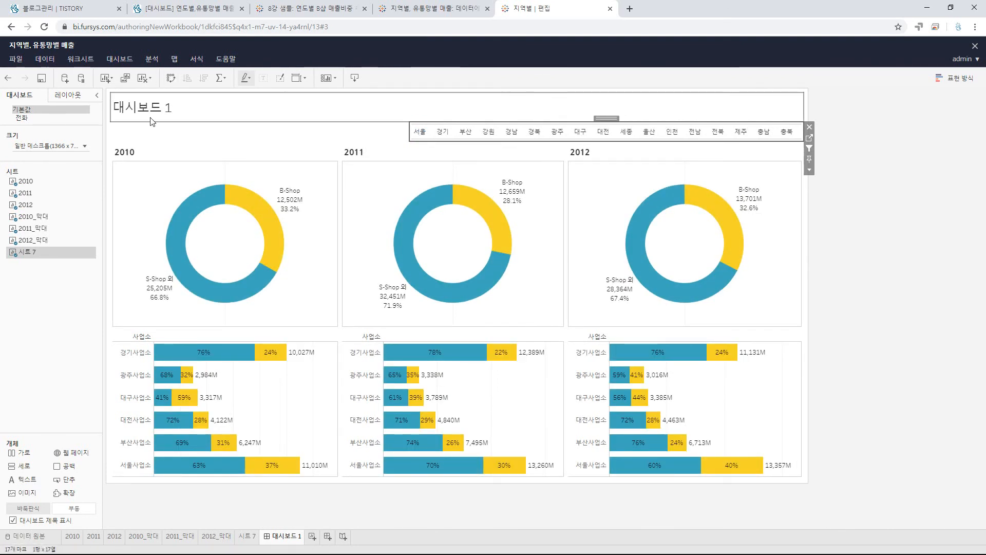
Rename the dashboard as "B샵 매출 비중 추이".
mouse_move(291, 469)
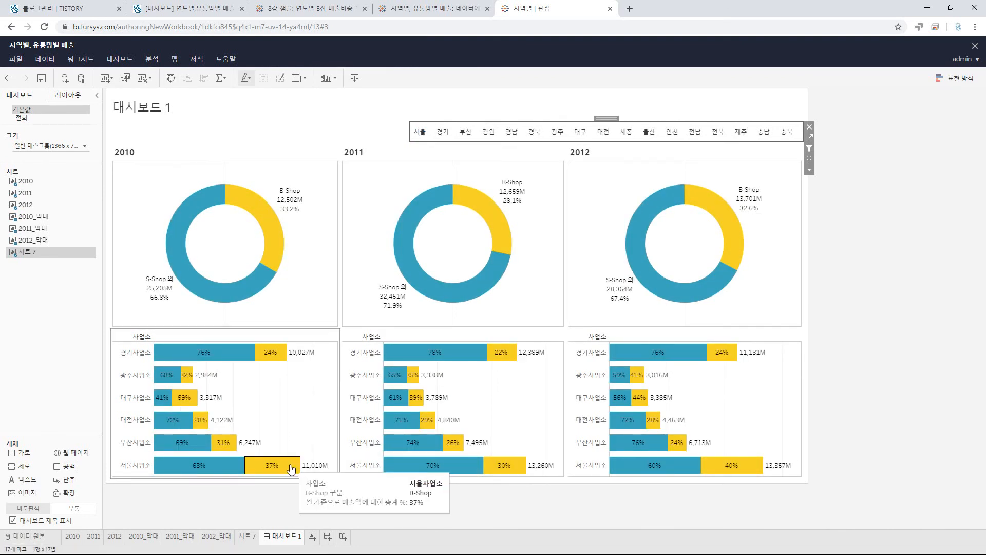
double_click(283, 537)
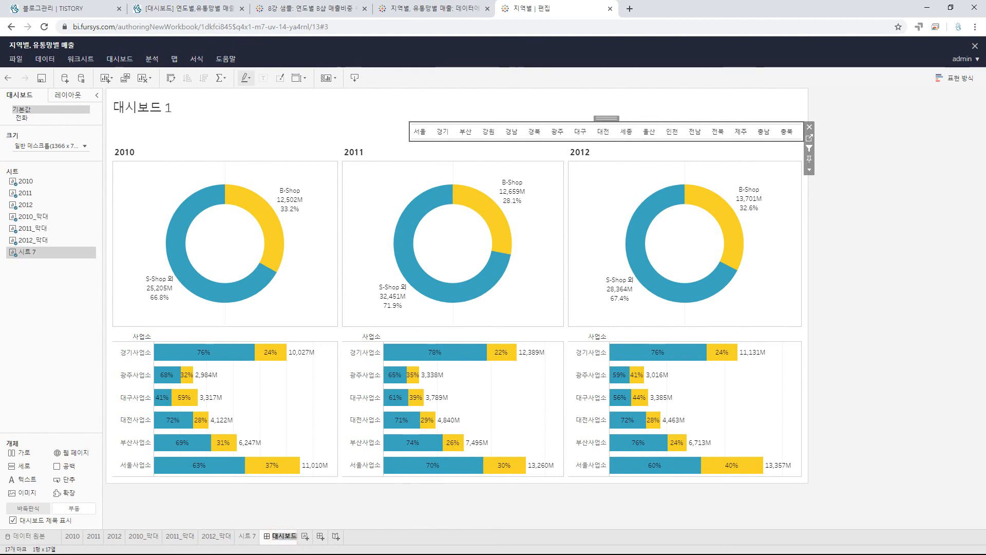
text(ㅠ)
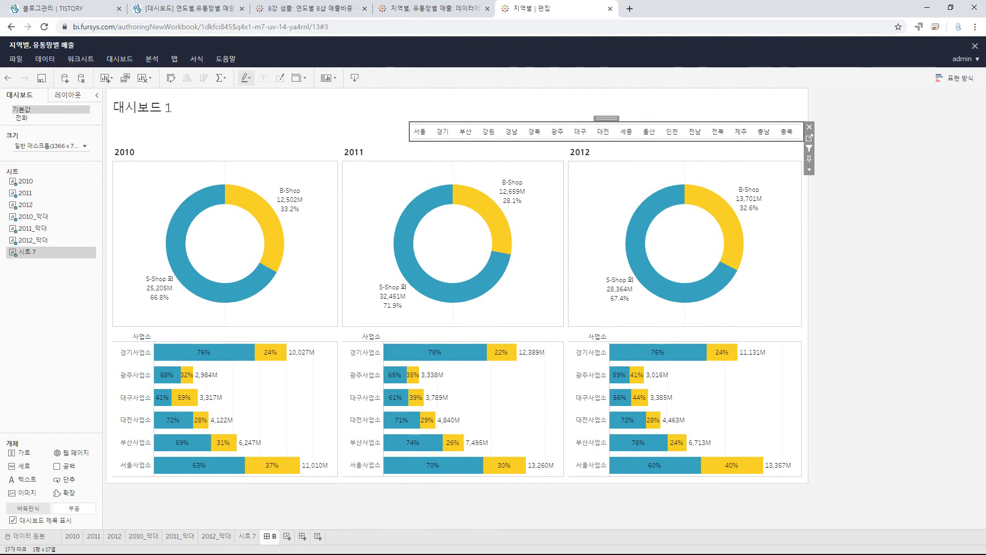
text(ti)
text(샵 매출)
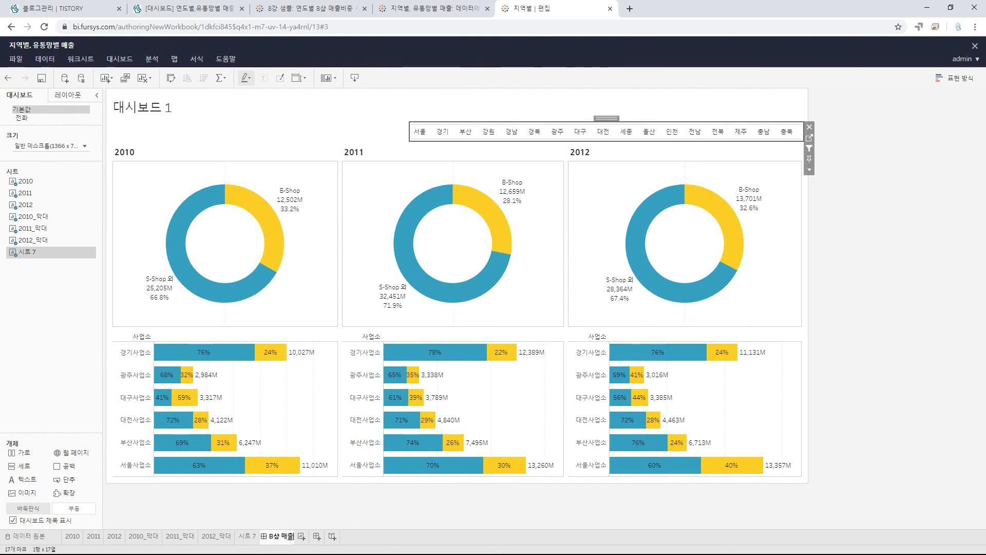
text( 비중 추이)
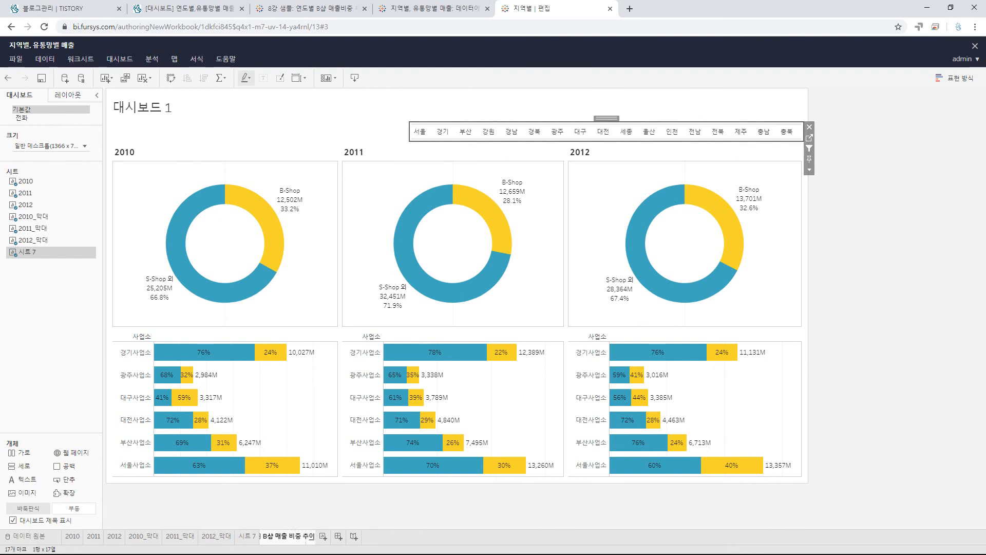
key(Return)
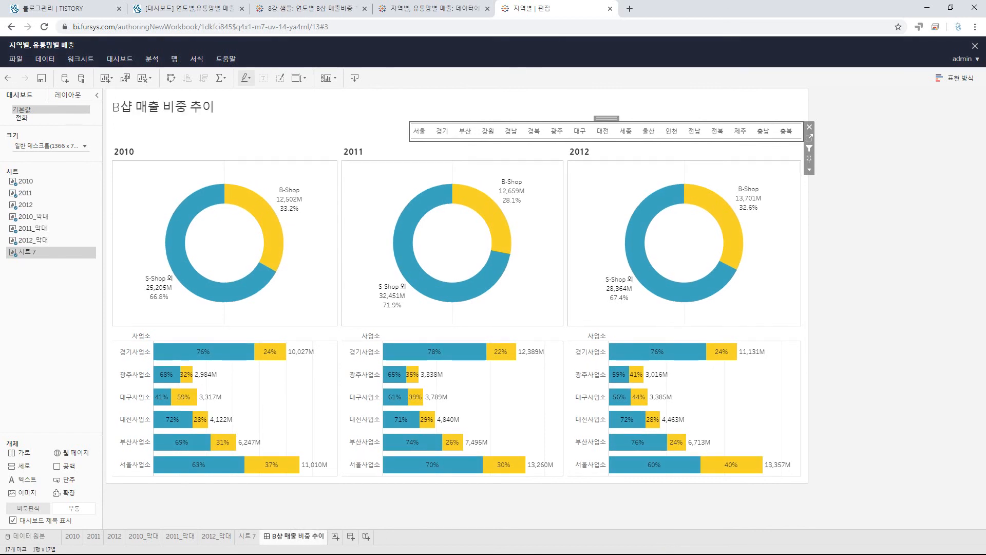
click(371, 133)
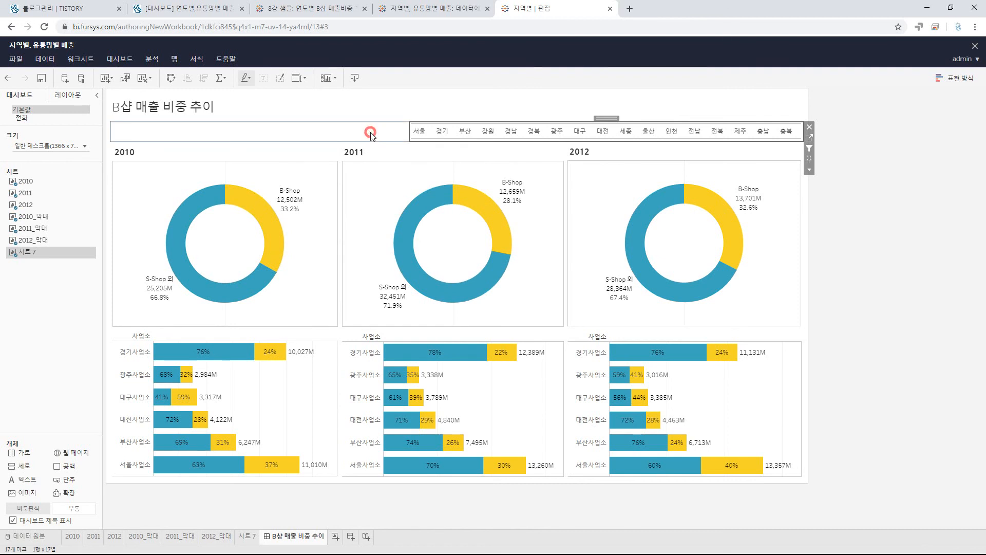
click(929, 337)
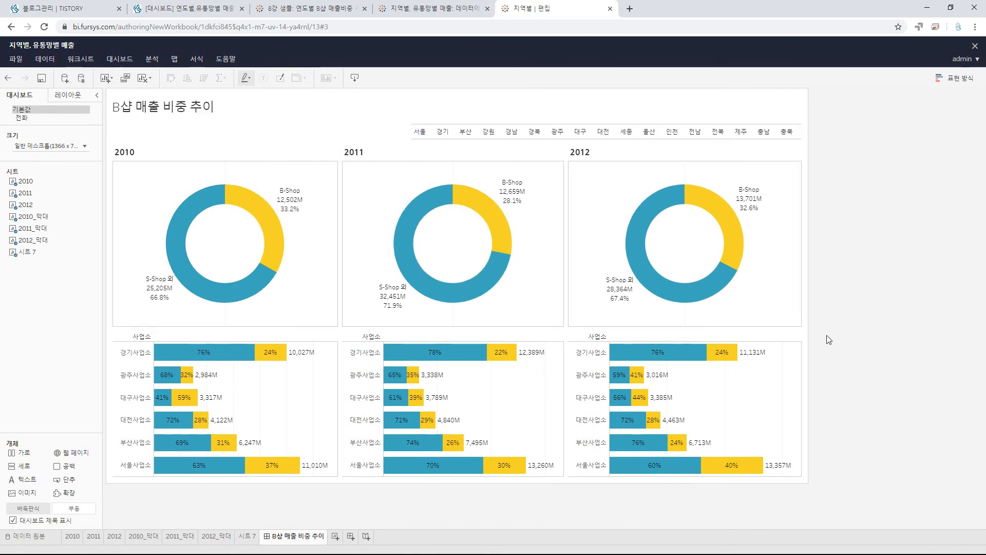
Format the dashboard title in NanumGothic bold and apply the change.
click(241, 109)
click(781, 104)
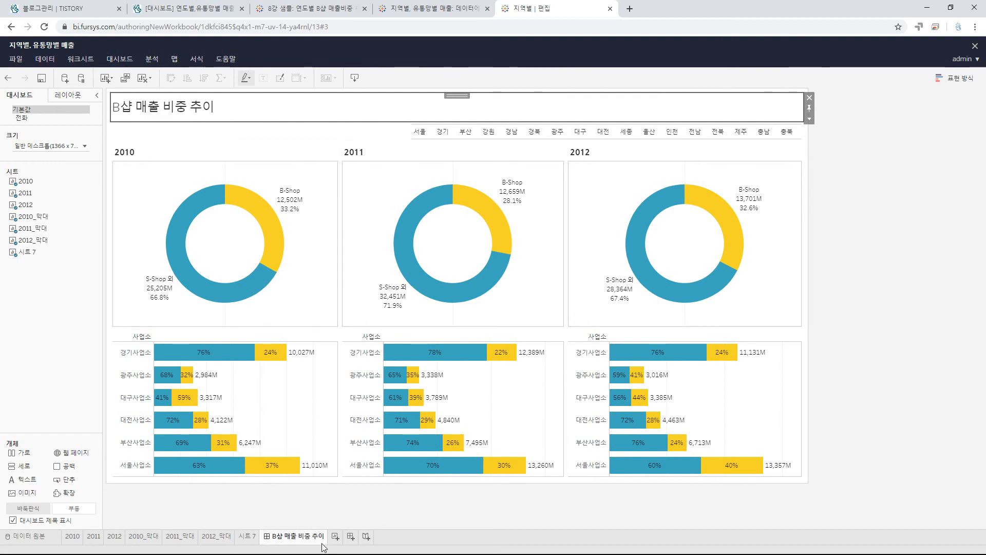
click(809, 119)
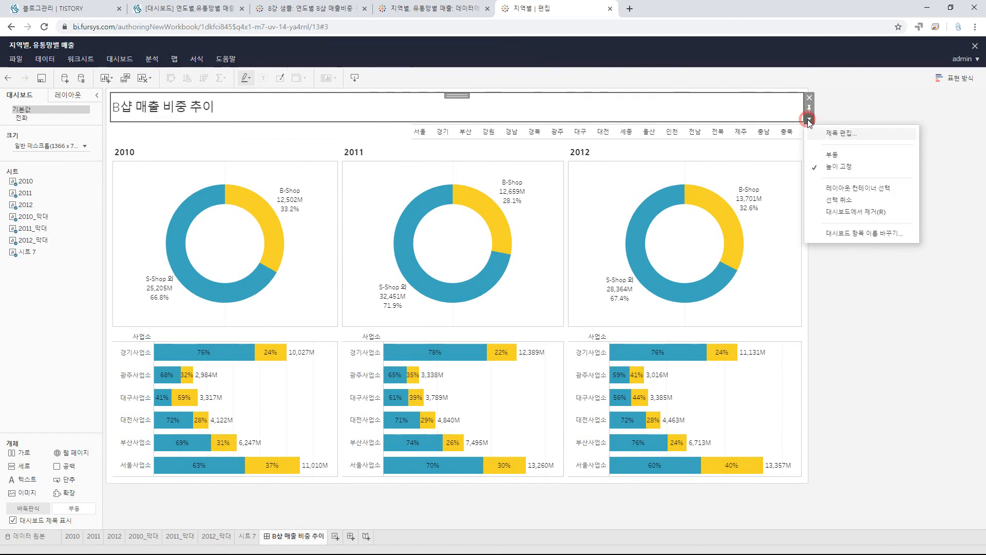
click(871, 136)
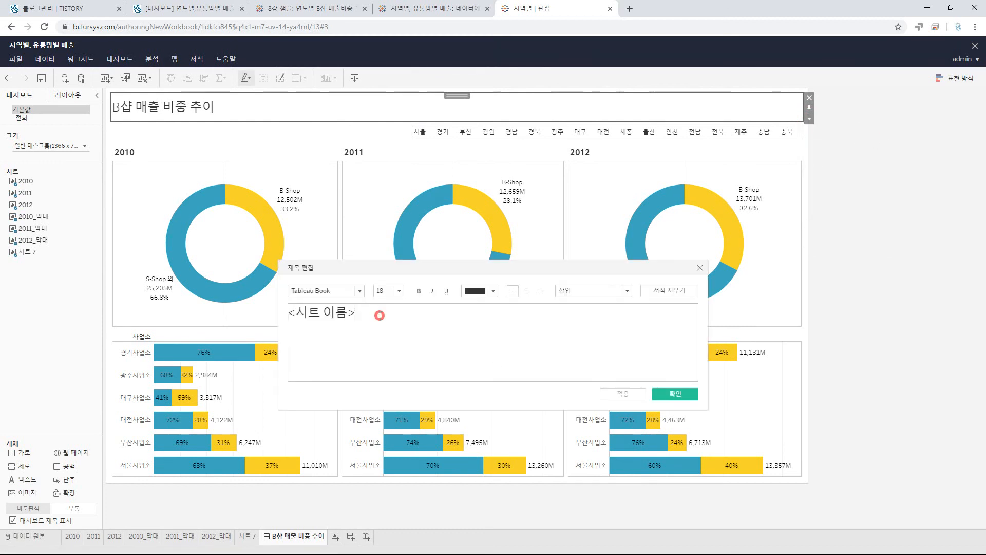
drag(379, 314, 234, 294)
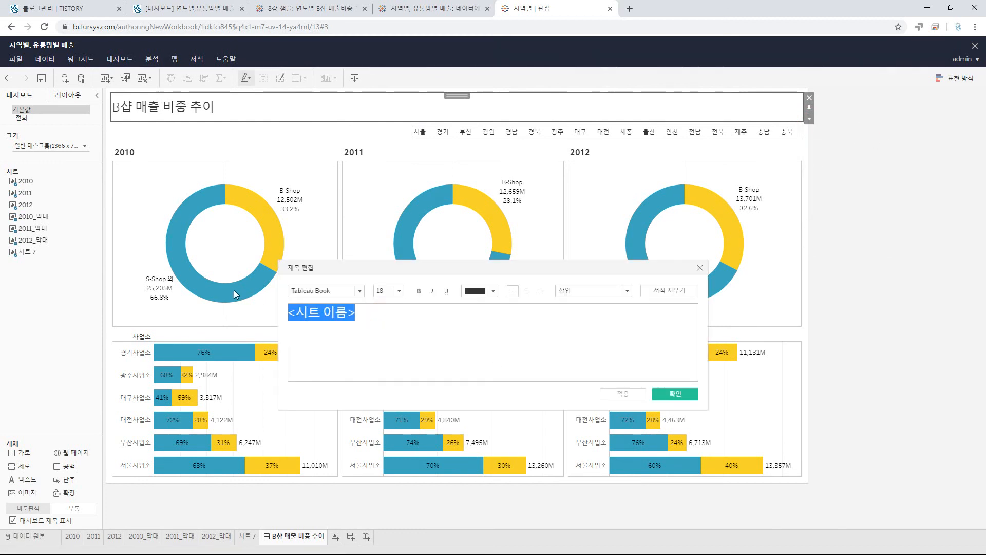
click(359, 290)
click(334, 337)
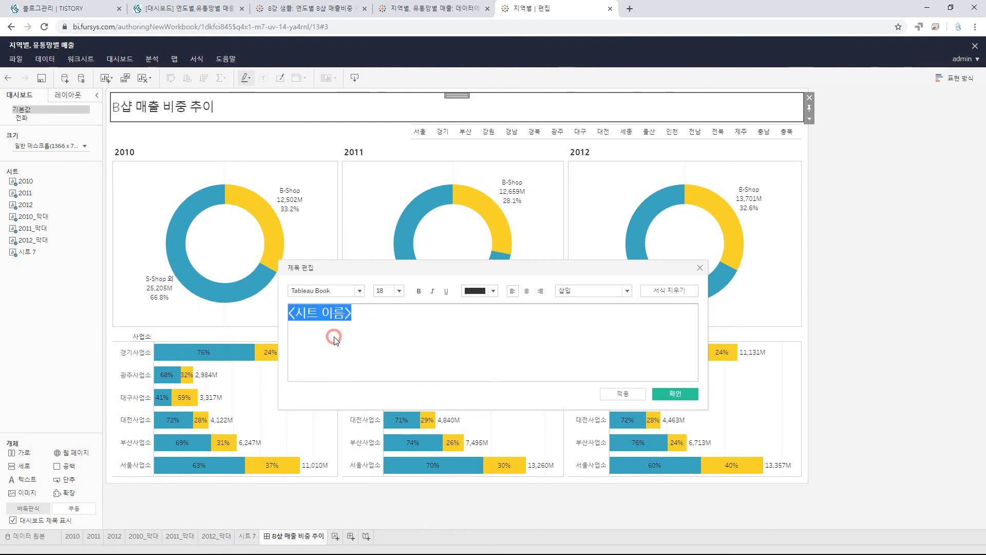
click(476, 342)
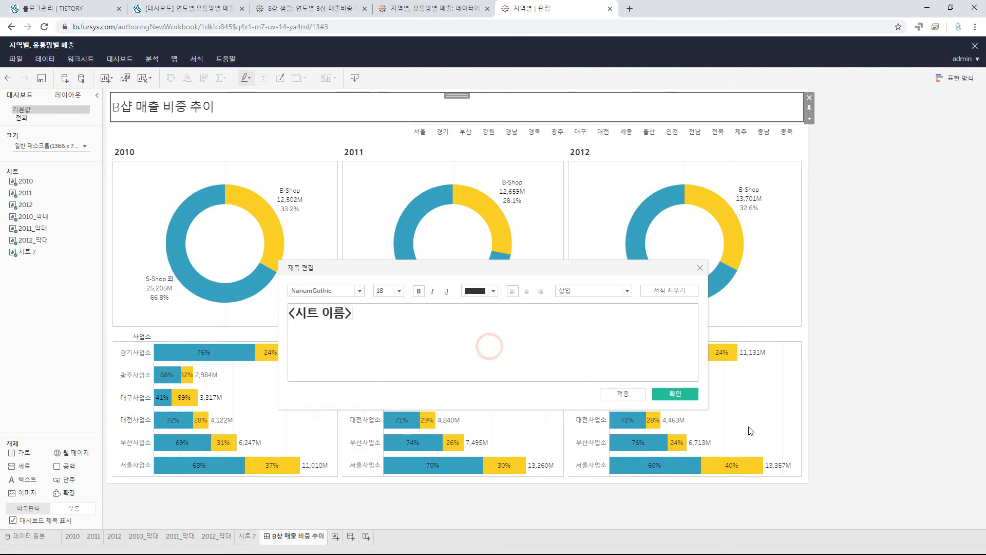
click(631, 394)
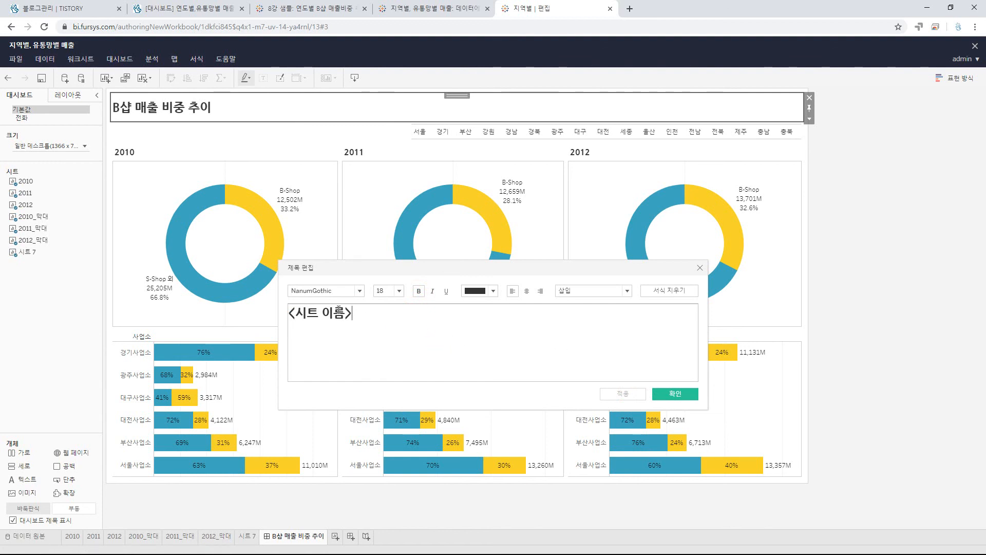
Set the dashboard title's font size to 16 and finish editing the title.
drag(356, 316, 279, 309)
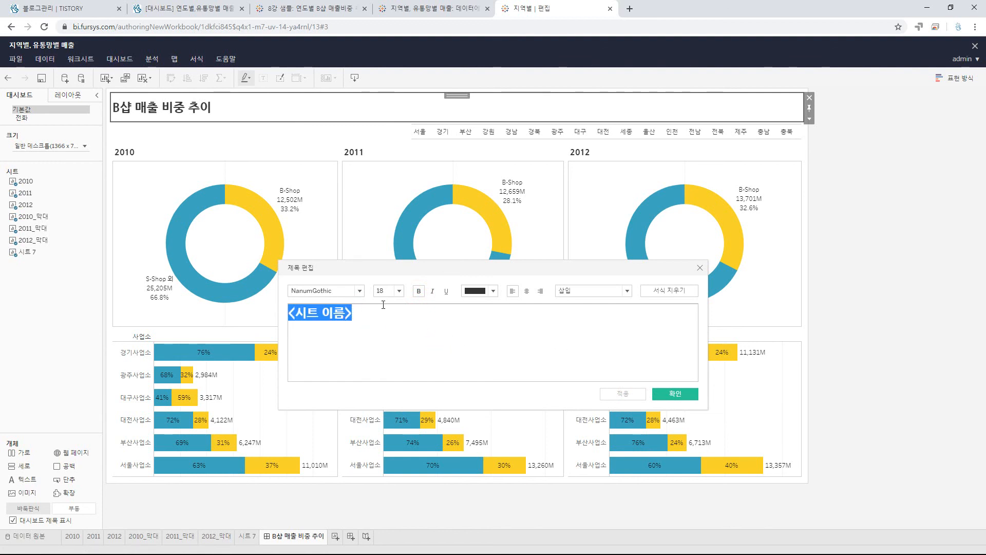
click(399, 291)
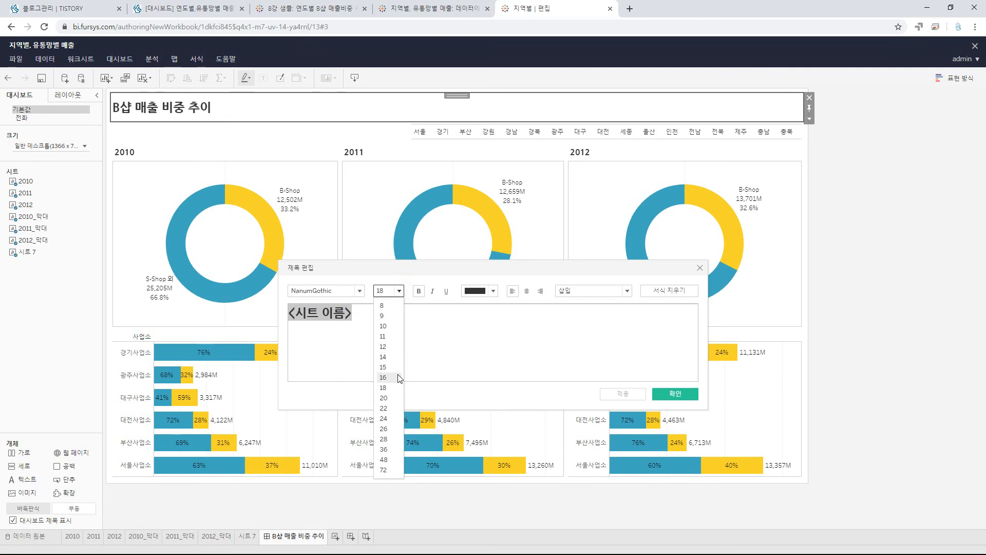
click(399, 377)
click(629, 393)
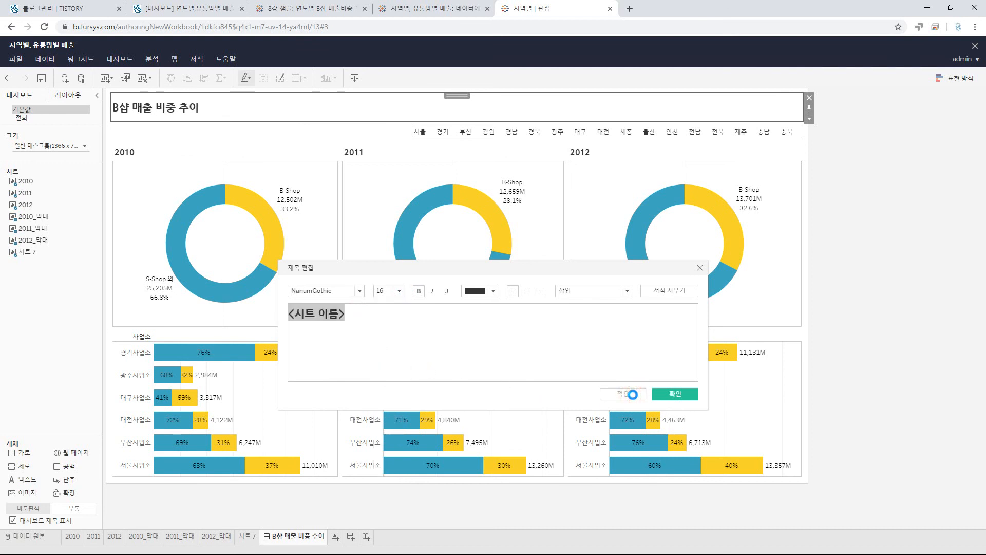
click(615, 345)
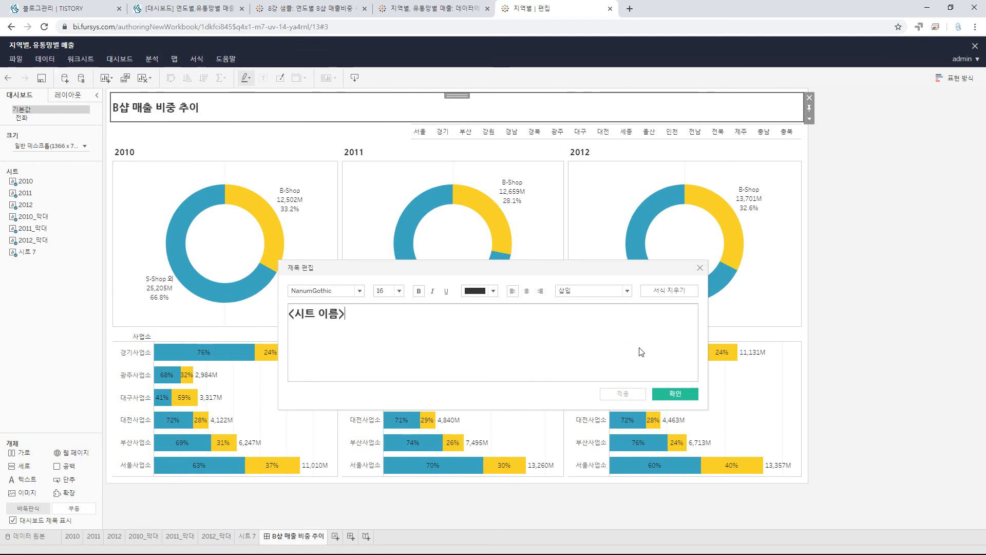
click(683, 394)
click(904, 324)
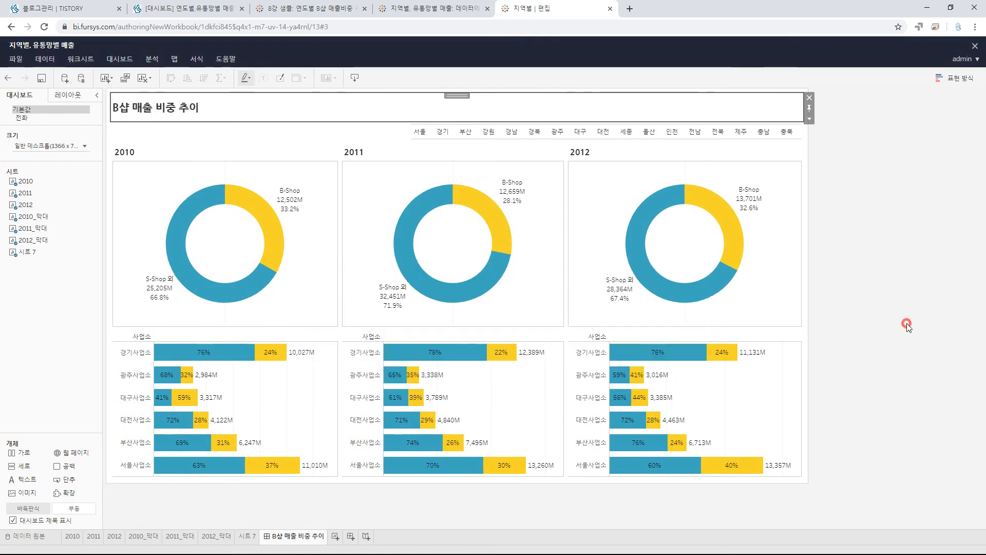